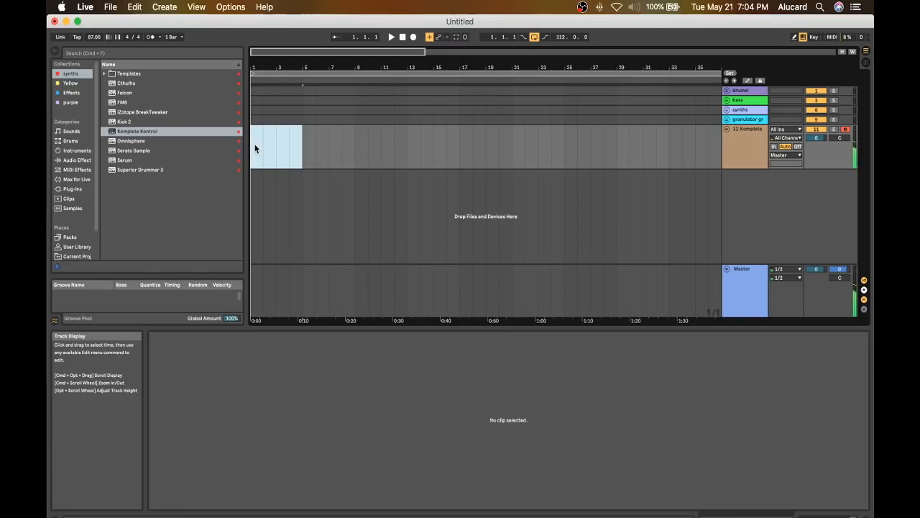
# Enable the metronome and record about two bars of MIDI notes on the 11 Komplete track.
pyautogui.click(151, 36)
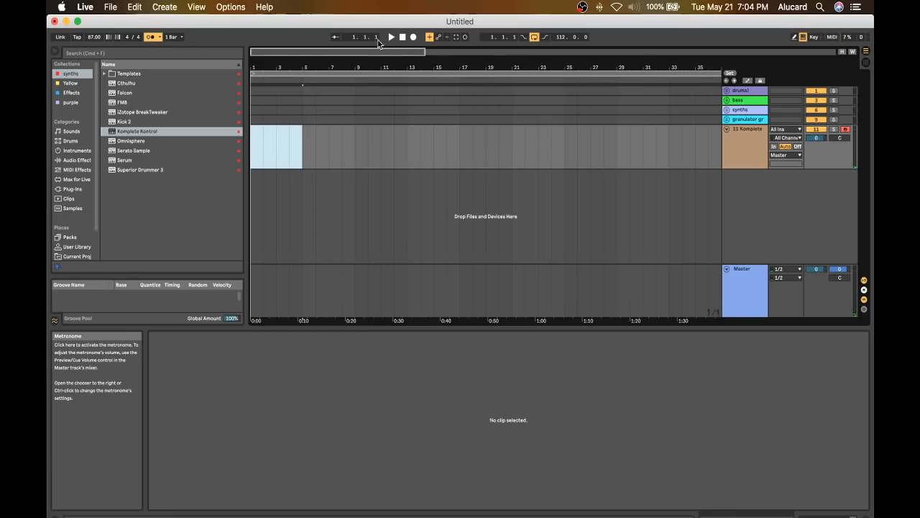
pyautogui.click(413, 37)
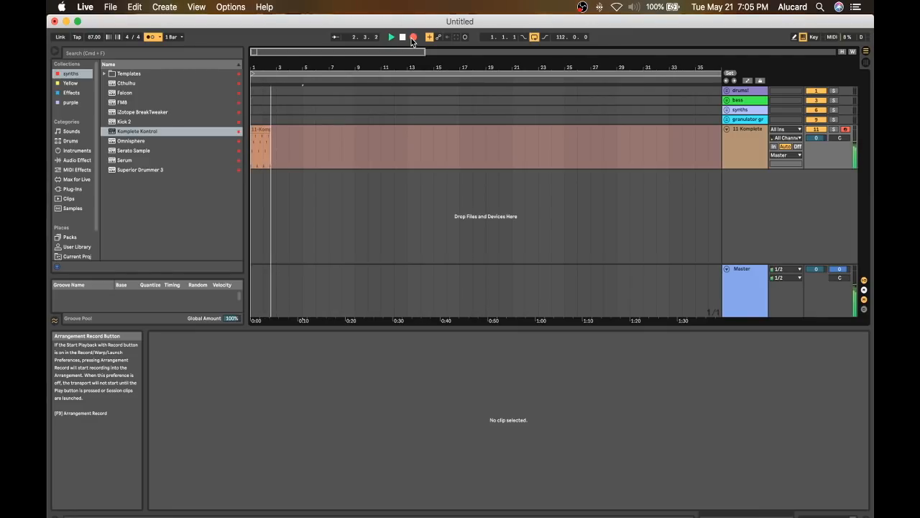
pyautogui.press('space')
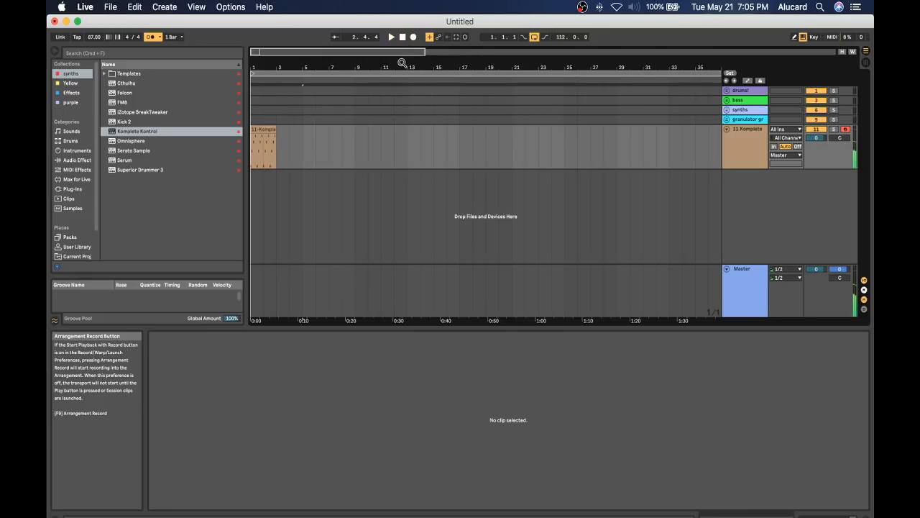
# Open the recorded MIDI clip and quantize all of its notes.
pyautogui.doubleClick(265, 129)
pyautogui.click(435, 385)
pyautogui.press('super+s')
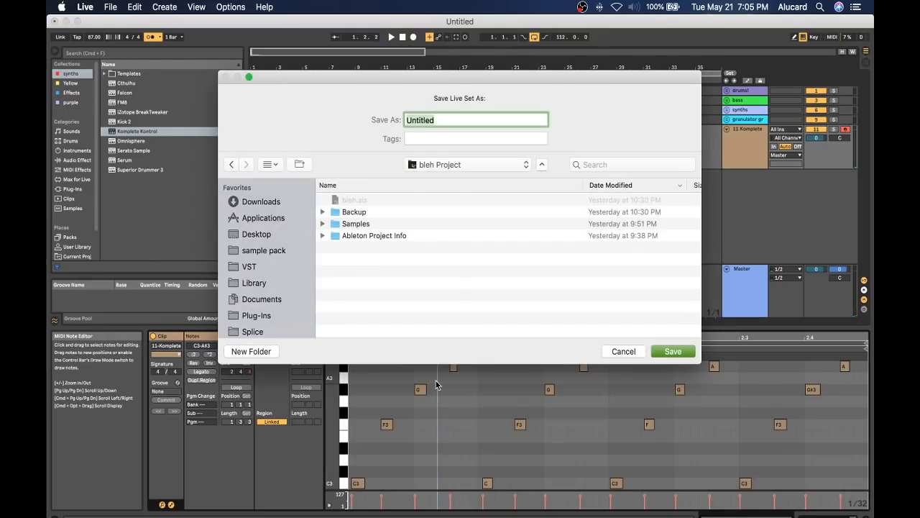
pyautogui.click(624, 351)
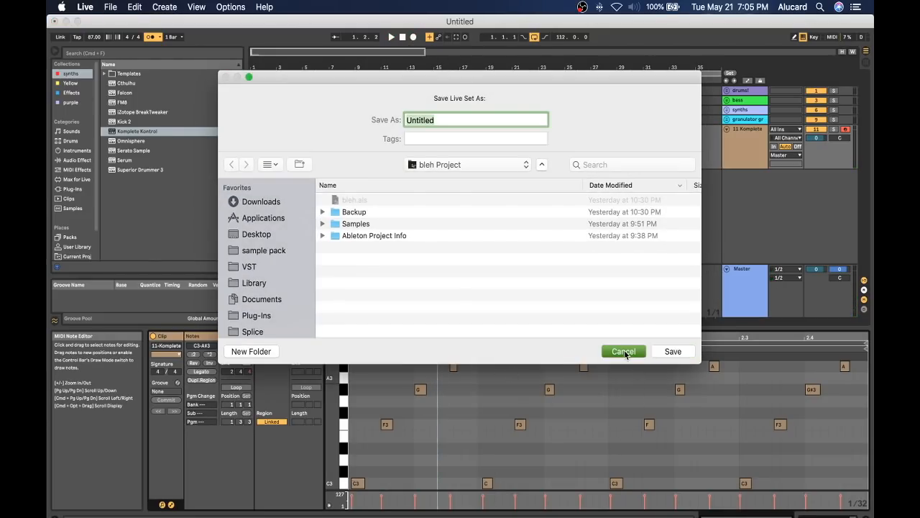
pyautogui.press('super+a')
pyautogui.press('super+u')
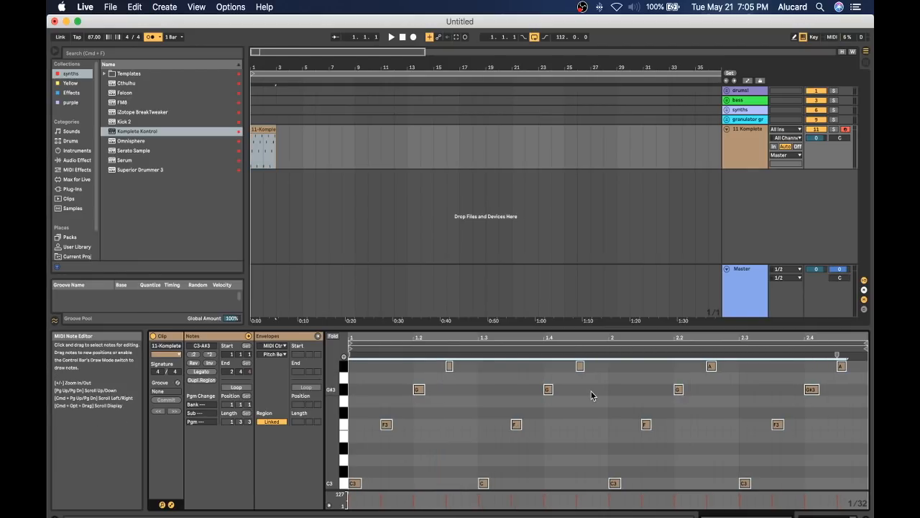
pyautogui.click(479, 393)
pyautogui.click(264, 147)
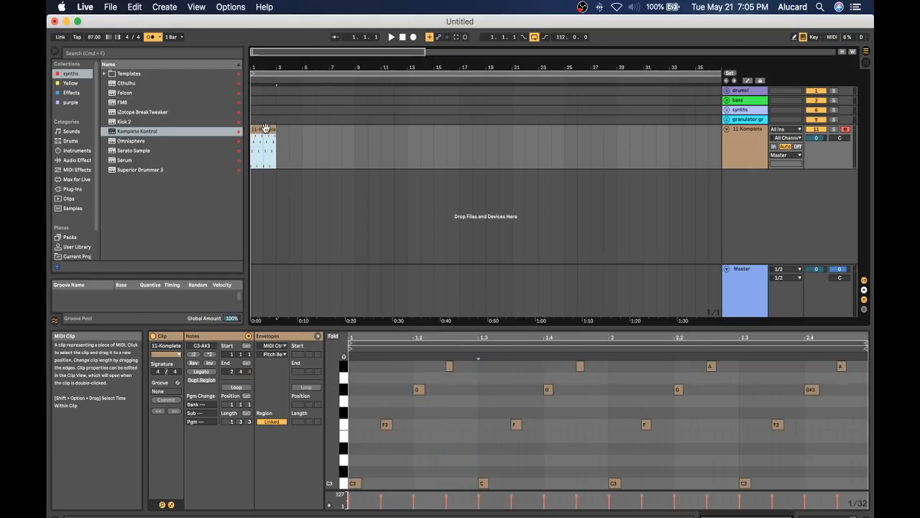
# Turn off the metronome and play back the quantized clip with the track's device chain shown.
pyautogui.click(147, 39)
pyautogui.press('space')
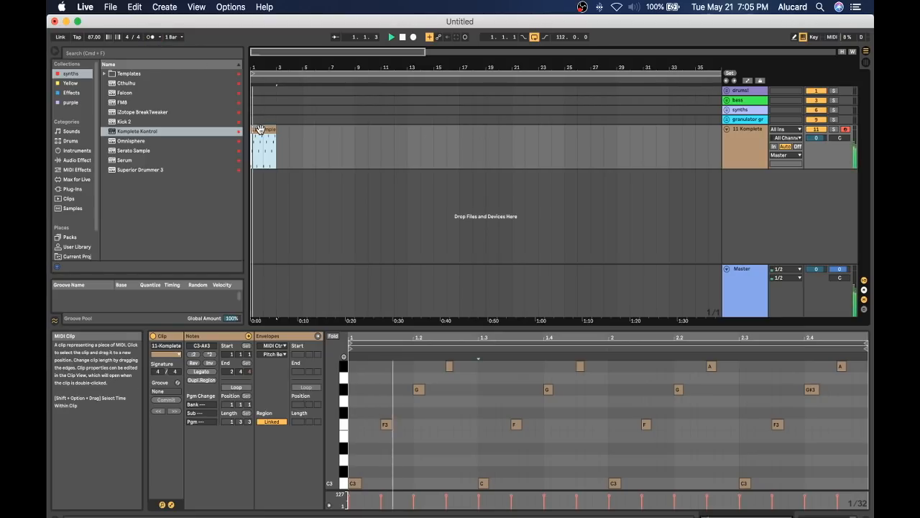
pyautogui.doubleClick(752, 137)
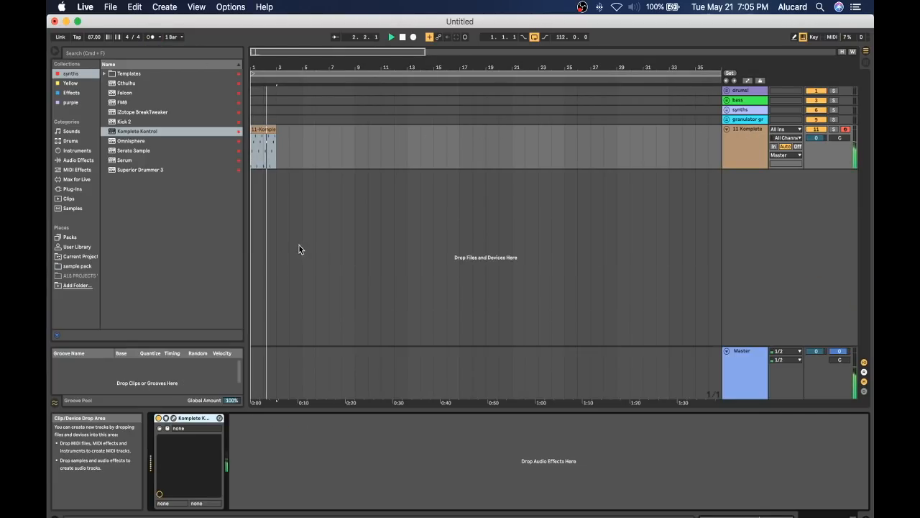
pyautogui.press('space')
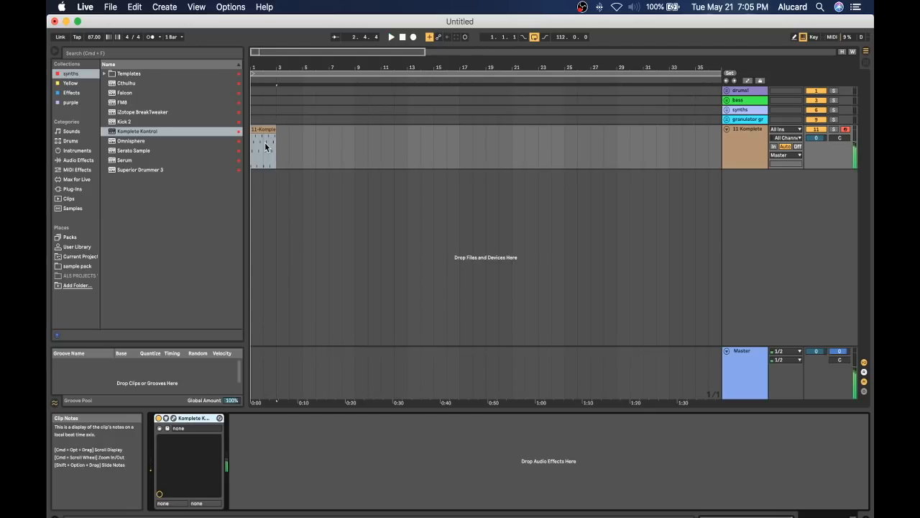
# Add the Reverb audio effect to the 11 Komplete track and set its Dry/Wet to 100%.
pyautogui.click(78, 189)
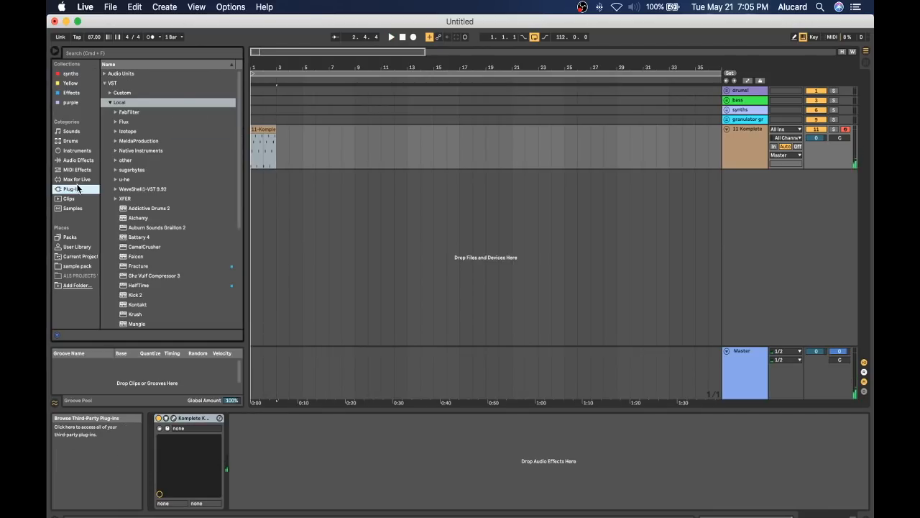
pyautogui.scroll(-5, 132, 108)
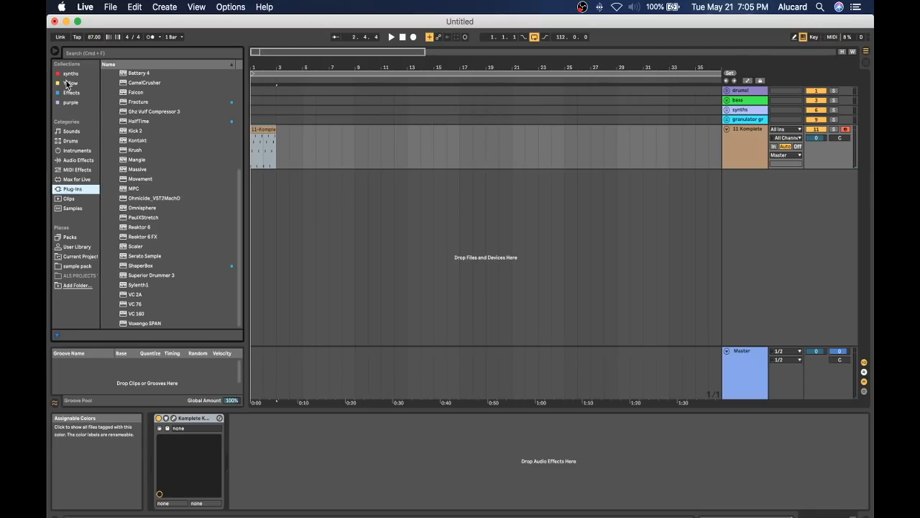
pyautogui.click(72, 161)
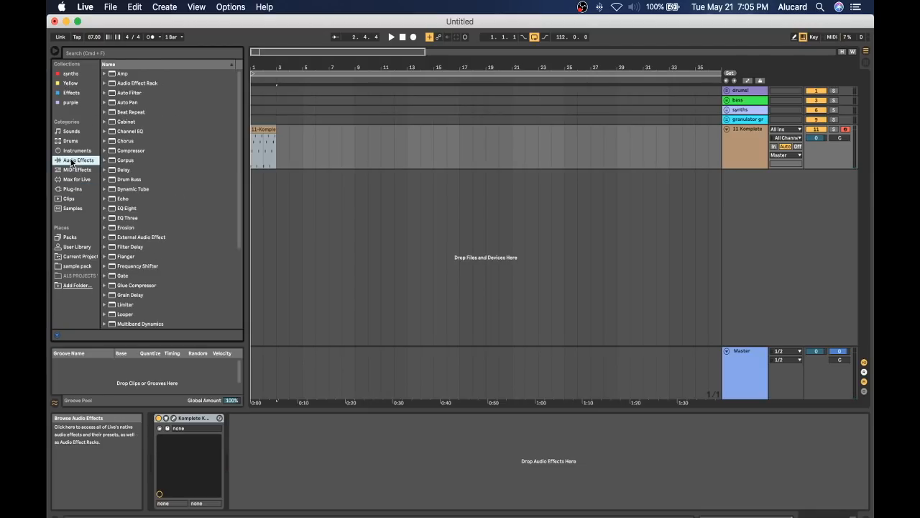
pyautogui.moveTo(124, 266); pyautogui.dragTo(262, 144)
pyautogui.moveTo(448, 501); pyautogui.dragTo(448, 424)
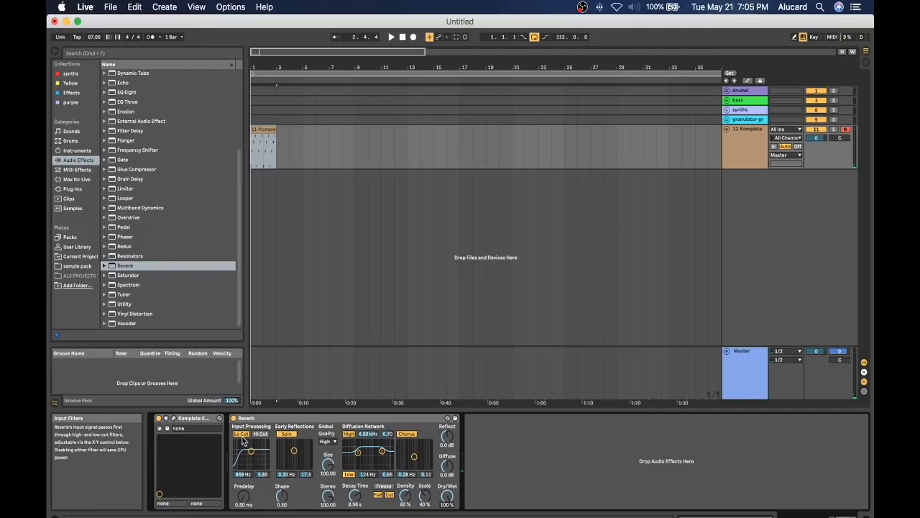
# Freeze the 11 Komplete track, duplicate it, and flatten the duplicate to audio.
pyautogui.rightClick(737, 141)
pyautogui.click(757, 200)
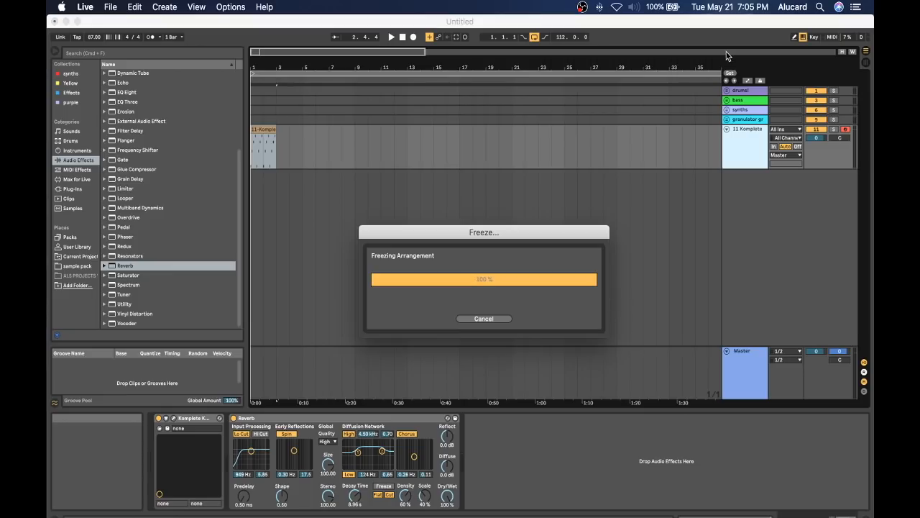
pyautogui.rightClick(735, 144)
pyautogui.click(748, 158)
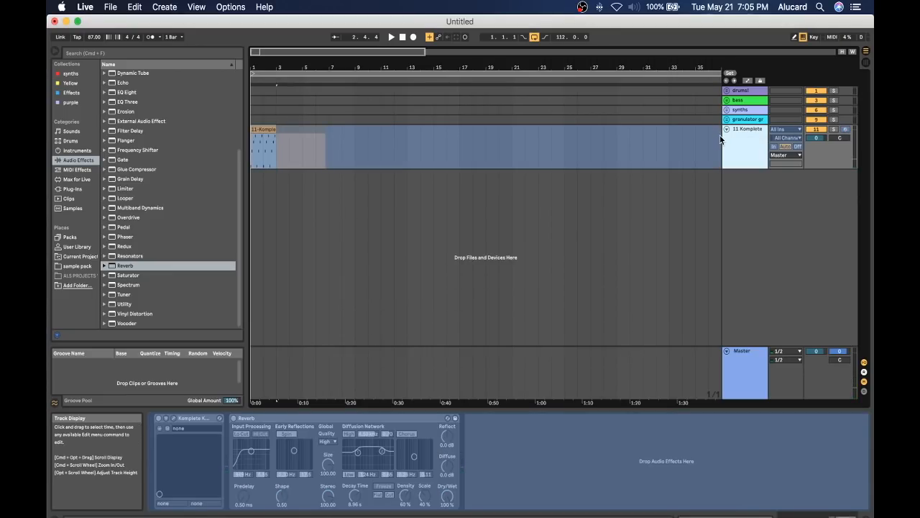
pyautogui.rightClick(733, 200)
pyautogui.click(750, 266)
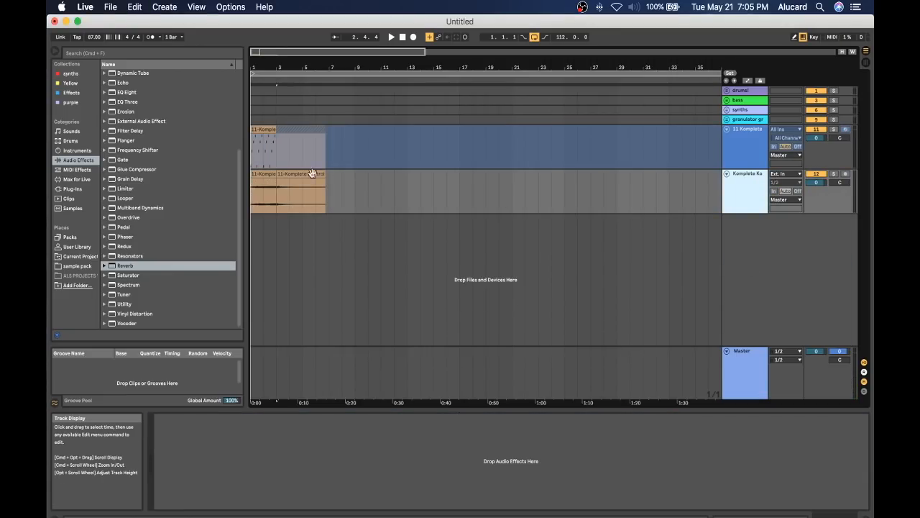
# Extend the first flattened audio clip over its reverb tail, then solo and play the new audio track.
pyautogui.click(267, 180)
pyautogui.moveTo(271, 175); pyautogui.dragTo(327, 176)
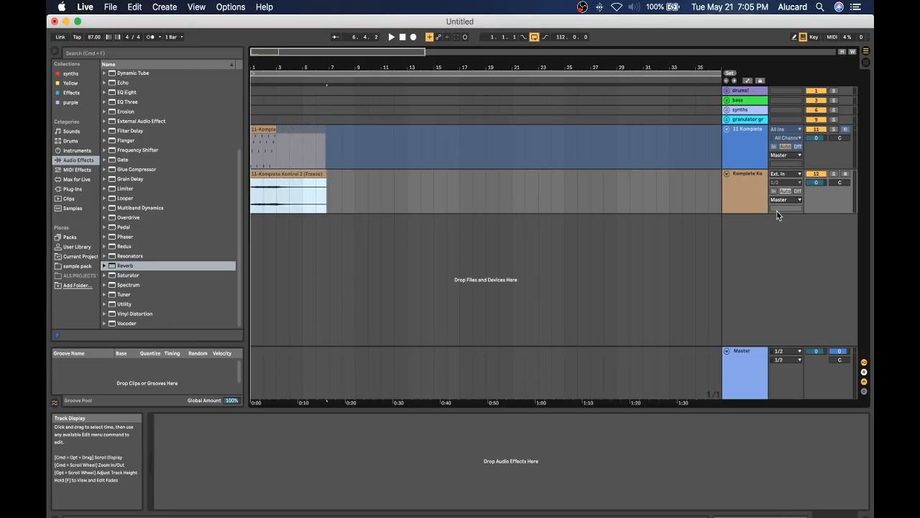
pyautogui.click(834, 175)
pyautogui.press('space')
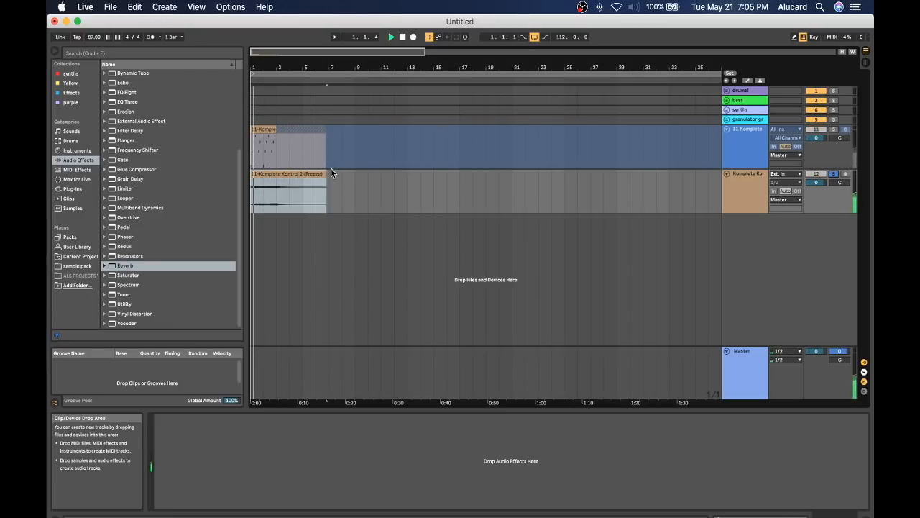
# Move the flattened audio clip to start at bar 9 and reverse its sample.
pyautogui.moveTo(280, 174); pyautogui.dragTo(382, 175)
pyautogui.press('space')
pyautogui.doubleClick(381, 174)
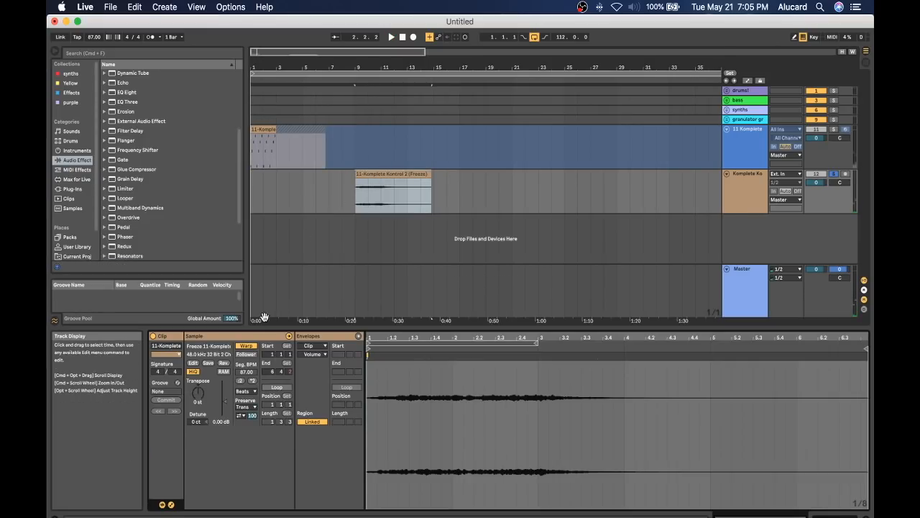
pyautogui.click(223, 364)
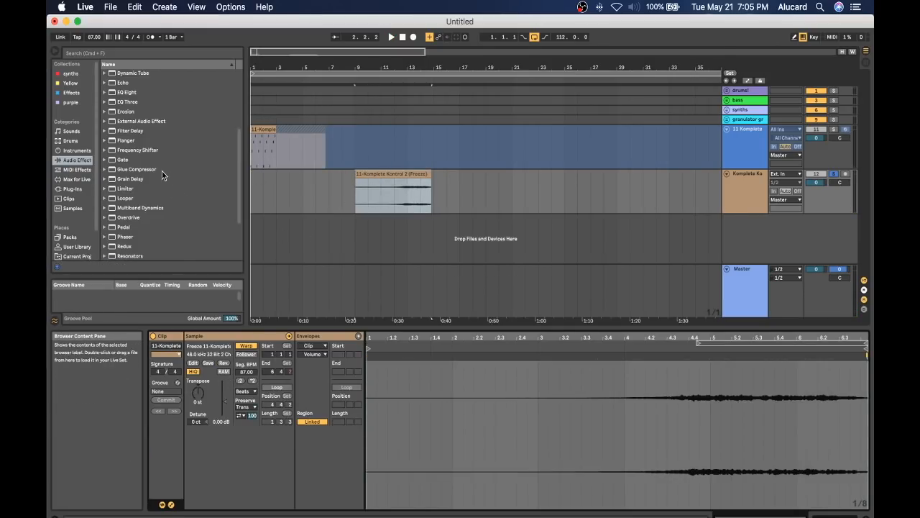
# Add Reverb and the OTT preset after it to the flattened audio track.
pyautogui.scroll(-5, 158, 167)
pyautogui.moveTo(128, 196); pyautogui.dragTo(403, 190)
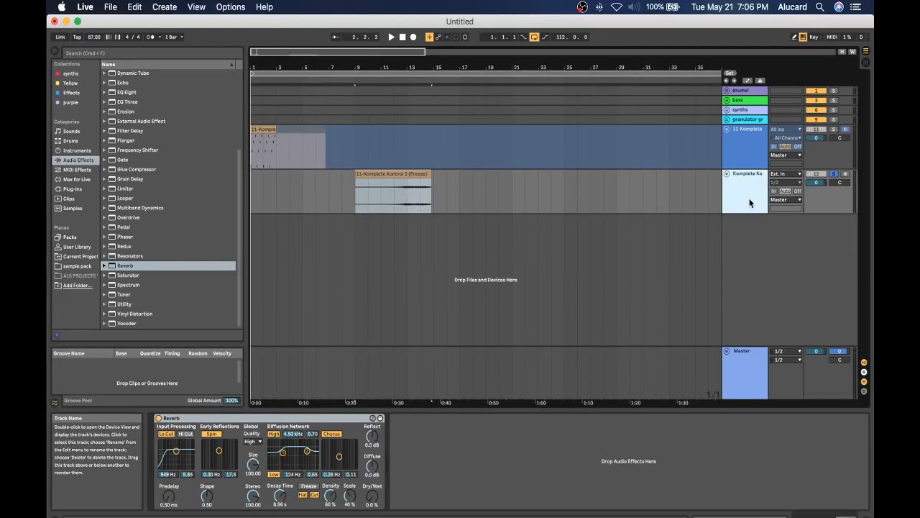
pyautogui.scroll(5, 123, 92)
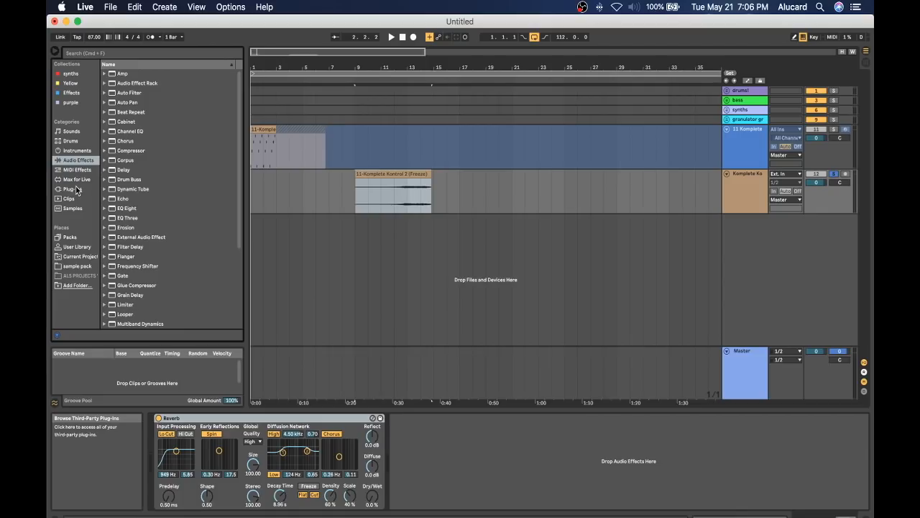
pyautogui.click(71, 92)
pyautogui.moveTo(128, 73); pyautogui.dragTo(404, 442)
# Trim the quiet start of the reversed clip to about bar 12 and set the Reverb's Dry/Wet to 100%.
pyautogui.click(394, 195)
pyautogui.press('space')
pyautogui.moveTo(356, 184); pyautogui.dragTo(395, 182)
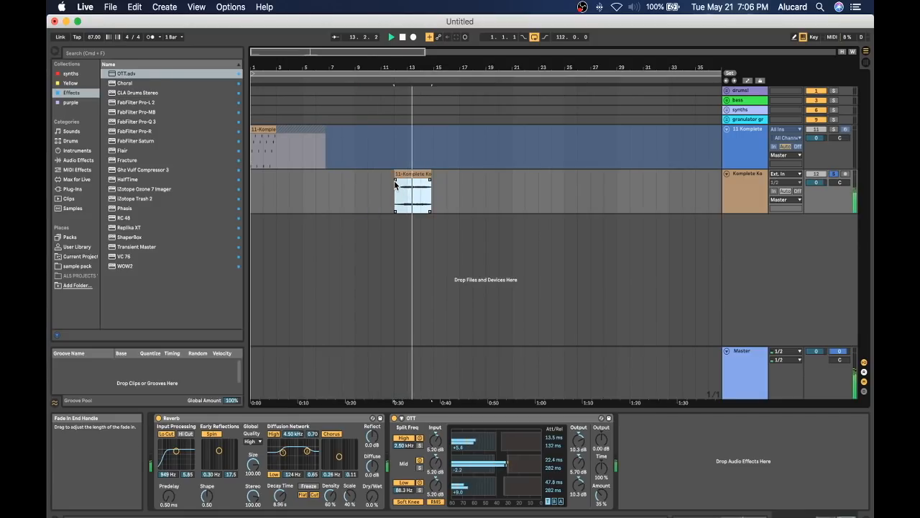
pyautogui.click(310, 418)
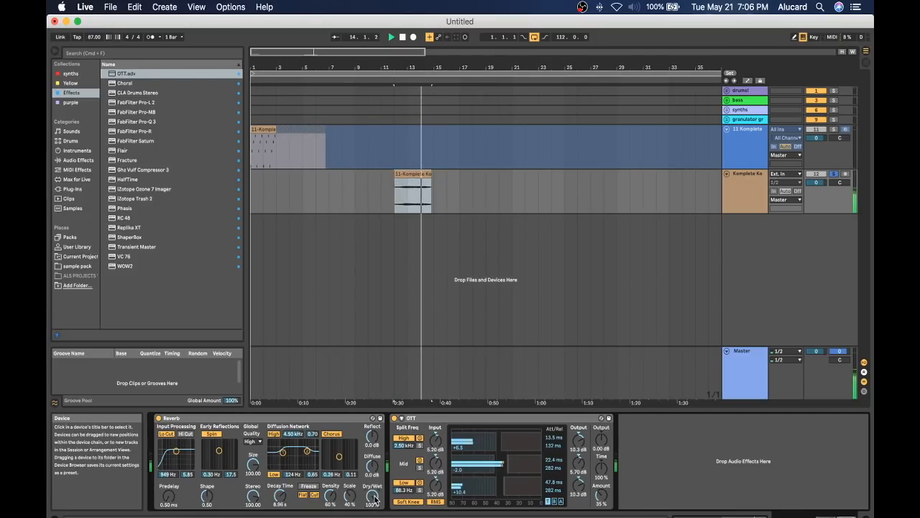
pyautogui.press('space')
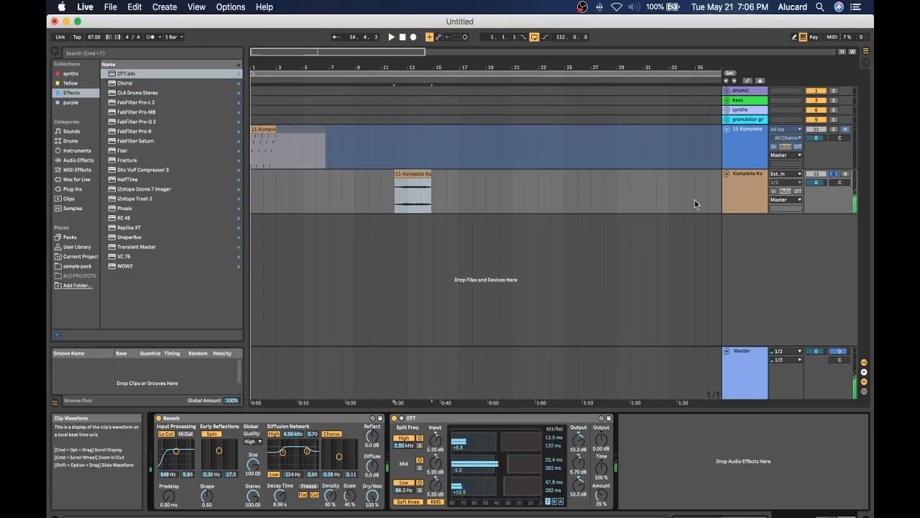
# Freeze and flatten the audio track with its effects, and reverse the first resulting clip.
pyautogui.rightClick(744, 185)
pyautogui.click(771, 235)
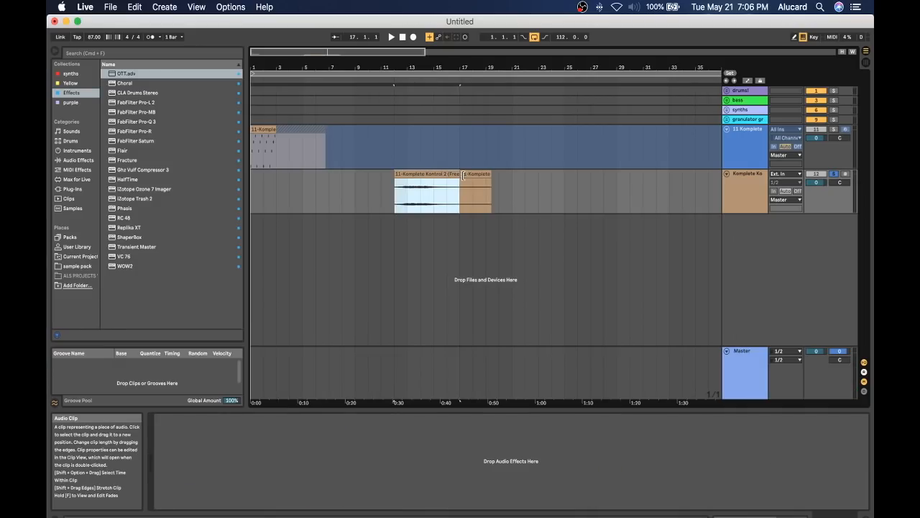
pyautogui.doubleClick(439, 176)
pyautogui.click(224, 364)
# Play the newly reversed clip, trim its start to about bar 14, and consolidate it.
pyautogui.click(414, 197)
pyautogui.press('space')
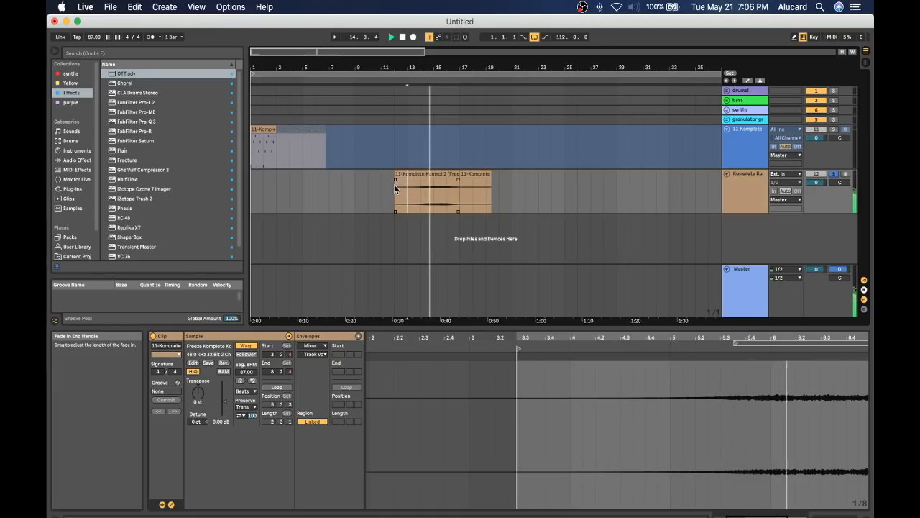
pyautogui.moveTo(393, 180); pyautogui.dragTo(417, 184)
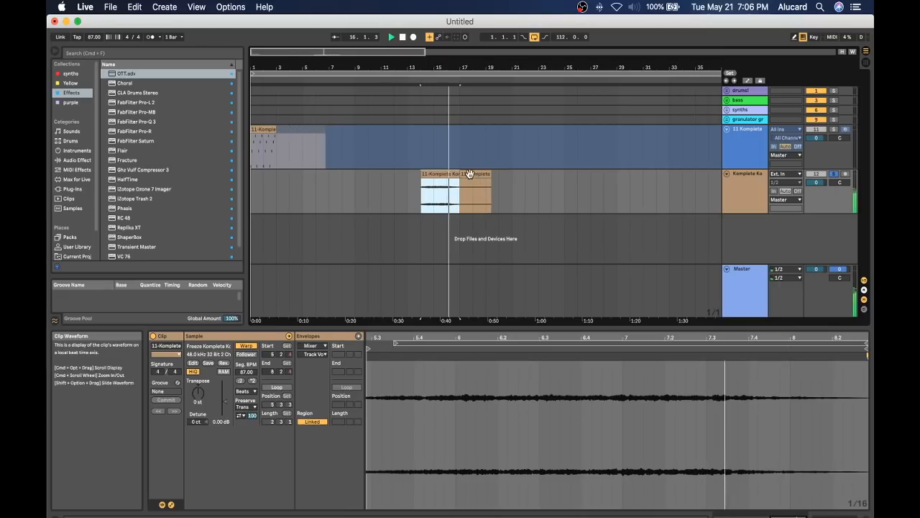
pyautogui.press('super+j')
# Insert a MIDI track below the audio track and load the consolidated clip into it as a Simpler sample.
pyautogui.click(758, 194)
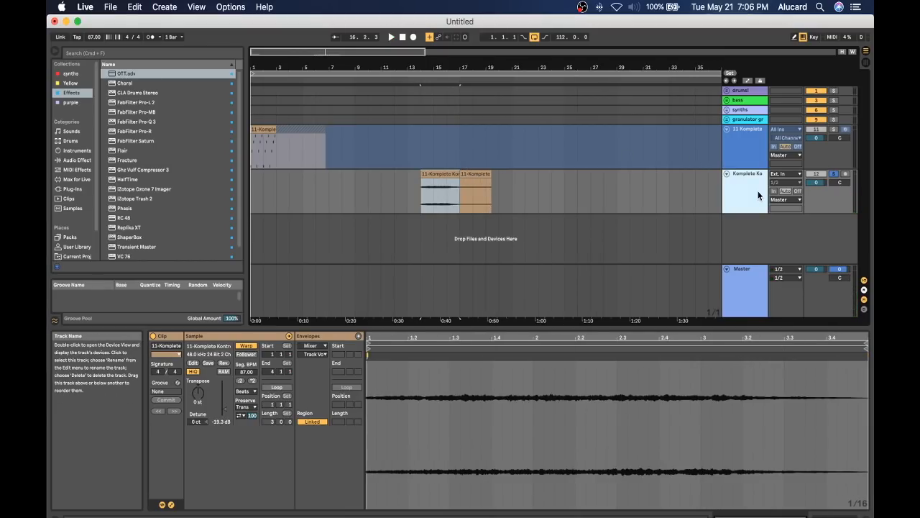
pyautogui.press('super+shift+t')
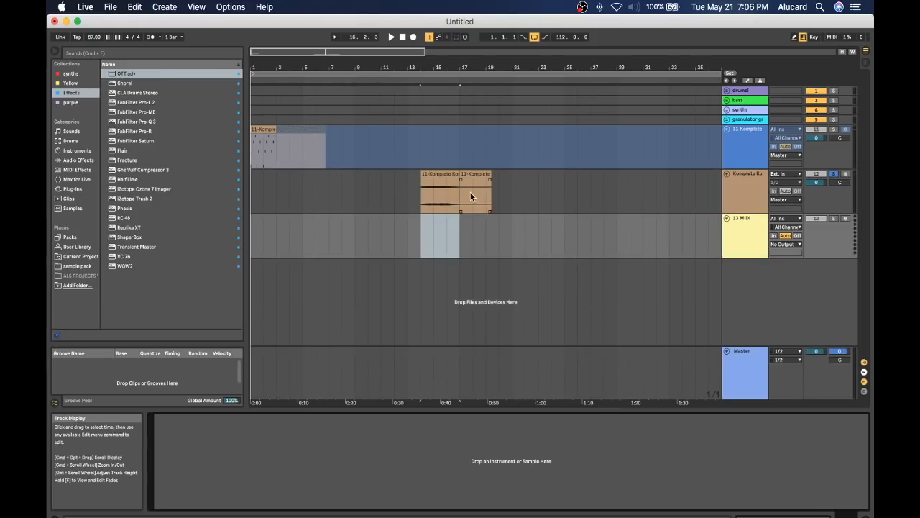
pyautogui.moveTo(445, 176); pyautogui.dragTo(529, 457)
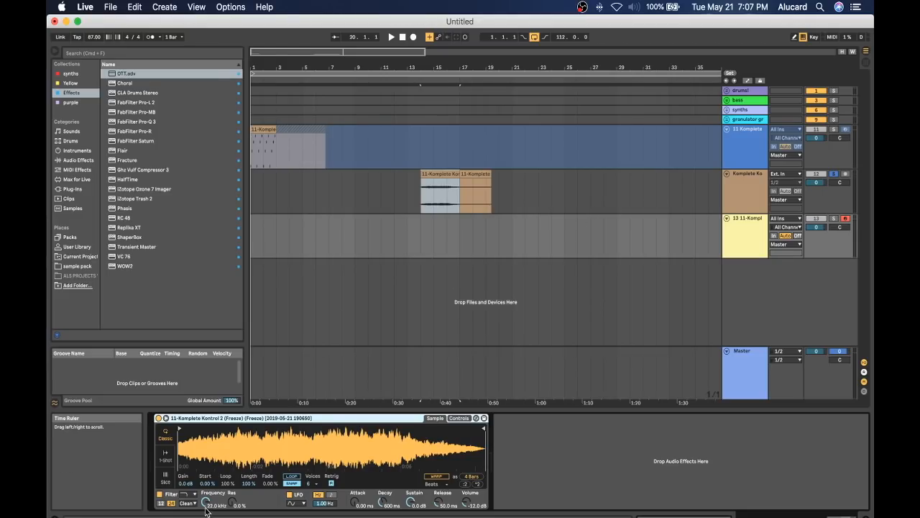
# Solo the sampler track and set Simpler's Attack to 2.15 s and Release to 898 ms.
pyautogui.click(833, 218)
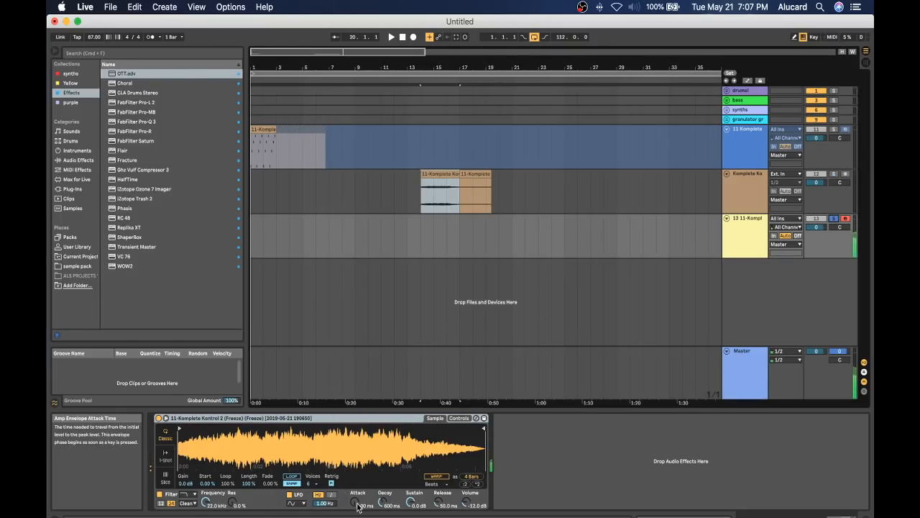
pyautogui.moveTo(358, 506); pyautogui.dragTo(358, 502)
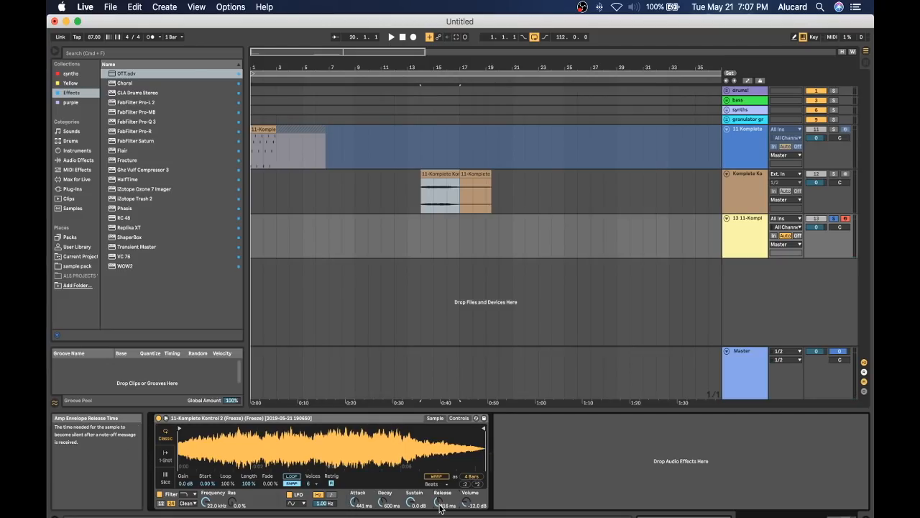
pyautogui.moveTo(355, 503); pyautogui.dragTo(355, 494)
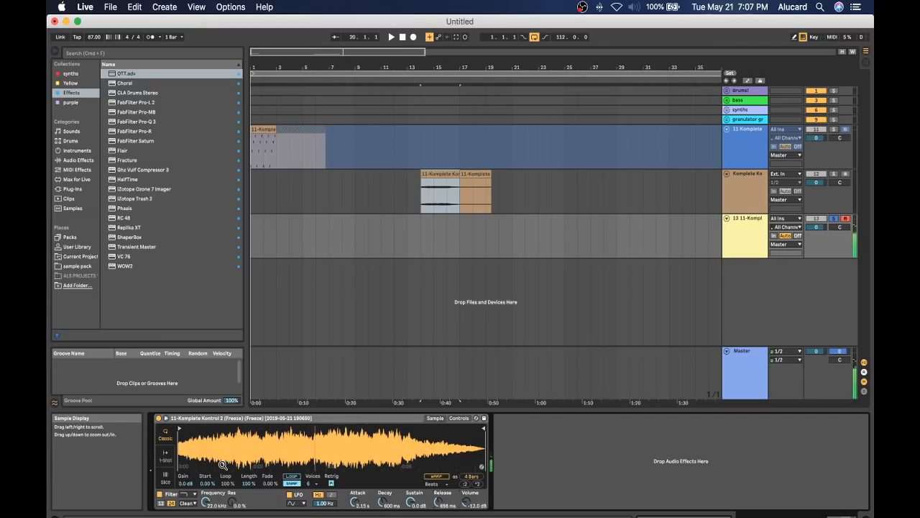
# Add FabFilter Pro-Q 3 after Simpler, with a bell cut of about 5.3 dB near 108 Hz and a 30 dB/oct low cut.
pyautogui.moveTo(121, 122); pyautogui.dragTo(488, 440)
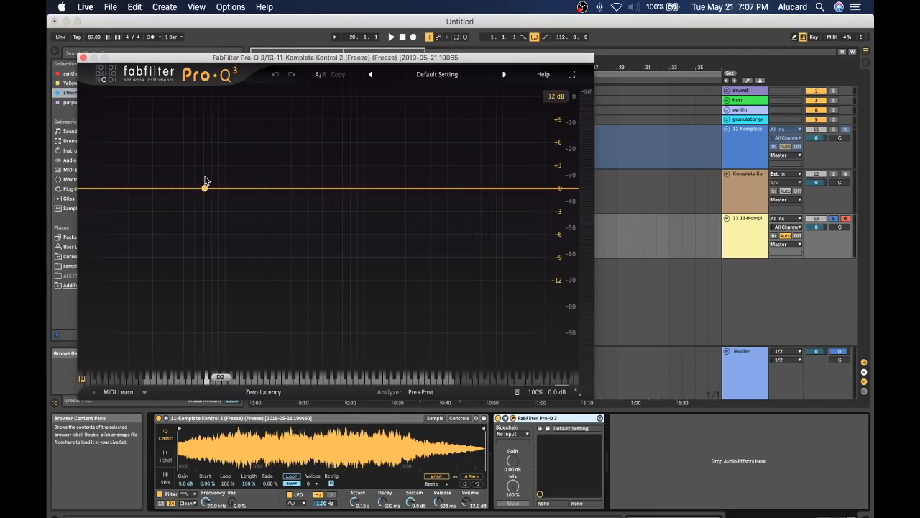
pyautogui.moveTo(199, 189); pyautogui.dragTo(225, 232)
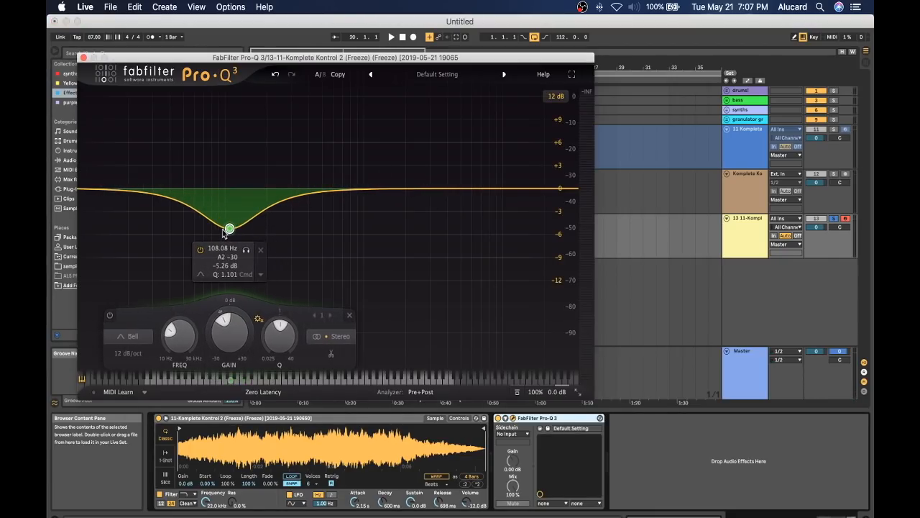
pyautogui.doubleClick(86, 189)
pyautogui.moveTo(87, 189); pyautogui.dragTo(156, 198)
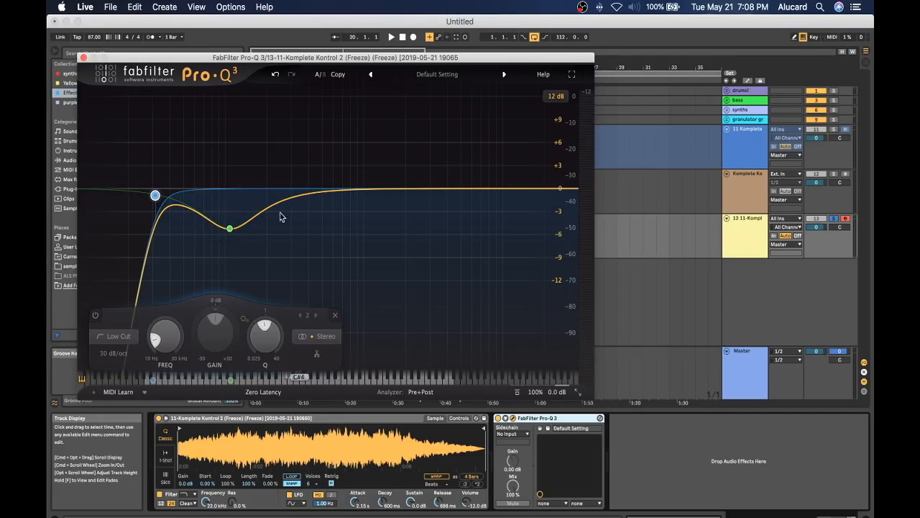
# Shift the bell cut slightly higher to about -6 dB, and add a second bell cut of about -8 dB in the mids.
pyautogui.moveTo(232, 234)
pyautogui.moveTo(230, 229); pyautogui.dragTo(243, 236)
pyautogui.moveTo(303, 203); pyautogui.dragTo(357, 251)
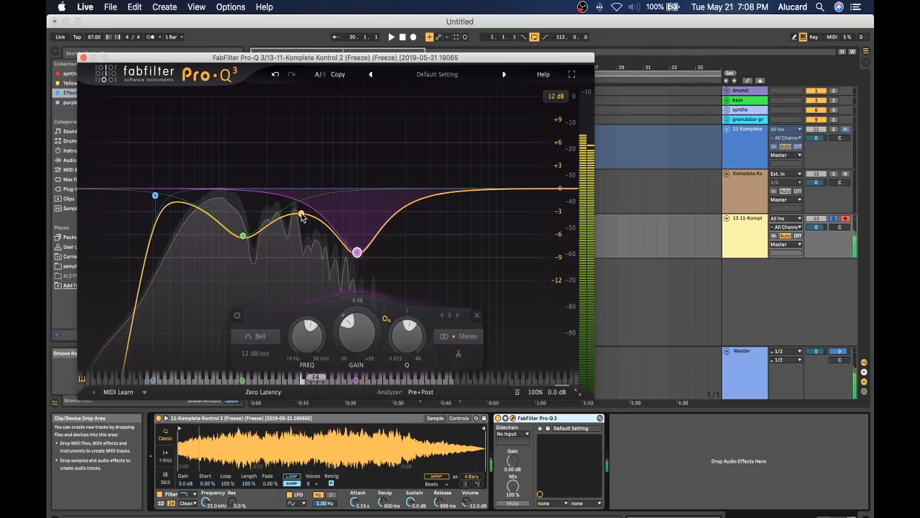
pyautogui.click(83, 56)
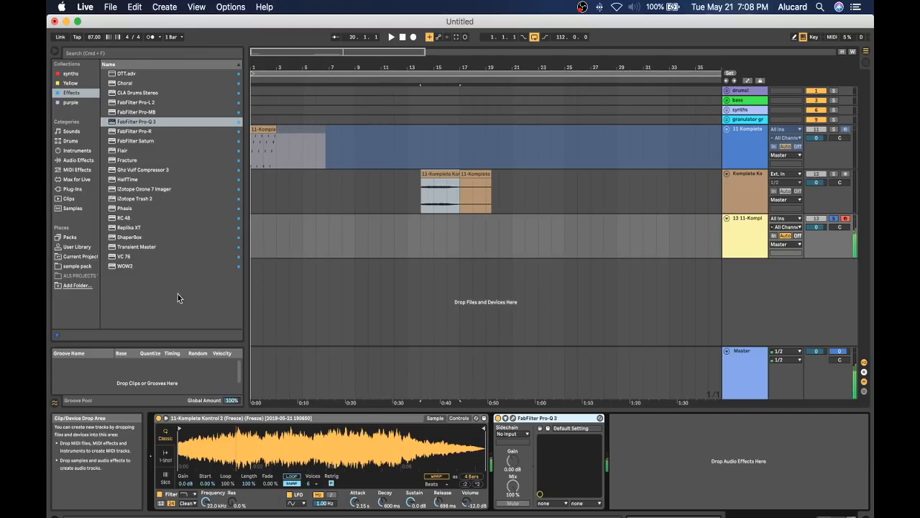
# Add Live's Reverb to the sampler track with Dry/Wet at about 42%, and place Pro-Q 3 ahead of it.
pyautogui.moveTo(136, 131); pyautogui.dragTo(126, 149)
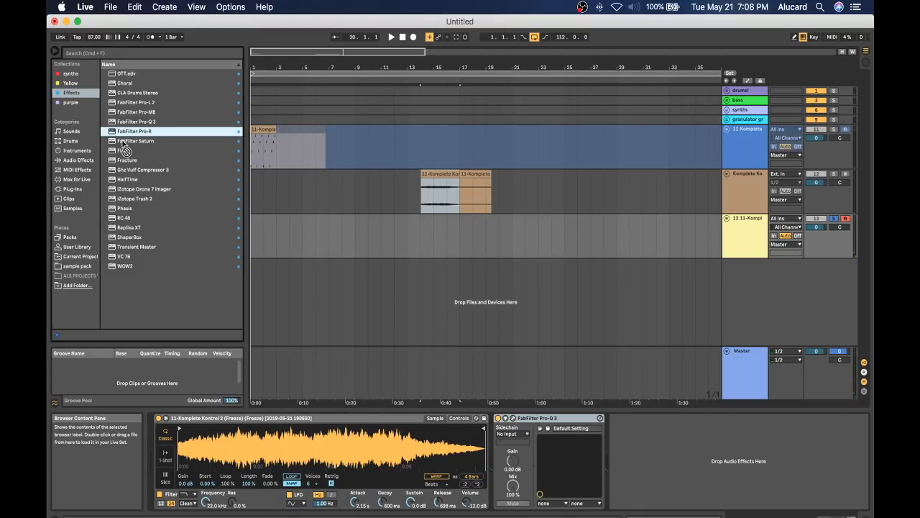
pyautogui.click(78, 160)
pyautogui.click(125, 270)
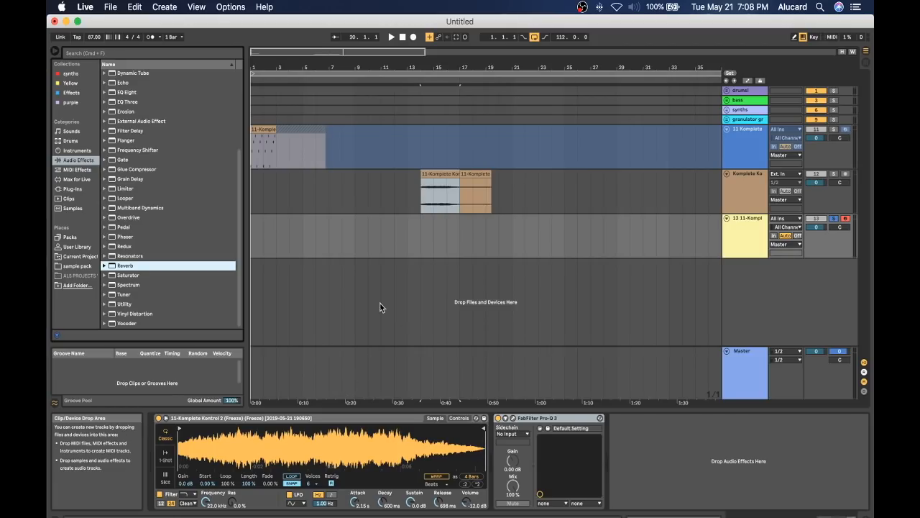
pyautogui.moveTo(123, 267); pyautogui.dragTo(512, 454)
pyautogui.moveTo(711, 495); pyautogui.dragTo(711, 474)
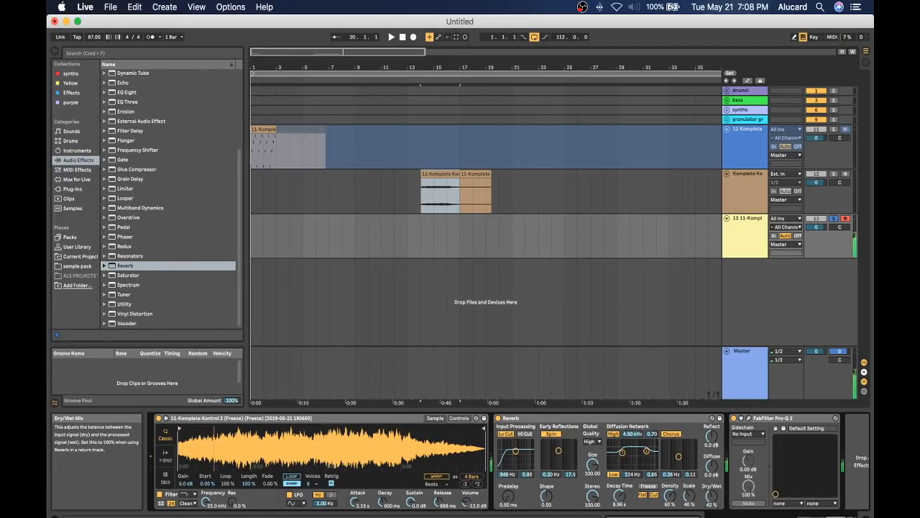
pyautogui.moveTo(768, 418); pyautogui.dragTo(546, 424)
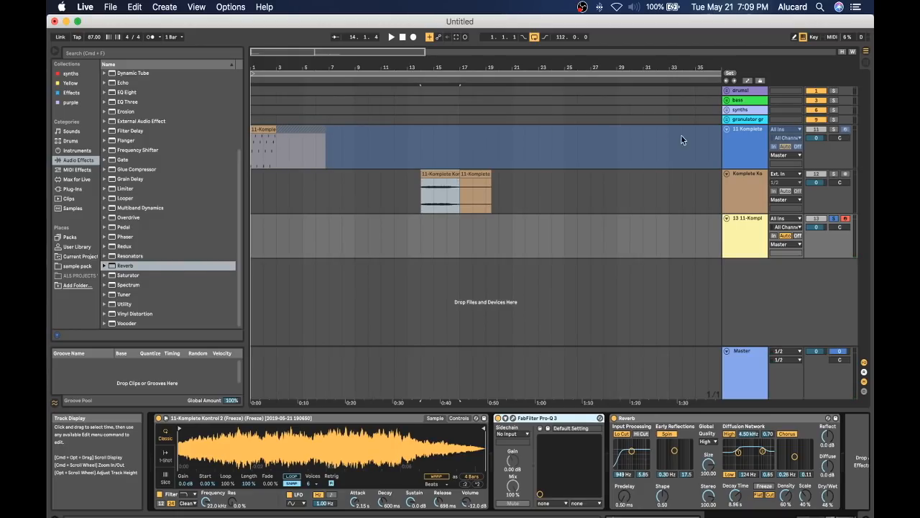
# Collapse the flattened audio track and unfreeze the original Komplete Kontrol MIDI track.
pyautogui.click(726, 173)
pyautogui.click(734, 152)
pyautogui.rightClick(735, 153)
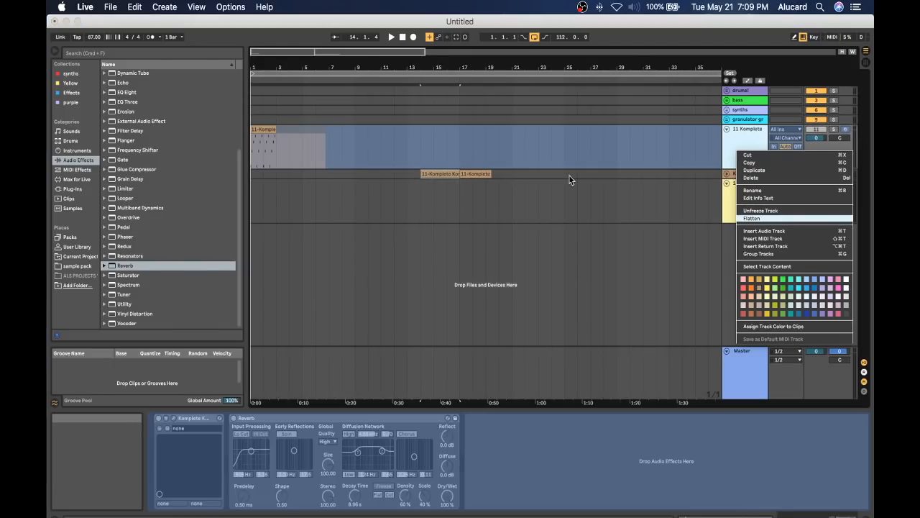
pyautogui.click(664, 145)
pyautogui.rightClick(734, 148)
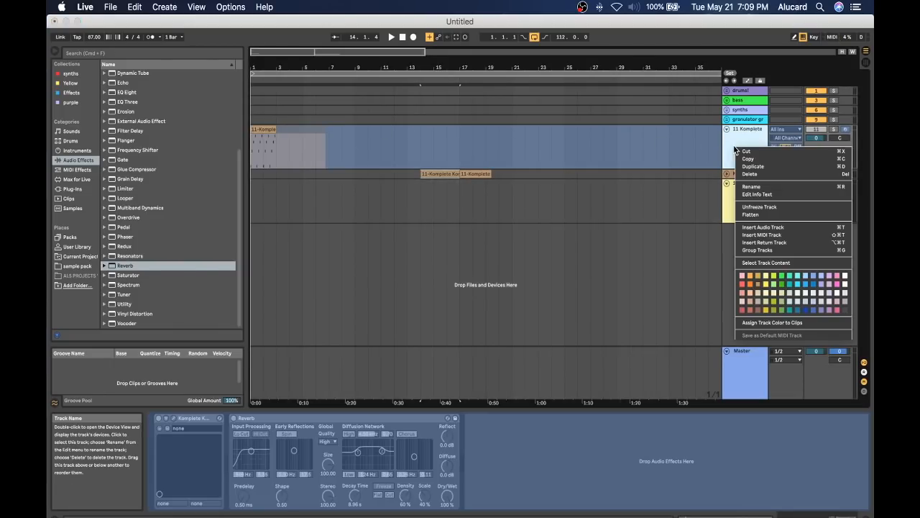
pyautogui.click(757, 208)
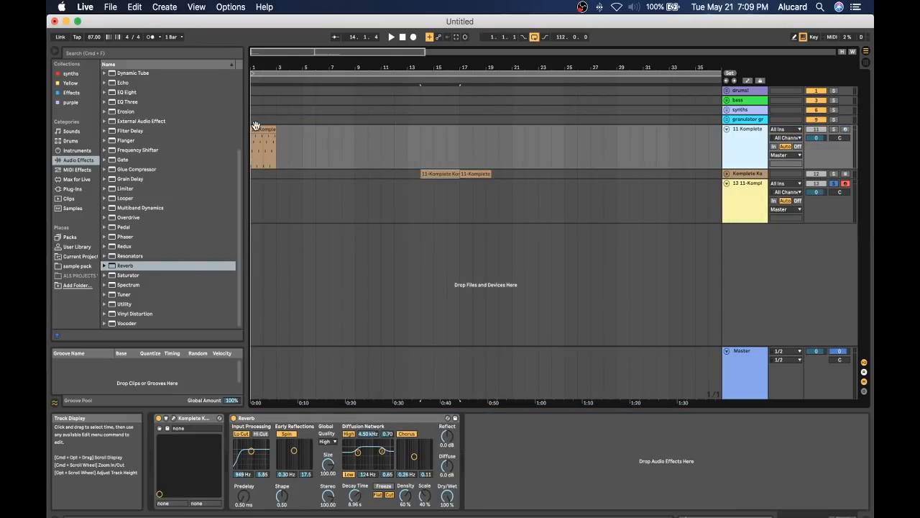
# Insert an empty two-bar MIDI clip from bar 9 to bar 11 on the Komplete Kontrol track.
pyautogui.click(257, 134)
pyautogui.moveTo(261, 73); pyautogui.dragTo(271, 126)
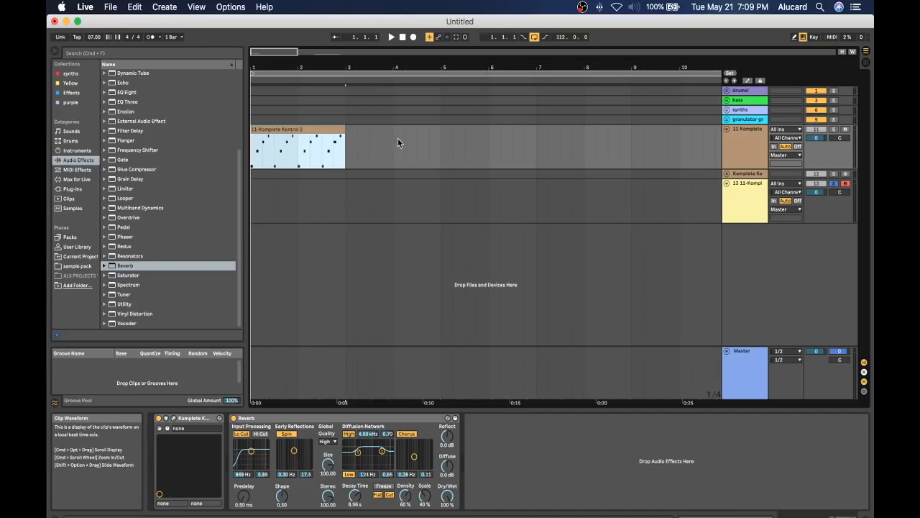
pyautogui.click(443, 140)
pyautogui.hscroll(5, 460, 147)
pyautogui.moveTo(479, 148); pyautogui.dragTo(573, 145)
pyautogui.hscroll(-4, 573, 145)
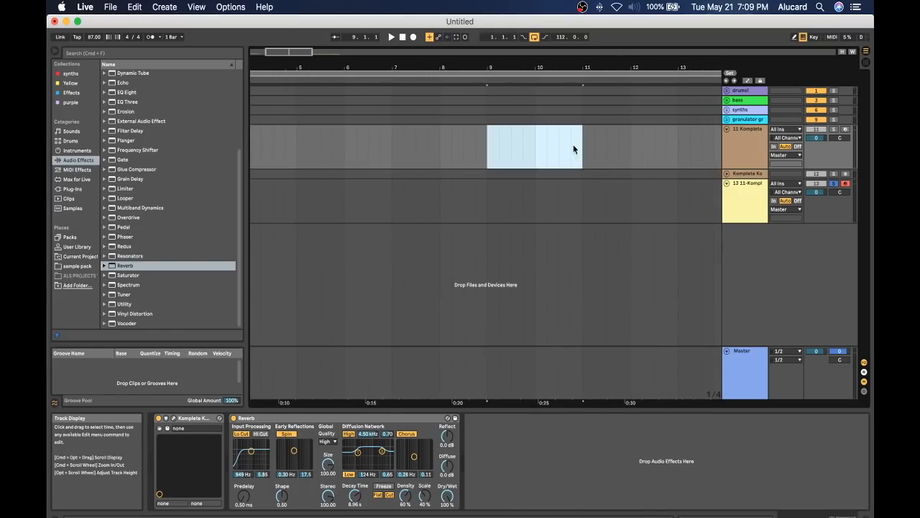
pyautogui.hscroll(3, 643, 149)
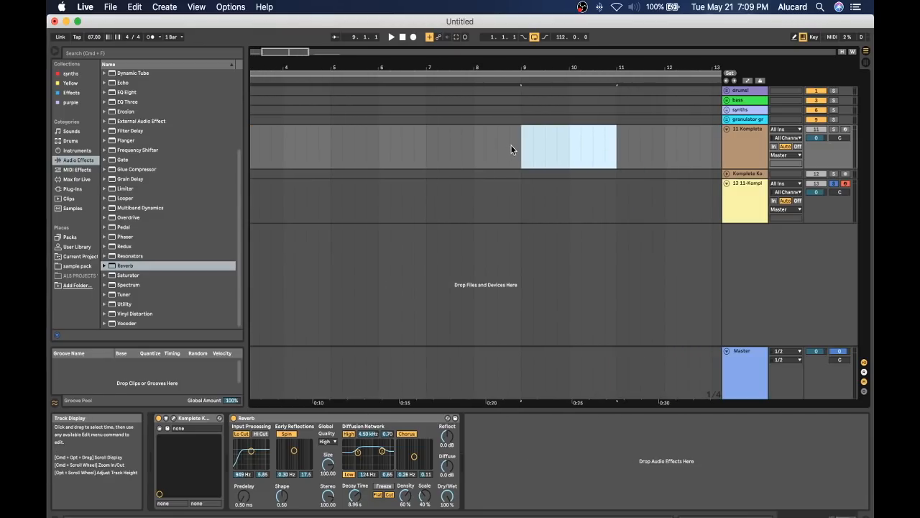
pyautogui.press('super+shift+m')
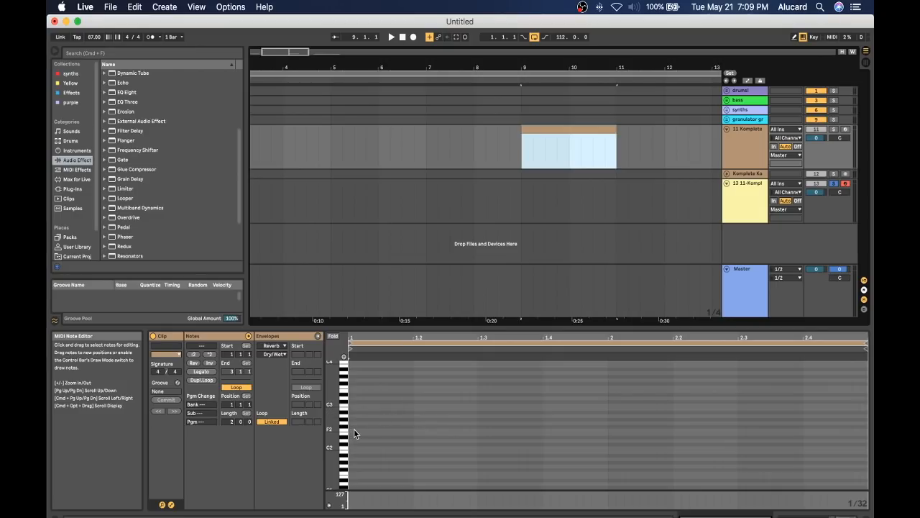
# Arm the Komplete Kontrol track, fill the bar 9 clip with a newly played melody, and quantize all its notes.
pyautogui.click(845, 129)
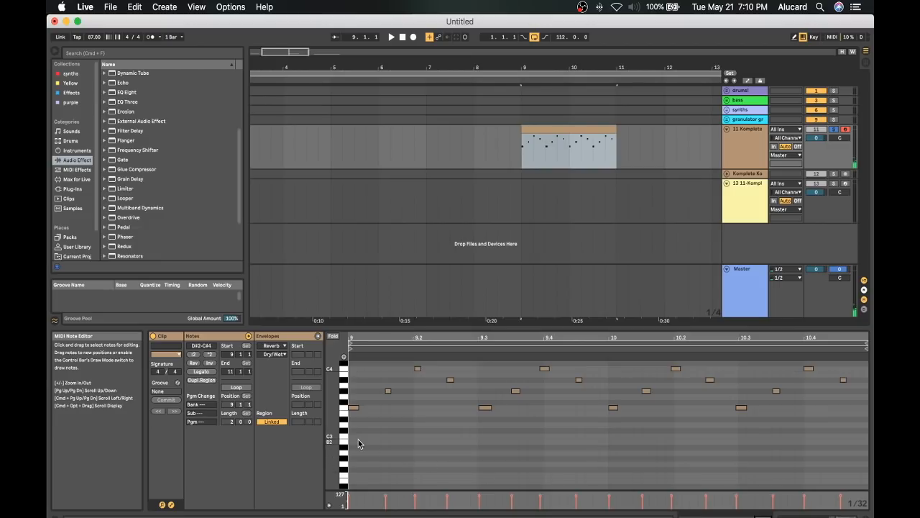
pyautogui.moveTo(351, 438); pyautogui.dragTo(874, 355)
pyautogui.press('super+u')
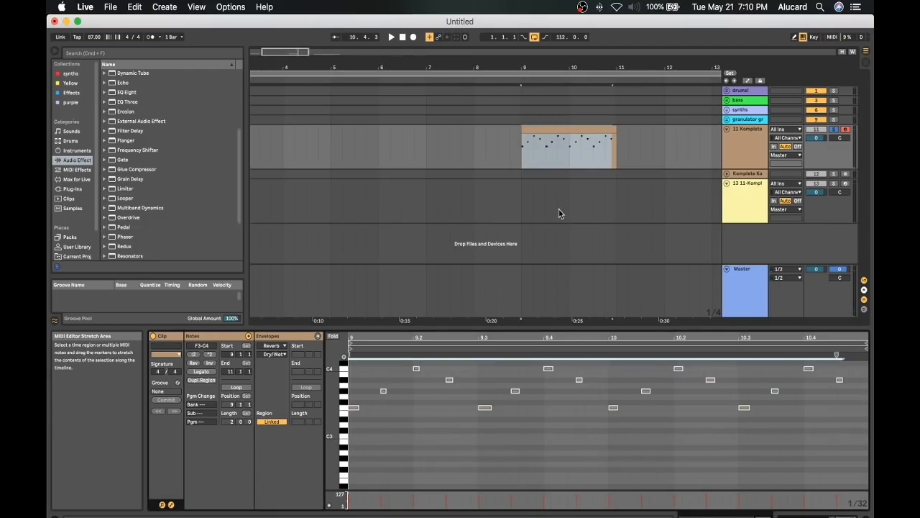
pyautogui.click(538, 139)
pyautogui.press('space')
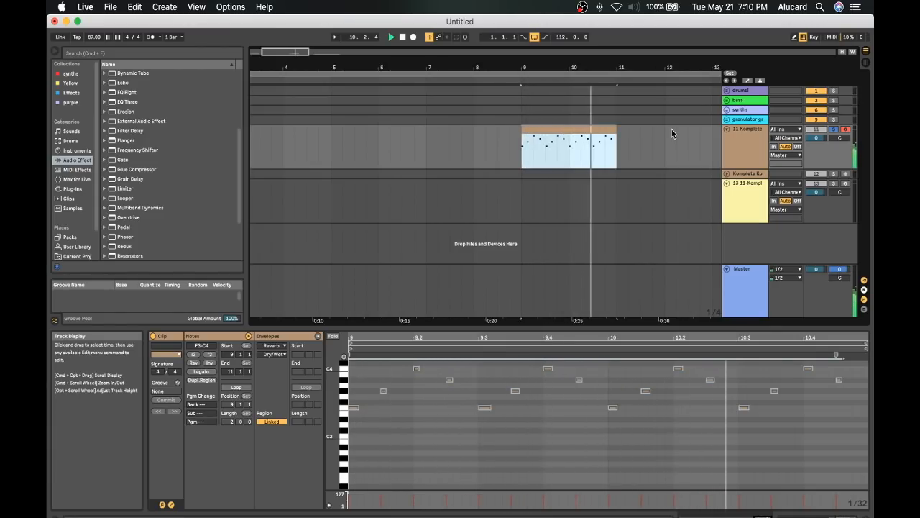
pyautogui.press('space')
# Capture another played melody as a MIDI clip at bar 19 on the same track, and quantize its notes.
pyautogui.hscroll(2, 437, 166)
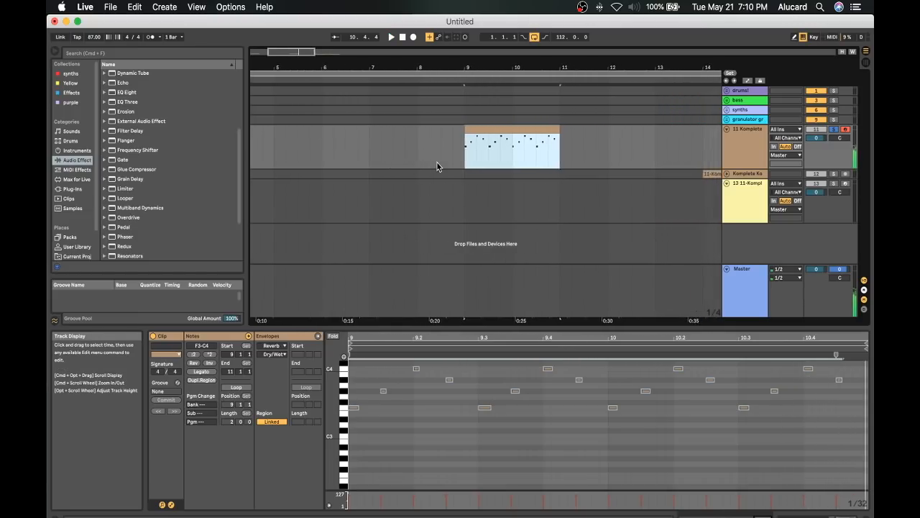
pyautogui.hscroll(8, 456, 146)
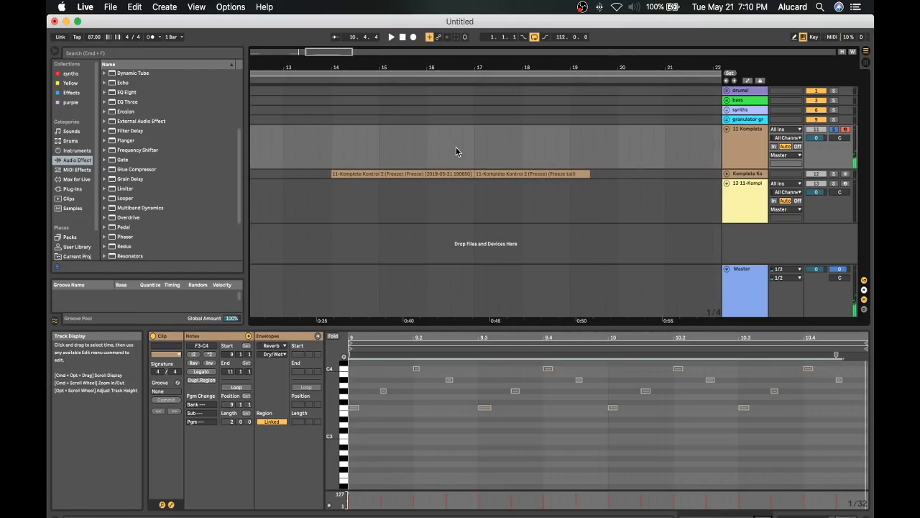
pyautogui.hscroll(1, 456, 147)
pyautogui.click(515, 140)
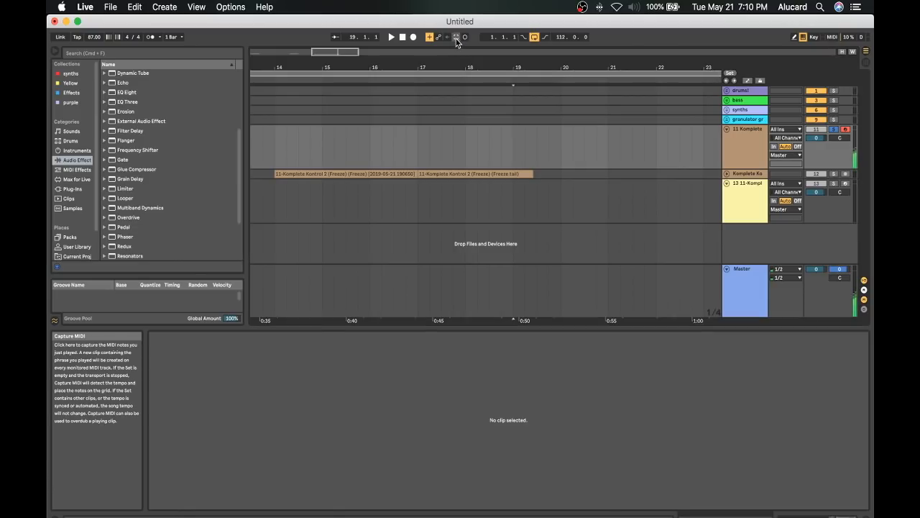
pyautogui.press('super+v')
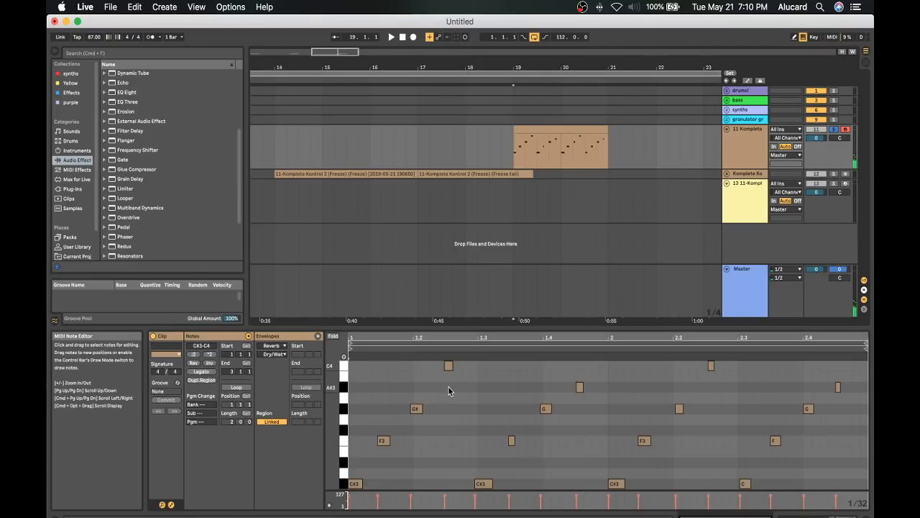
pyautogui.press('super+a')
pyautogui.press('space')
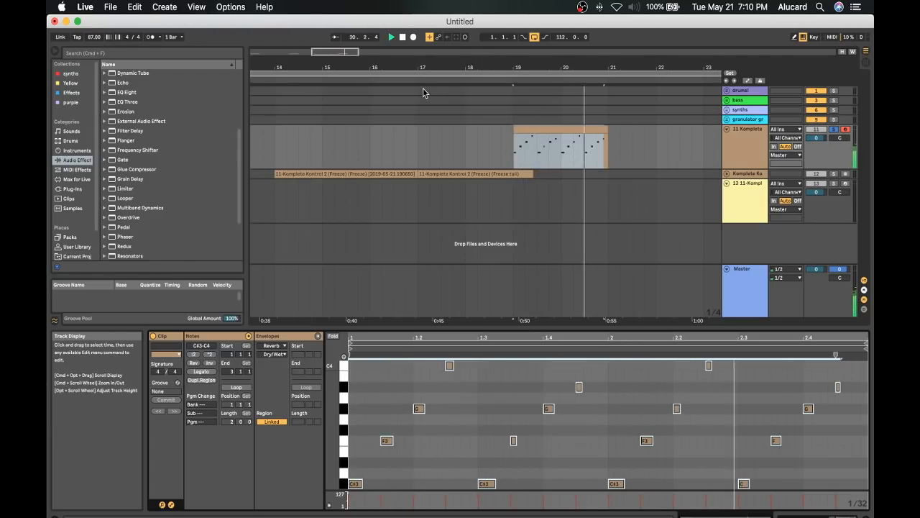
pyautogui.press('space')
# Freeze the Komplete Kontrol MIDI track with its three melody clips.
pyautogui.moveTo(394, 68); pyautogui.dragTo(394, 32)
pyautogui.rightClick(756, 142)
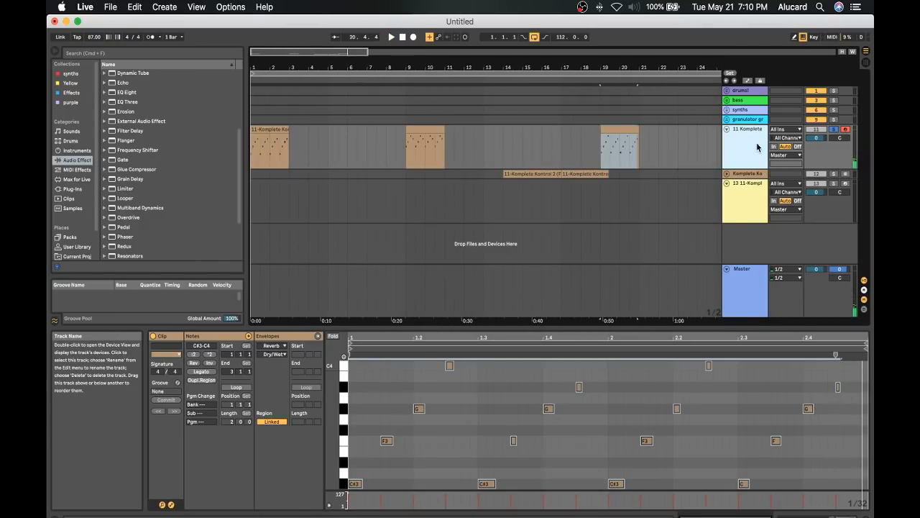
pyautogui.click(698, 204)
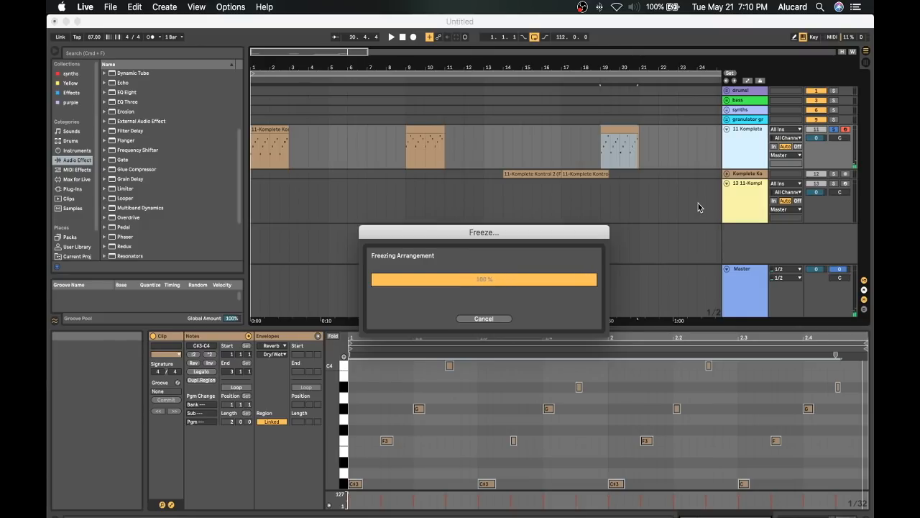
# Duplicate the frozen Komplete Kontrol track and flatten the copy into audio.
pyautogui.press('super+c')
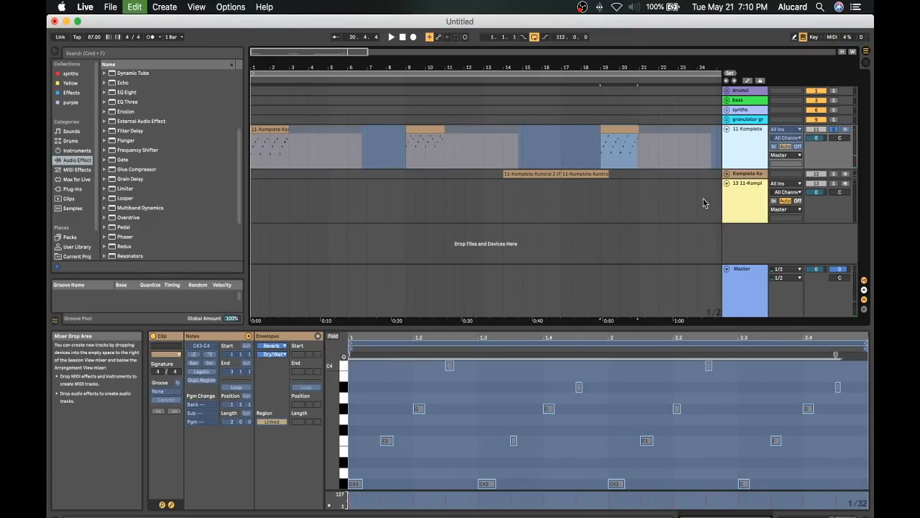
pyautogui.press('super+v')
pyautogui.rightClick(752, 177)
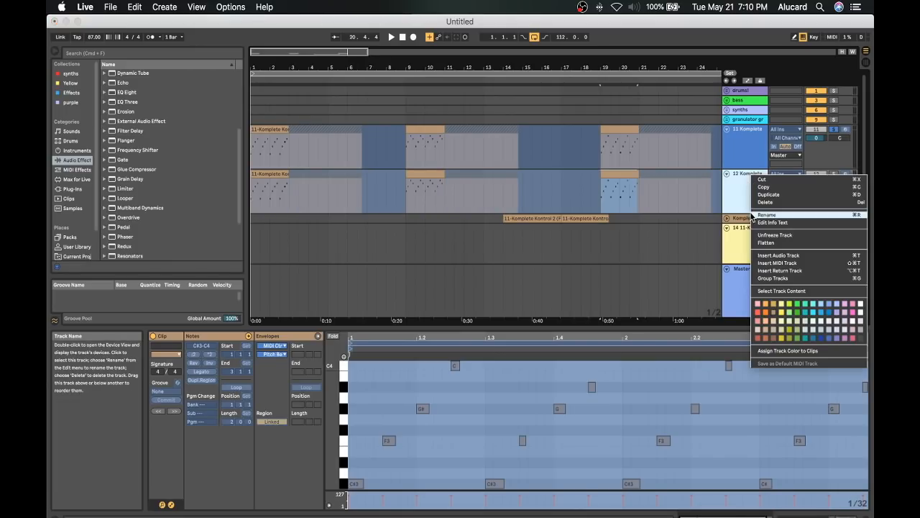
pyautogui.click(764, 243)
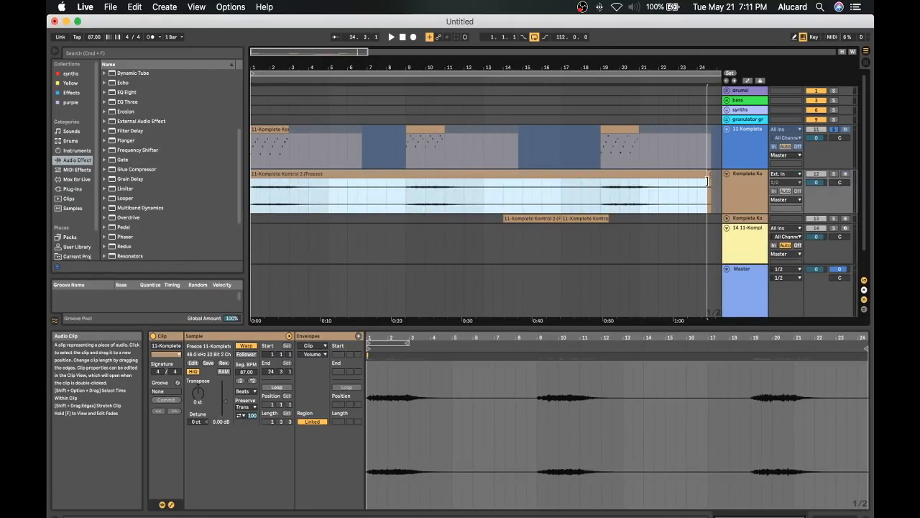
# Check the devices on the flattened tracks, and reverse the new flattened audio clip.
pyautogui.click(734, 199)
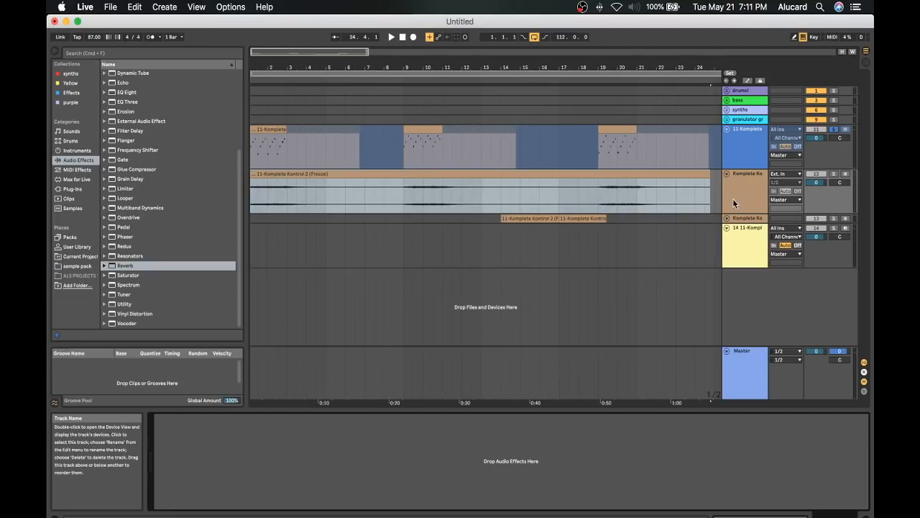
pyautogui.click(735, 219)
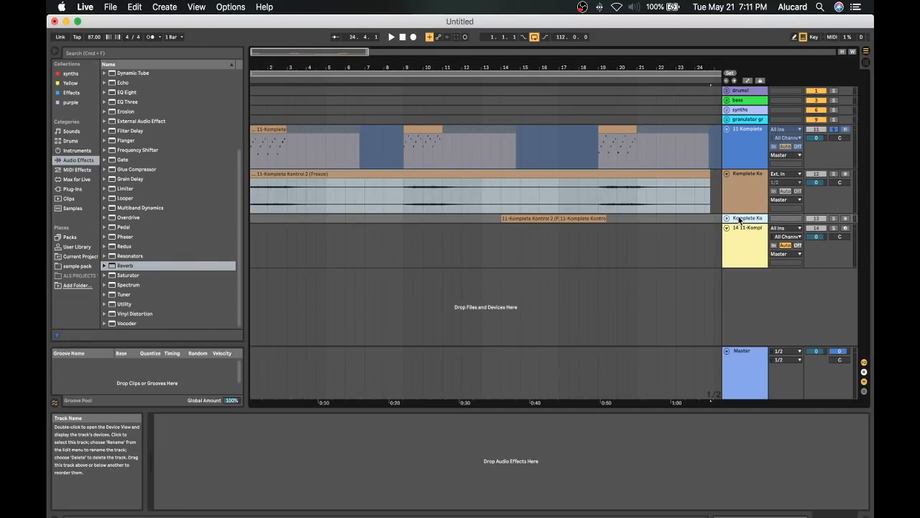
pyautogui.click(727, 218)
pyautogui.click(727, 218)
pyautogui.click(739, 163)
pyautogui.press('super+z')
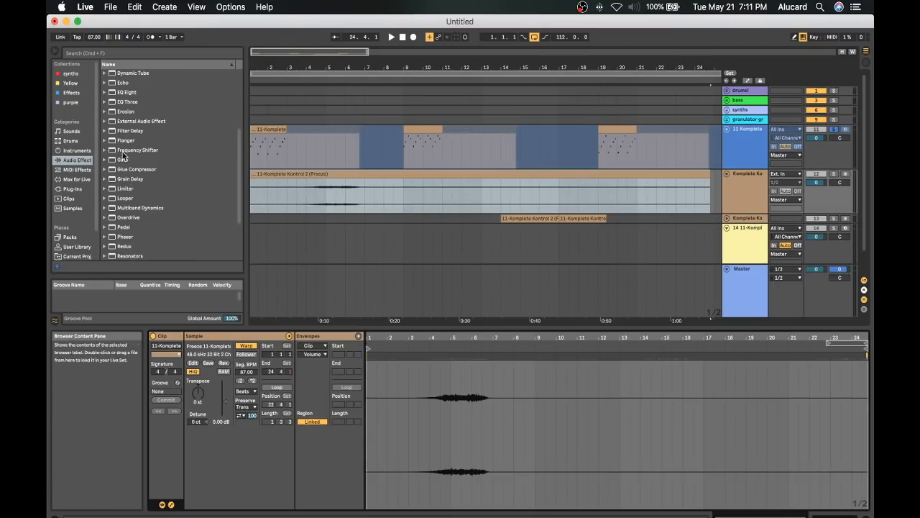
# Add Reverb to the reversed audio track and, after auditioning it from about bar 4, freeze the track.
pyautogui.press('super+z')
pyautogui.click(316, 194)
pyautogui.press('space')
pyautogui.rightClick(735, 198)
pyautogui.click(750, 255)
# Flatten the frozen reverb track and reverse the long resulting audio clip.
pyautogui.rightClick(750, 193)
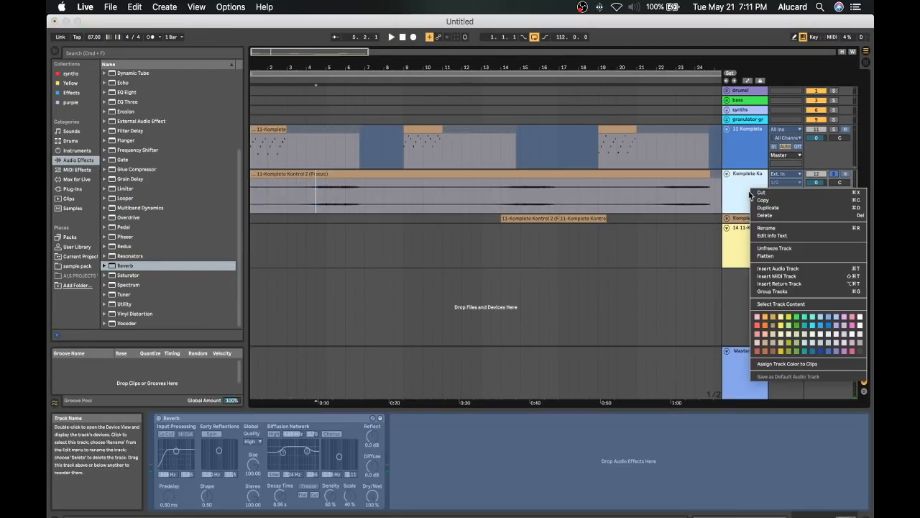
pyautogui.click(436, 173)
pyautogui.click(436, 174)
pyautogui.click(222, 363)
# Play the newly reversed audio clip from bar 9.
pyautogui.click(749, 177)
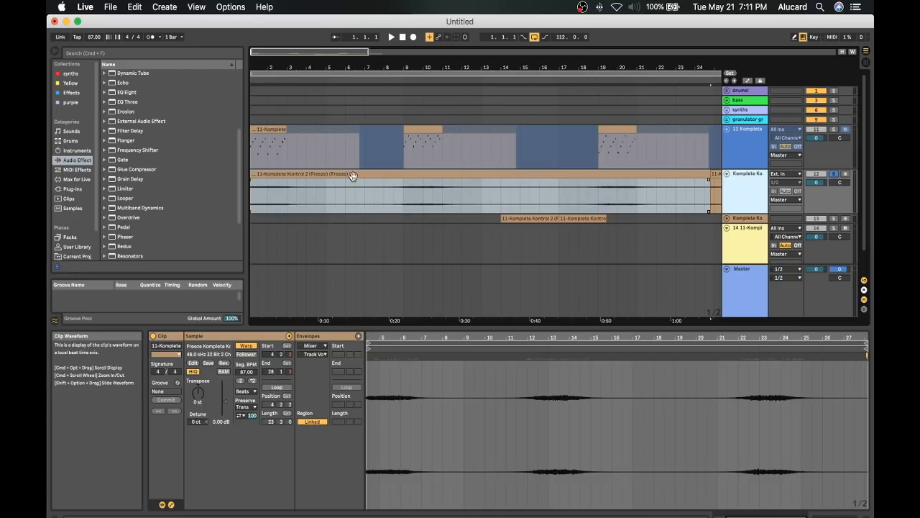
pyautogui.click(405, 198)
pyautogui.press('space')
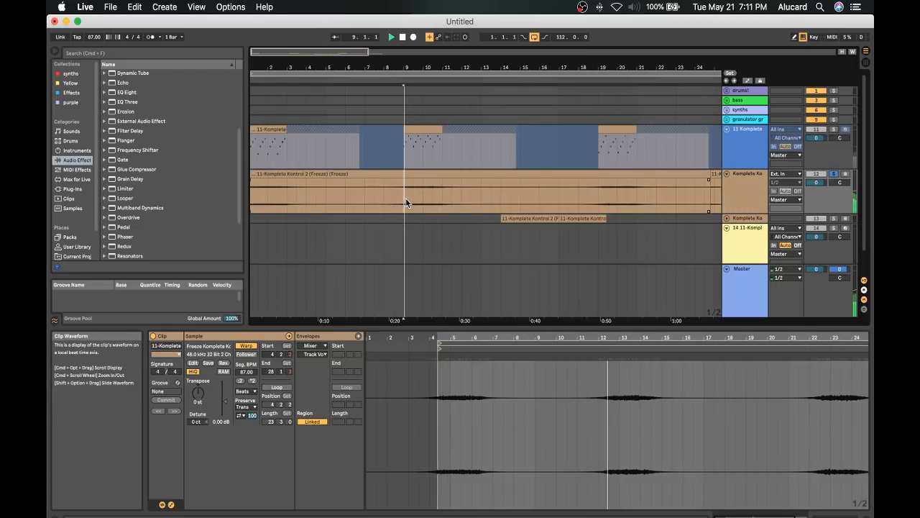
# Play the reversed audio clip from about bar 19 and examine its separate swells along the timeline.
pyautogui.click(593, 199)
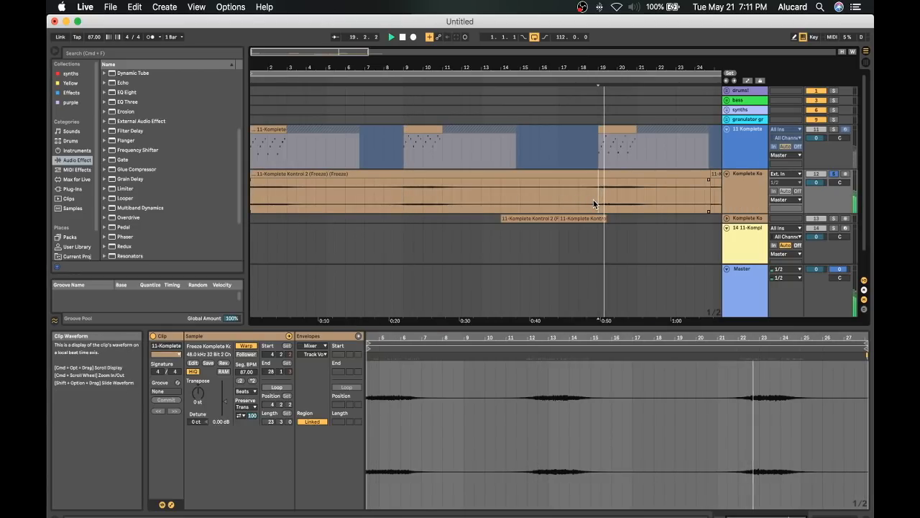
pyautogui.moveTo(430, 57); pyautogui.dragTo(351, 203)
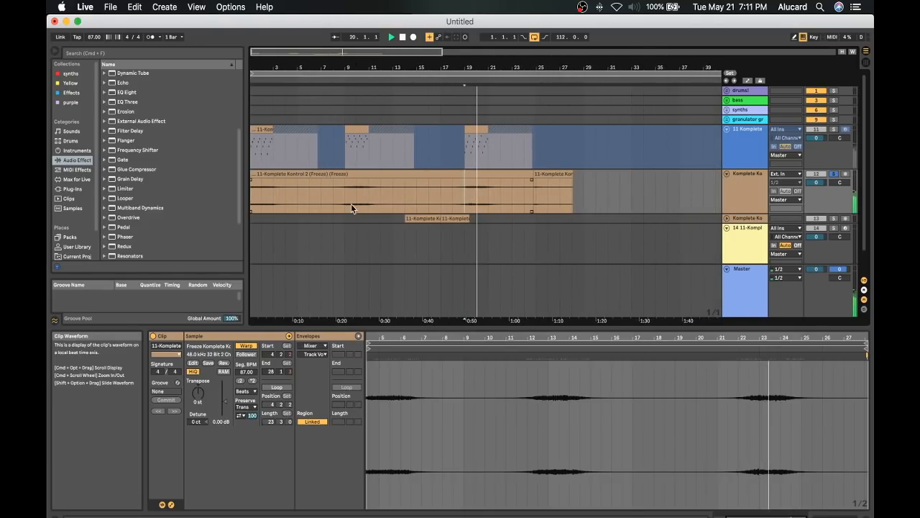
pyautogui.click(305, 175)
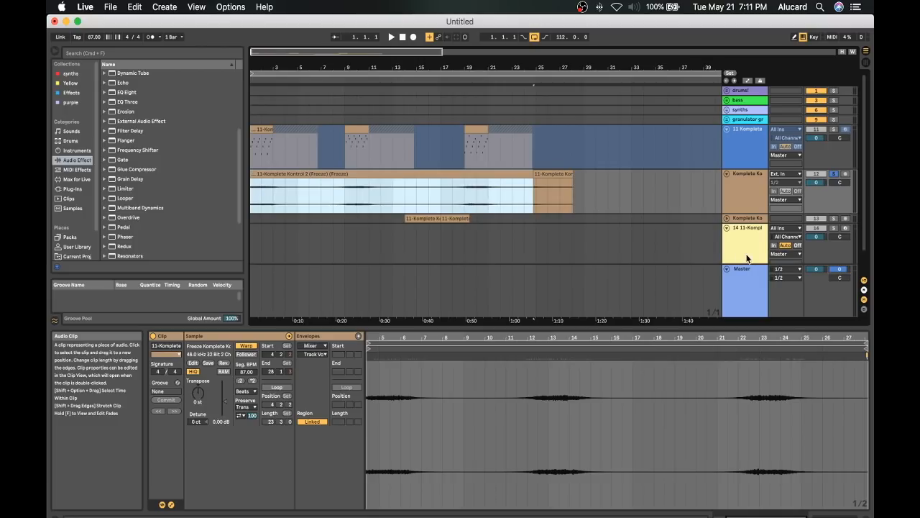
pyautogui.click(735, 194)
pyautogui.scroll(-1, 736, 193)
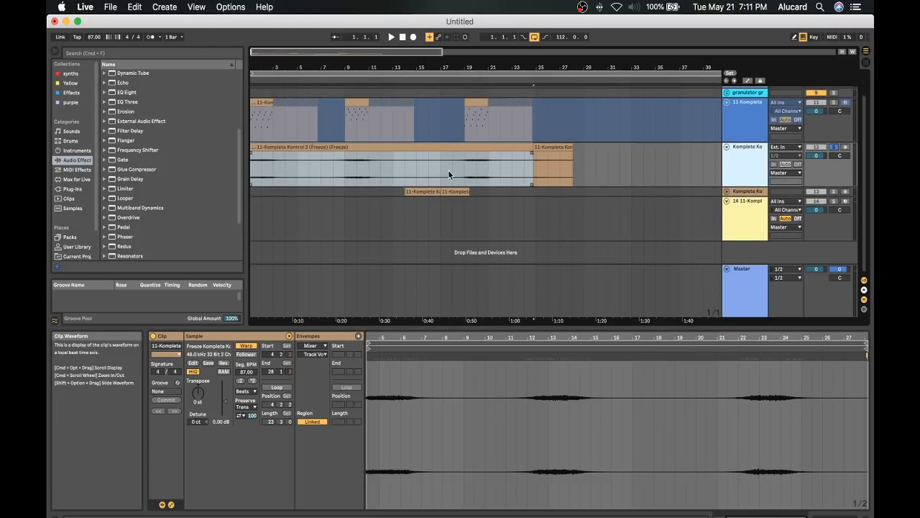
pyautogui.moveTo(257, 173); pyautogui.dragTo(402, 173)
pyautogui.moveTo(465, 170); pyautogui.dragTo(514, 170)
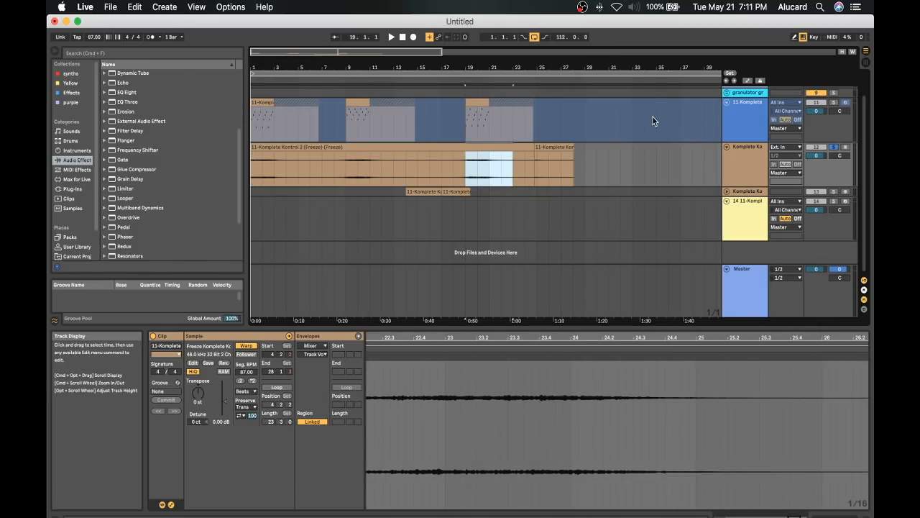
# Insert a new MIDI track above the last track and load the long reversed audio clip into it as a Simpler instrument.
pyautogui.click(743, 202)
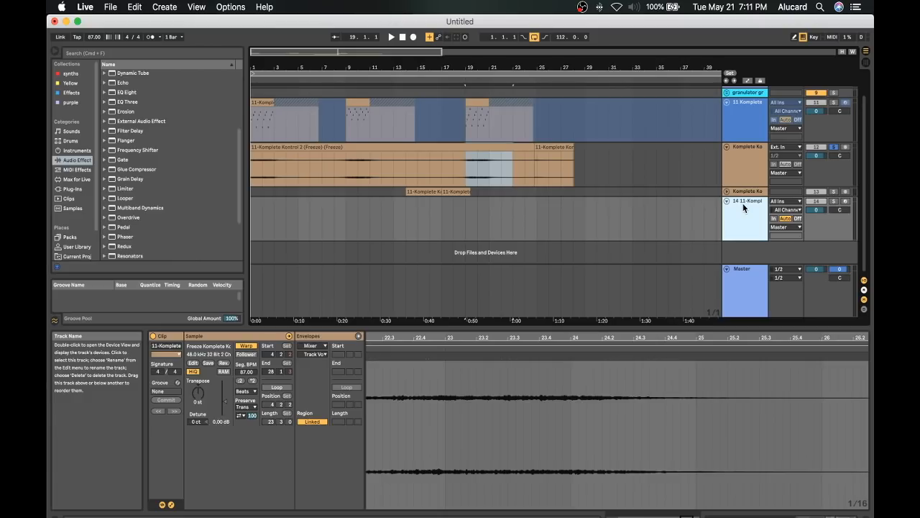
pyautogui.press('super+shift+t')
pyautogui.moveTo(748, 225); pyautogui.dragTo(747, 188)
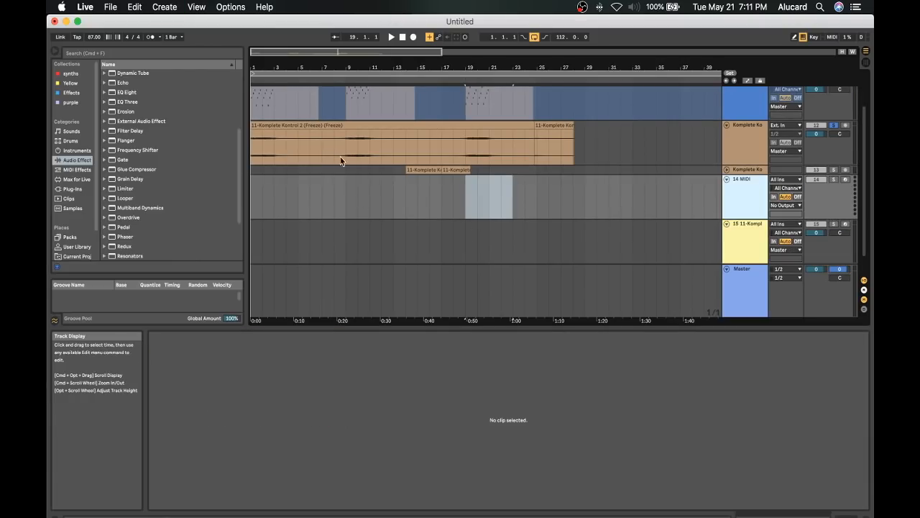
pyautogui.moveTo(308, 127)
pyautogui.mouseDown()
pyautogui.moveTo(411, 288)
pyautogui.moveTo(317, 169)
pyautogui.moveTo(313, 143)
pyautogui.mouseUp()
pyautogui.click(739, 198)
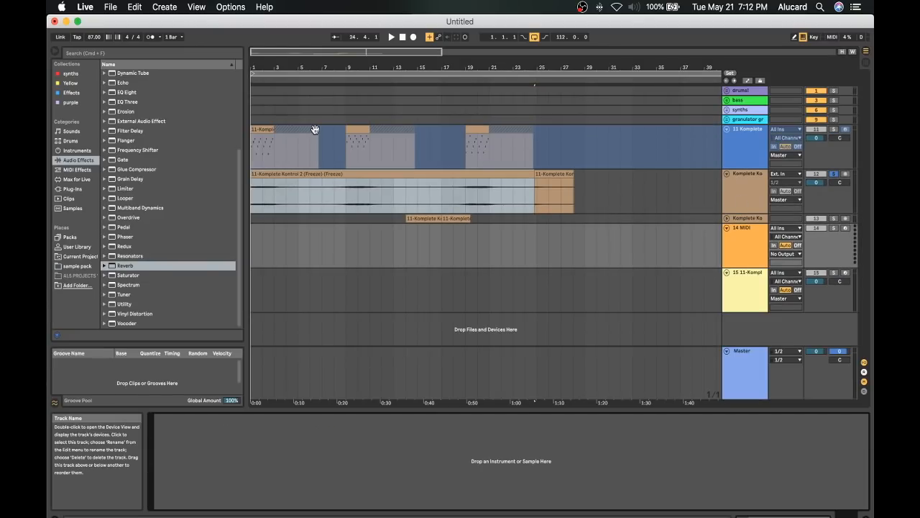
pyautogui.moveTo(298, 176); pyautogui.dragTo(273, 453)
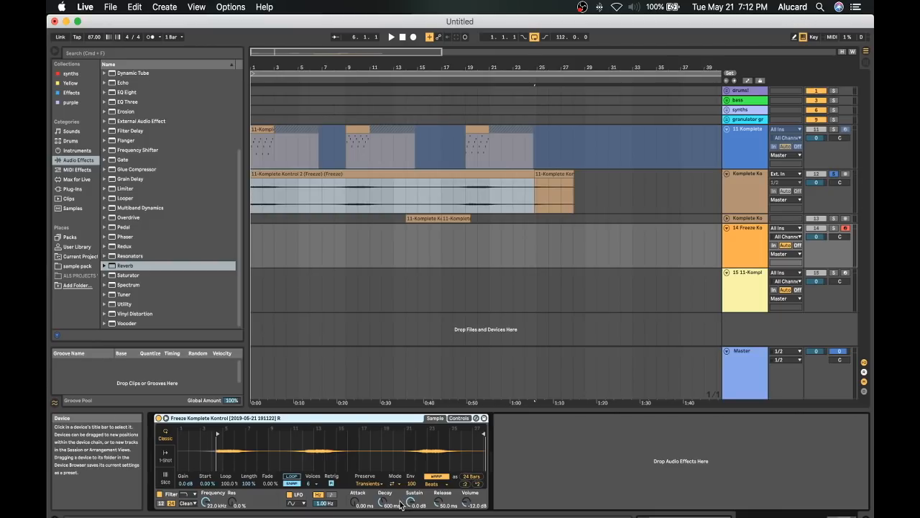
# Set Simpler's attack to 59.8 ms and release to 3.87 s, and switch it to Slice mode, slicing by Region.
pyautogui.moveTo(353, 503); pyautogui.dragTo(353, 493)
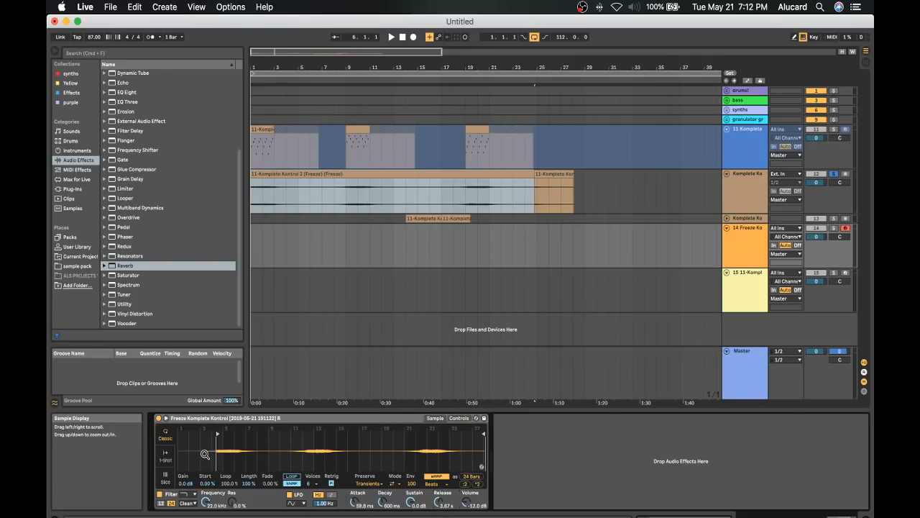
pyautogui.click(165, 481)
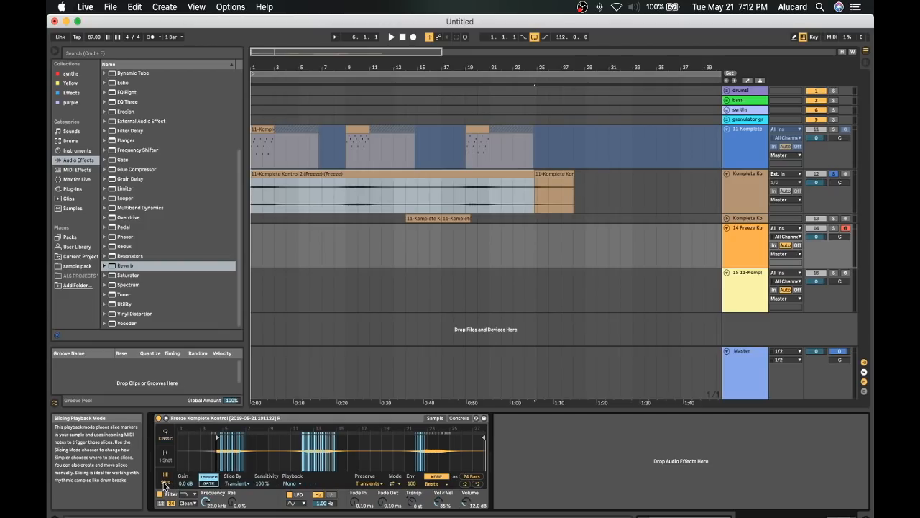
pyautogui.click(238, 483)
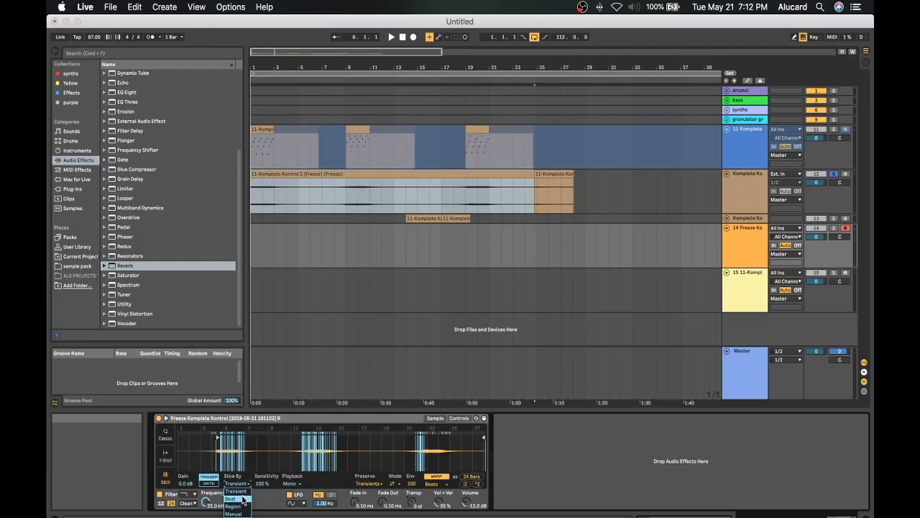
pyautogui.click(235, 506)
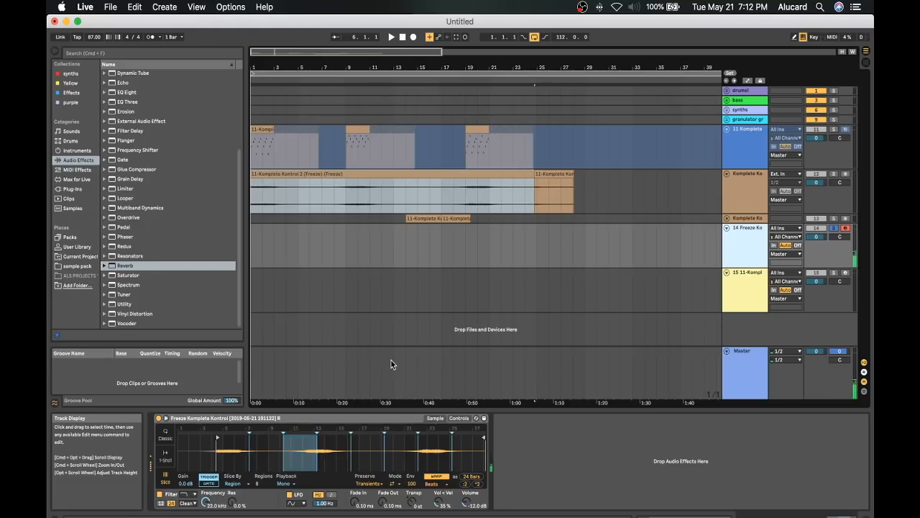
# Audition the Simpler slices by playing a range of notes, both on their own and with the arrangement running.
pyautogui.press('s')
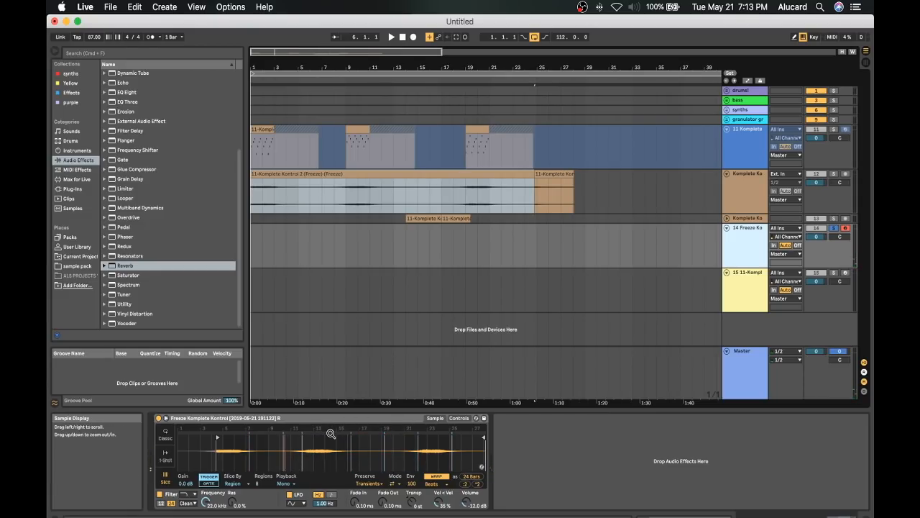
pyautogui.press('a')
pyautogui.press('g')
pyautogui.press('w')
pyautogui.press('s')
pyautogui.press('s')
pyautogui.press('a')
pyautogui.press('e')
pyautogui.press('e')
pyautogui.press('g')
pyautogui.press('t')
pyautogui.press('space')
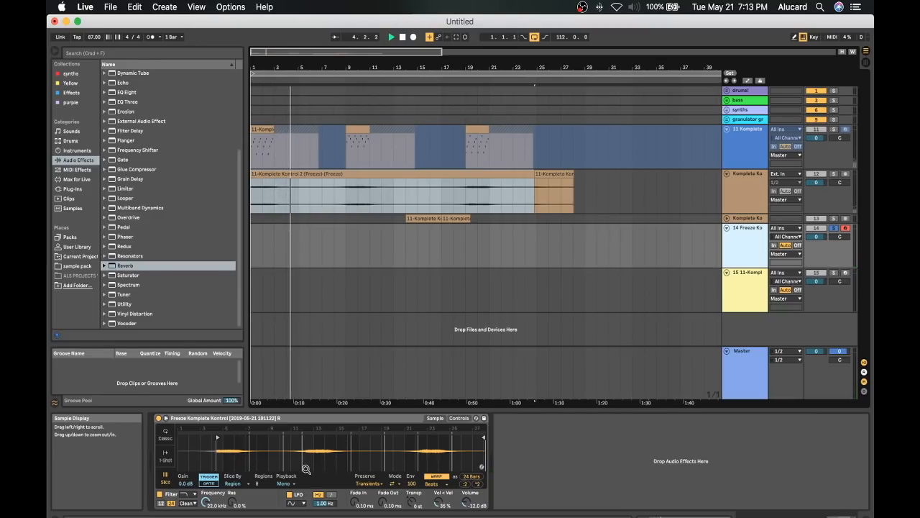
pyautogui.press('space')
pyautogui.press('space')
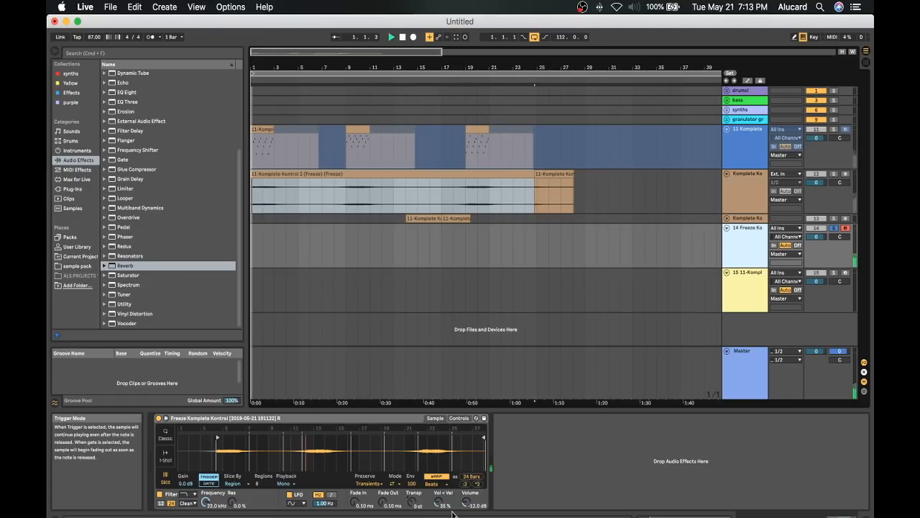
# Raise Simpler's volume to -0.57 dB and set its slice playback to Gate.
pyautogui.moveTo(476, 504); pyautogui.dragTo(476, 488)
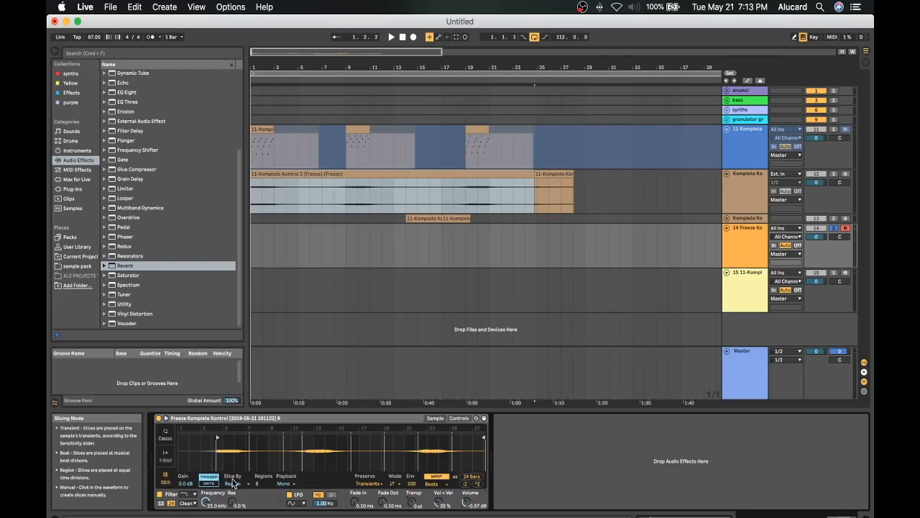
pyautogui.click(225, 455)
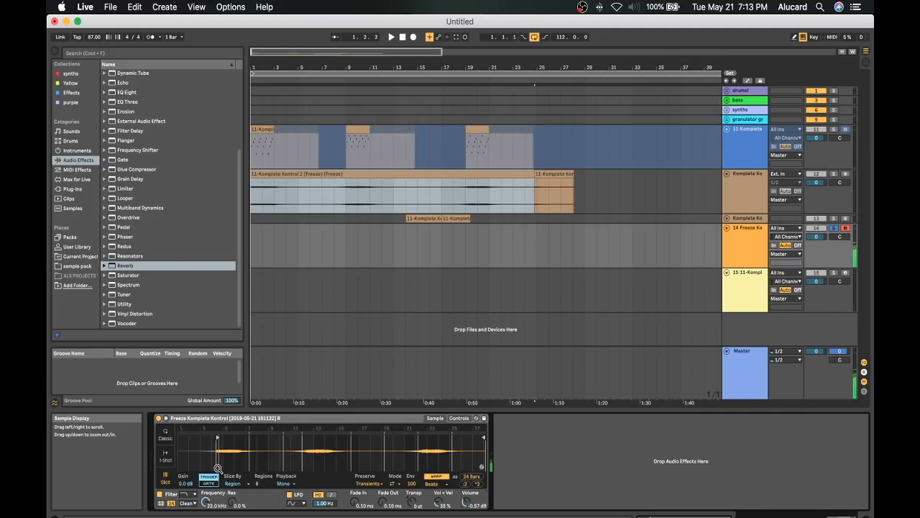
pyautogui.click(207, 484)
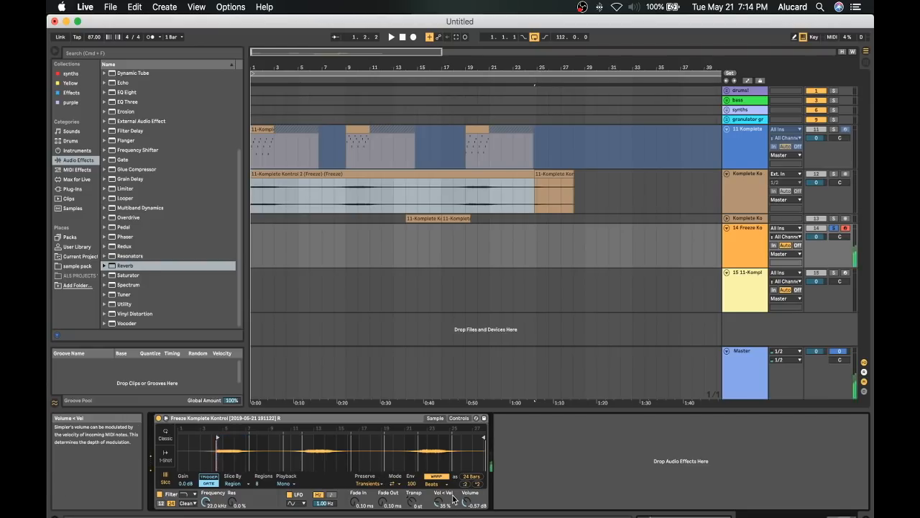
# Set Simpler's Fade In to 572 ms and Fade Out to 614 ms.
pyautogui.click(459, 418)
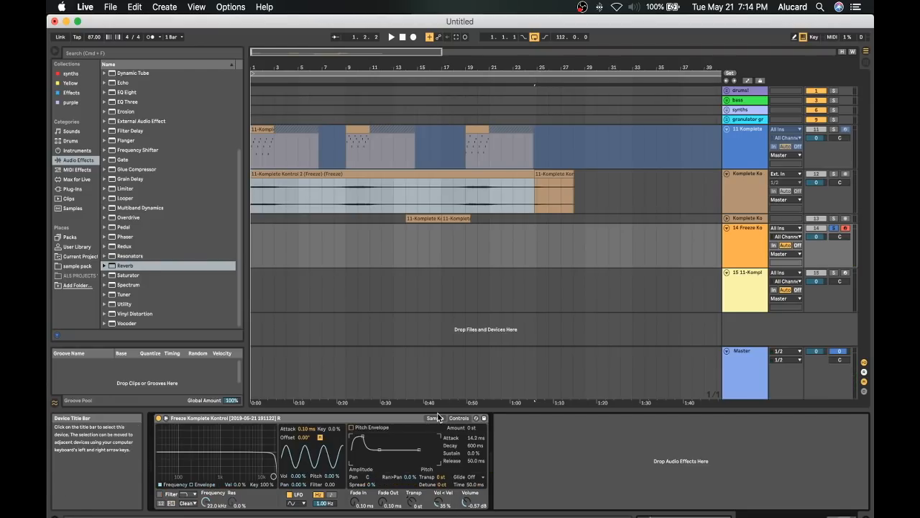
pyautogui.click(438, 418)
pyautogui.moveTo(354, 502); pyautogui.dragTo(354, 480)
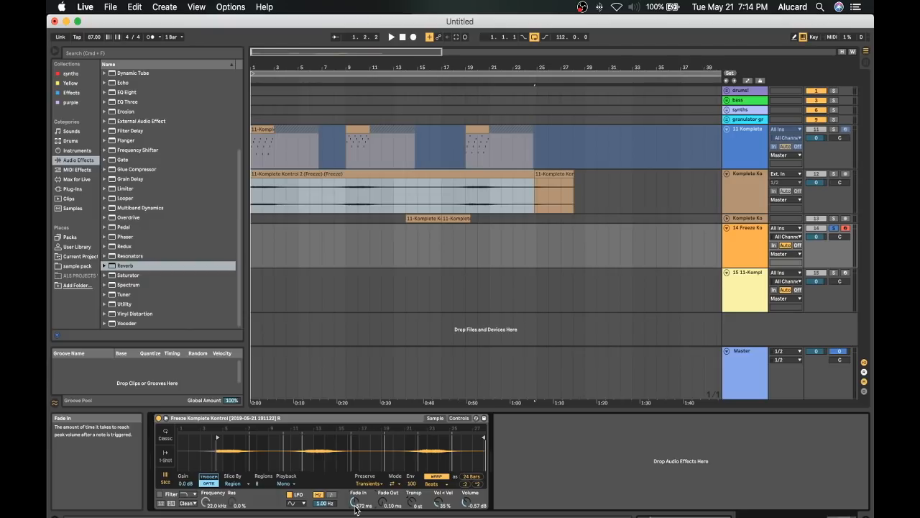
pyautogui.moveTo(383, 503); pyautogui.dragTo(384, 490)
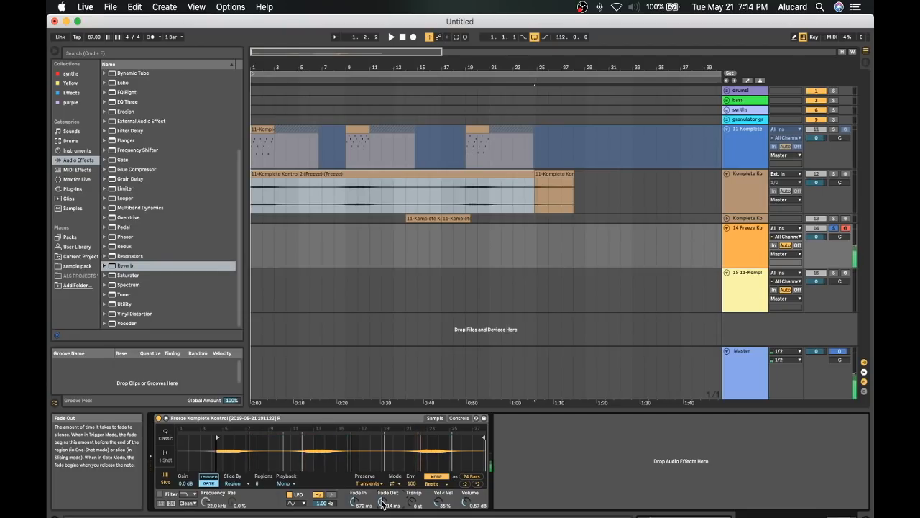
# Add Reverb after Simpler, set its Dry/Wet to 54%, and fold the Simpler track.
pyautogui.moveTo(124, 268); pyautogui.dragTo(564, 442)
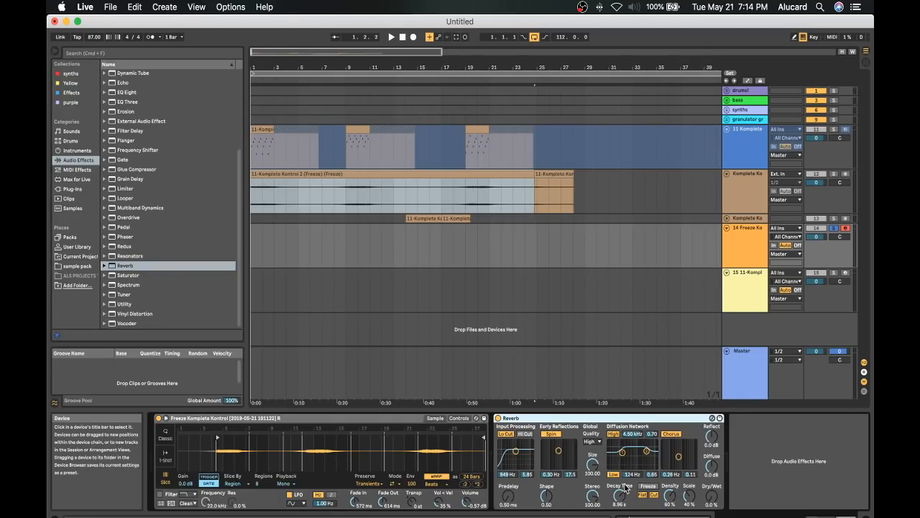
pyautogui.moveTo(707, 498); pyautogui.dragTo(708, 511)
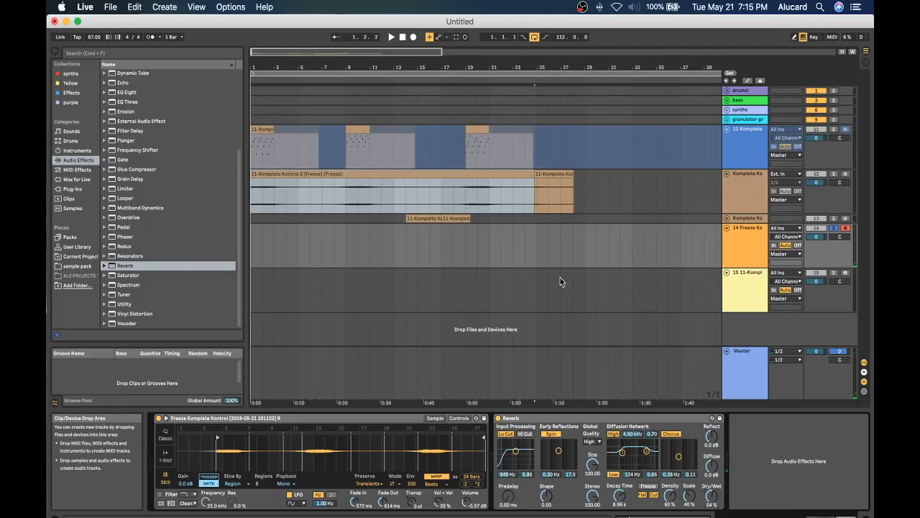
pyautogui.click(727, 228)
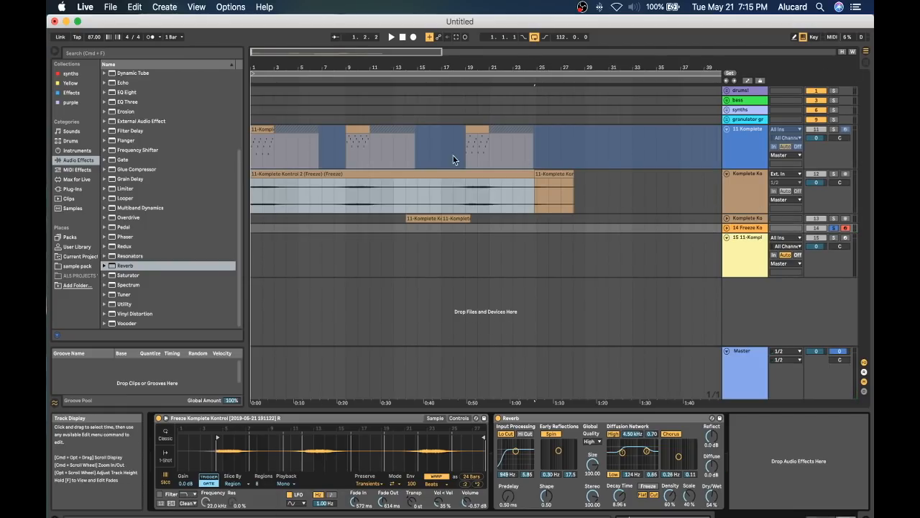
# Unfold audio track 13, move its first short clip to bar 33, and solo the track.
pyautogui.click(726, 217)
pyautogui.moveTo(424, 238); pyautogui.dragTo(642, 246)
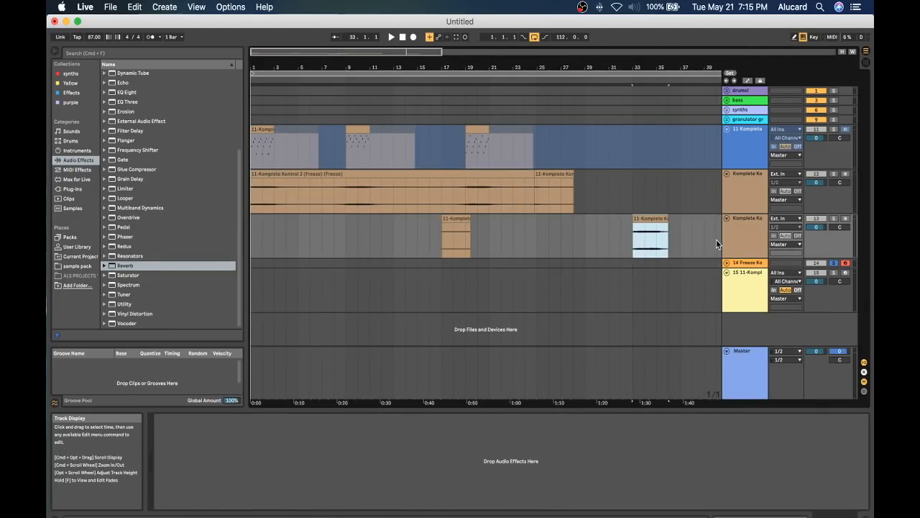
pyautogui.click(730, 237)
pyautogui.click(833, 219)
pyautogui.moveTo(607, 67); pyautogui.dragTo(607, 131)
pyautogui.hscroll(5, 578, 199)
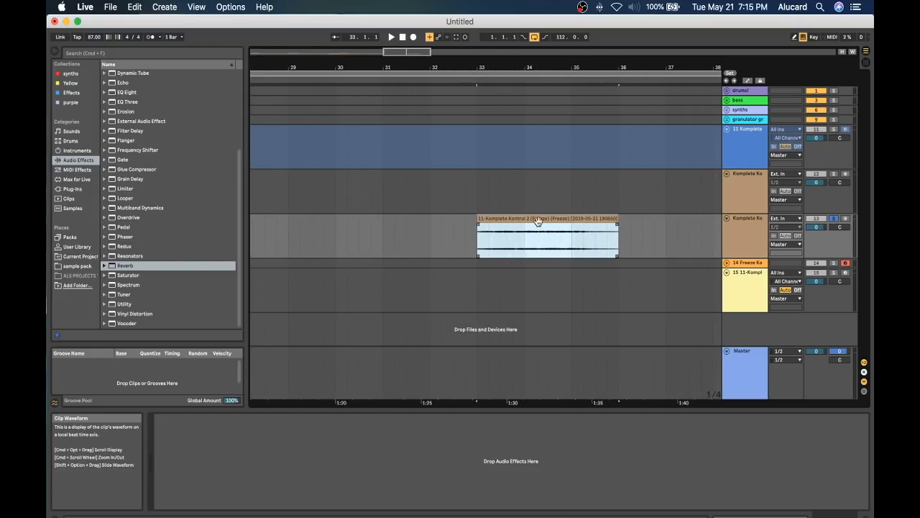
# Open the moved clip's sample settings and audition the clip from bar 33.
pyautogui.click(536, 220)
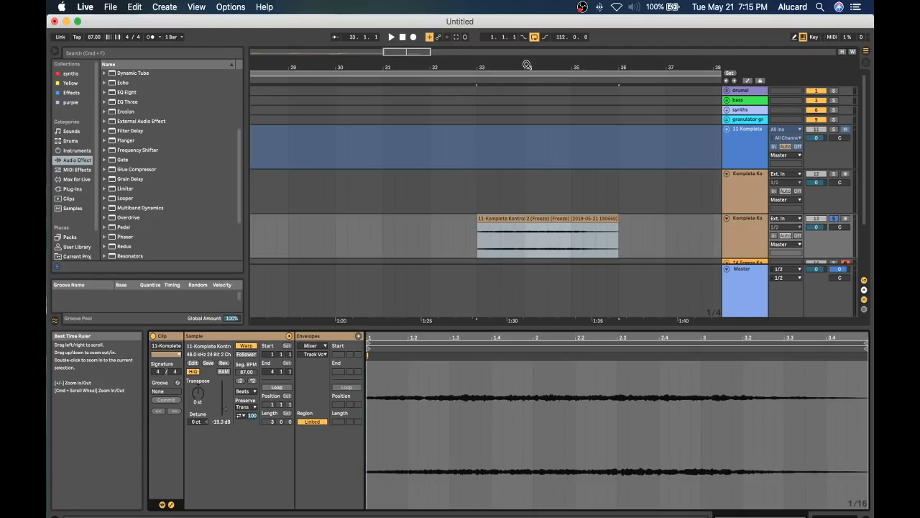
pyautogui.moveTo(525, 66); pyautogui.dragTo(526, 93)
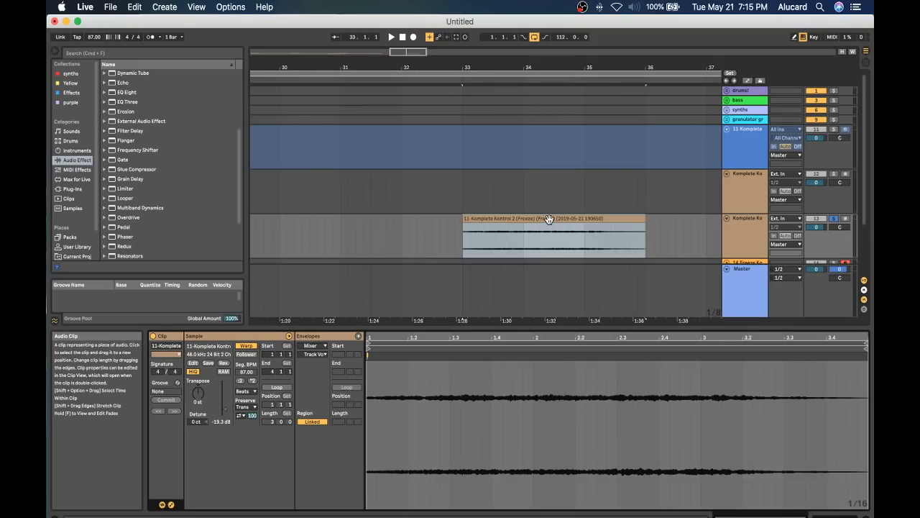
pyautogui.press('space')
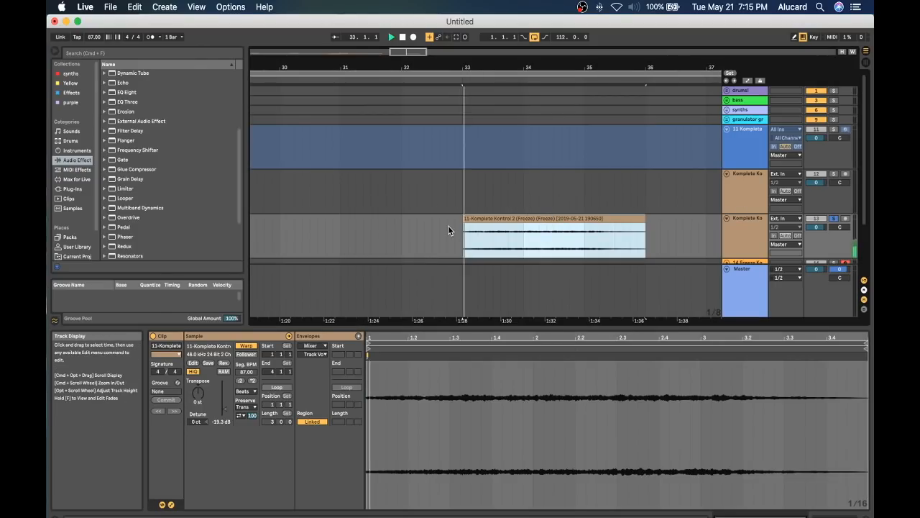
pyautogui.press('space')
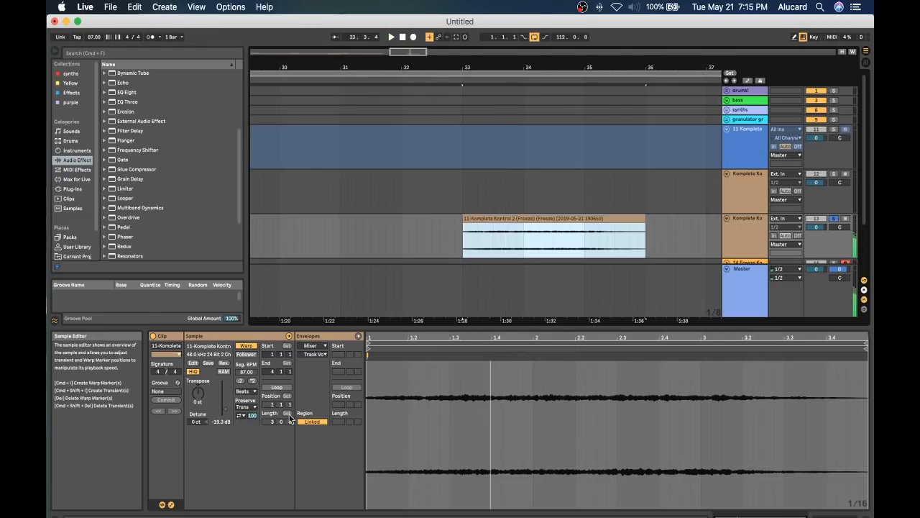
# Change the clip's transient loop mode, set its transient envelope to 40, and play the clip to hear the chopped effect.
pyautogui.click(246, 407)
pyautogui.click(230, 411)
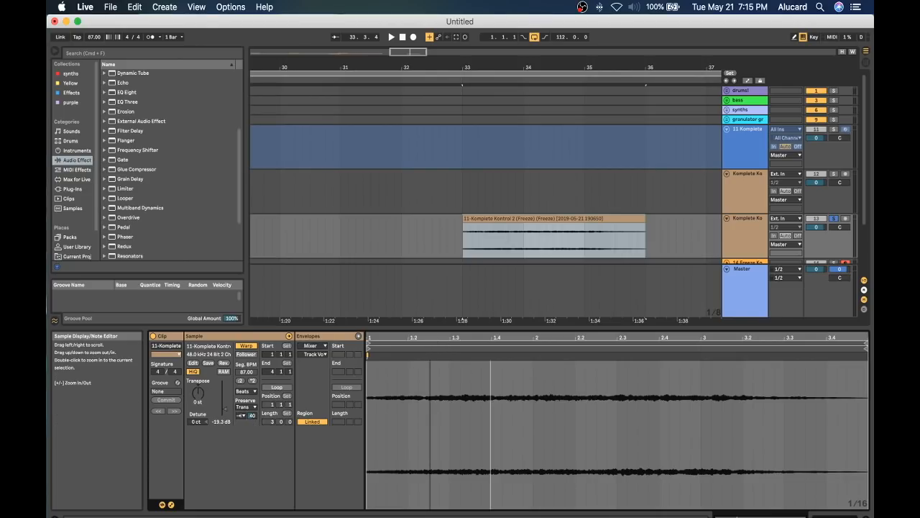
pyautogui.press('space')
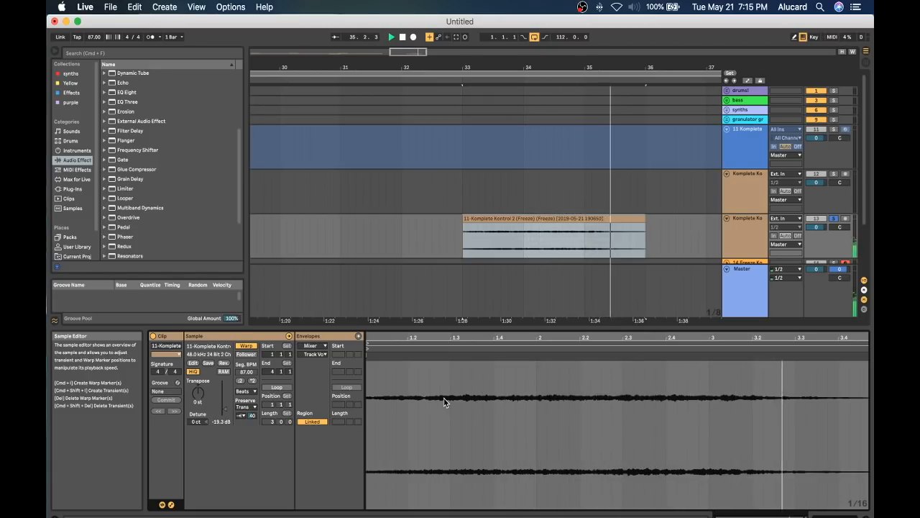
# Quantize the clip's transients on track 13 to a 1/32 grid.
pyautogui.rightClick(384, 392)
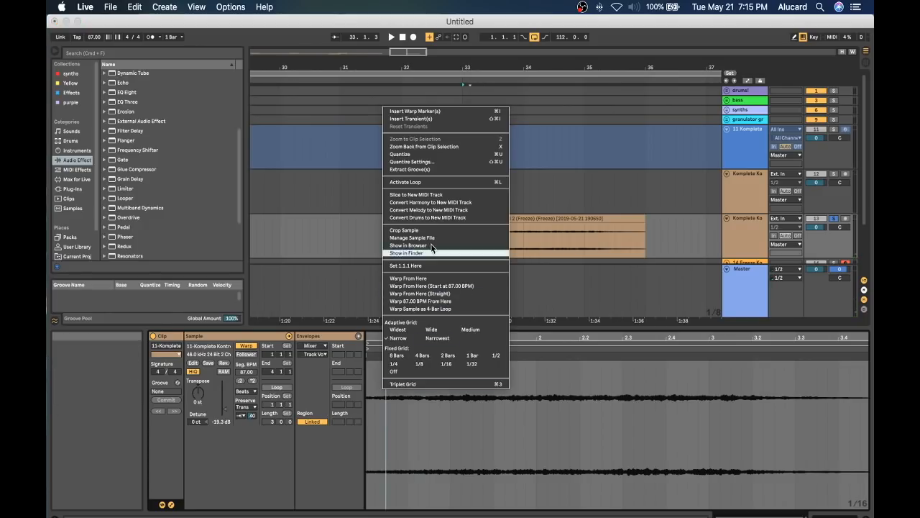
pyautogui.click(424, 161)
pyautogui.click(510, 269)
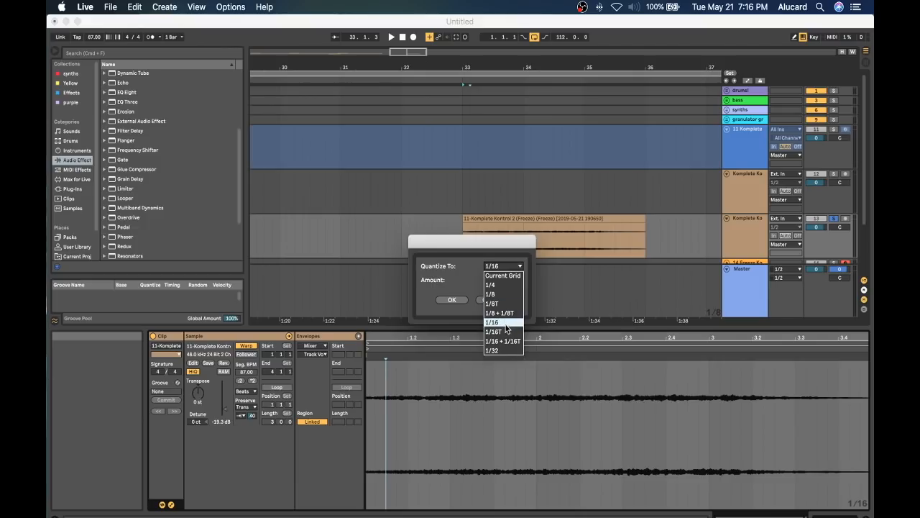
pyautogui.click(502, 351)
pyautogui.click(451, 299)
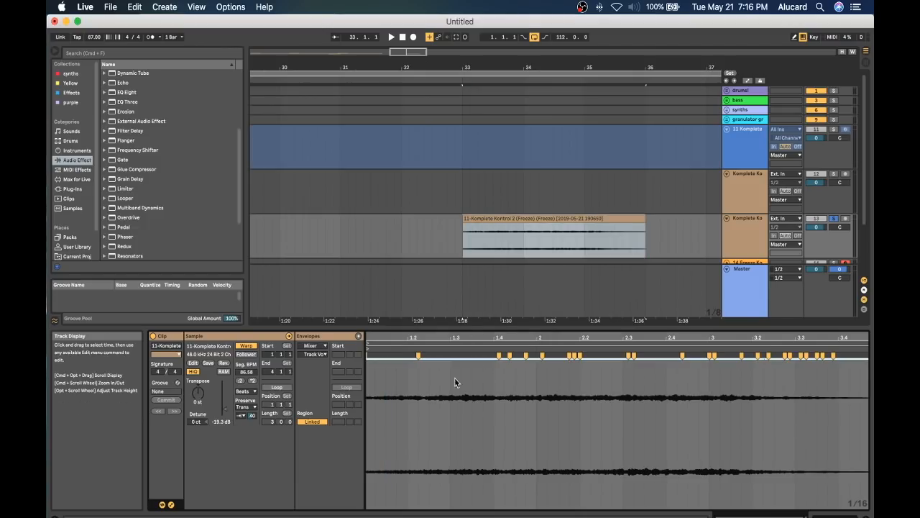
pyautogui.hscroll(-1, 412, 362)
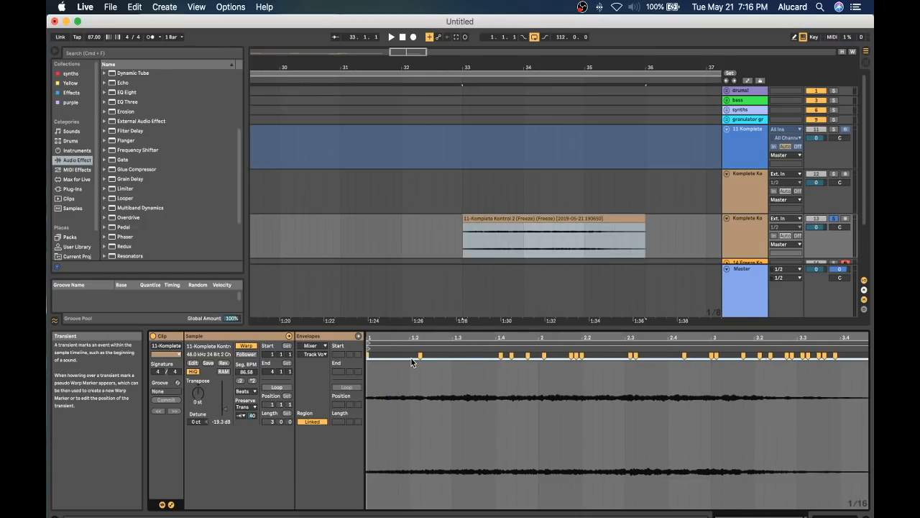
pyautogui.press('XF86MonBrightnessUp')
pyautogui.press('XF86MonBrightnessUp')
pyautogui.press('XF86MonBrightnessUp')
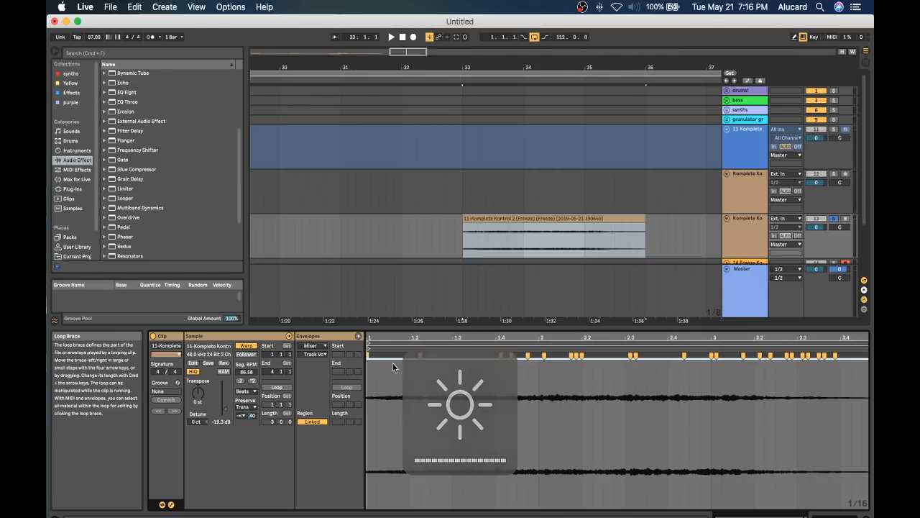
# Play the quantized clip, move its early warp markers to new rhythmic positions within the first bar, and replay it.
pyautogui.press('space')
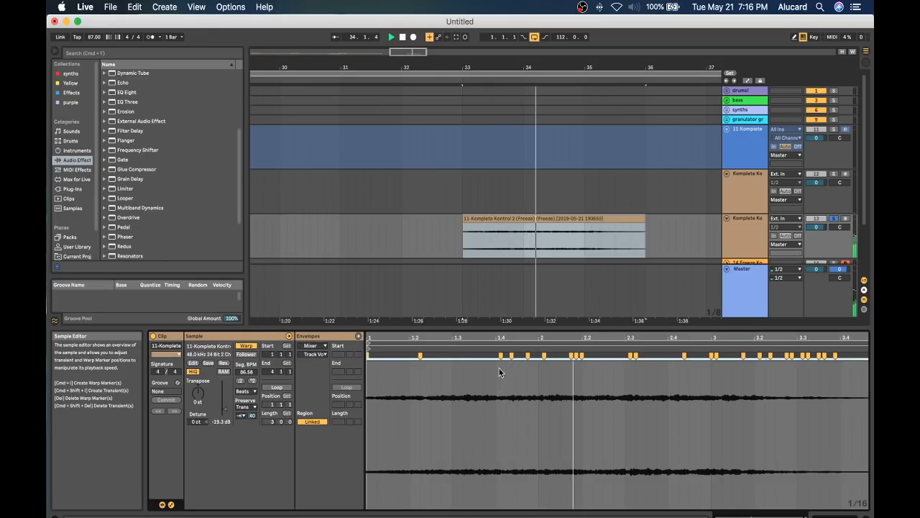
pyautogui.doubleClick(421, 355)
pyautogui.press('space')
pyautogui.moveTo(414, 356); pyautogui.dragTo(408, 356)
pyautogui.moveTo(501, 356); pyautogui.dragTo(448, 356)
pyautogui.moveTo(512, 356); pyautogui.dragTo(474, 356)
pyautogui.moveTo(528, 356); pyautogui.dragTo(495, 356)
pyautogui.moveTo(544, 356); pyautogui.dragTo(528, 356)
pyautogui.moveTo(572, 356); pyautogui.dragTo(538, 356)
pyautogui.press('space')
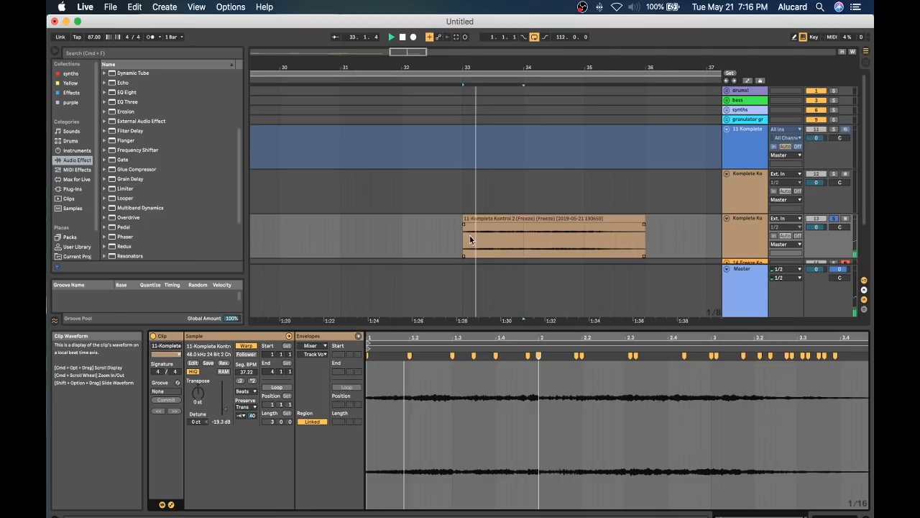
# Paste the clip's first bar four times in a row from bar 37 on track 13 and play the copies.
pyautogui.press('space')
pyautogui.hscroll(5, 525, 244)
pyautogui.click(512, 235)
pyautogui.press('super+v')
pyautogui.press('super+v')
pyautogui.press('super+v')
pyautogui.press('super+v')
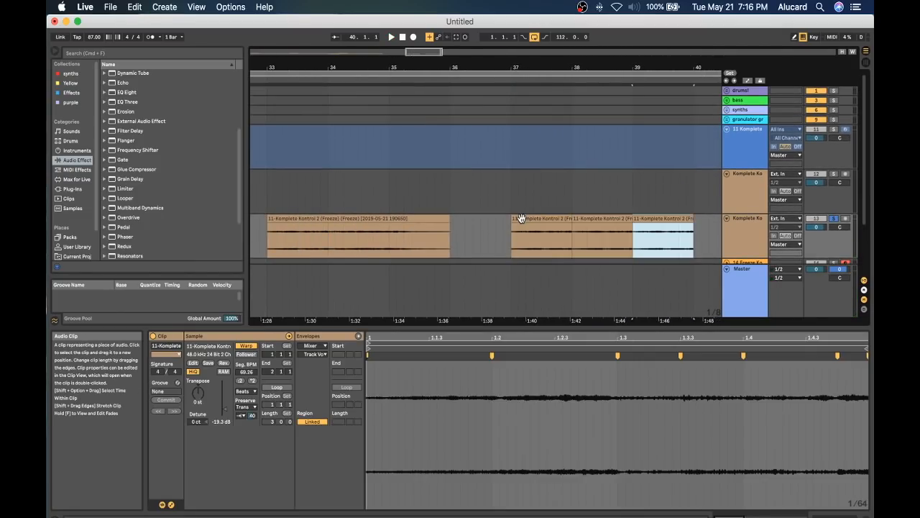
pyautogui.click(427, 218)
pyautogui.press('space')
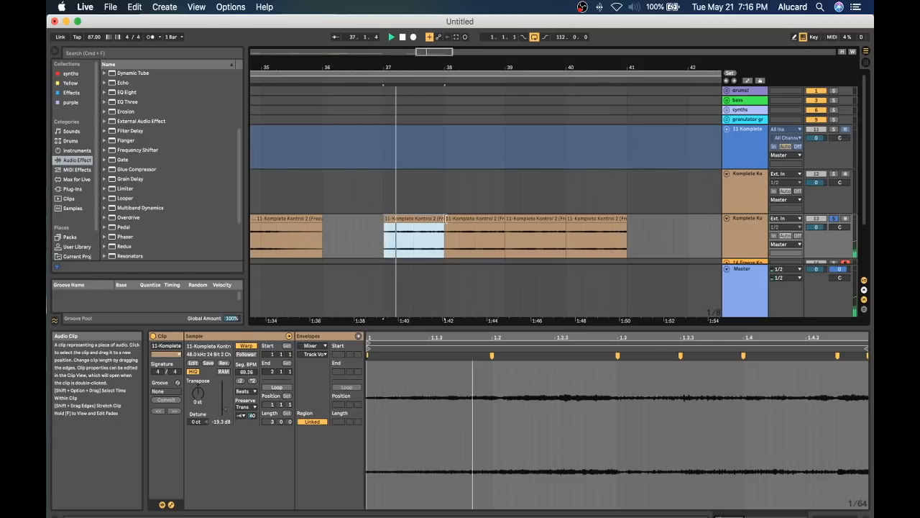
# Show track 13's device chain while auditioning the four pasted clips.
pyautogui.doubleClick(752, 240)
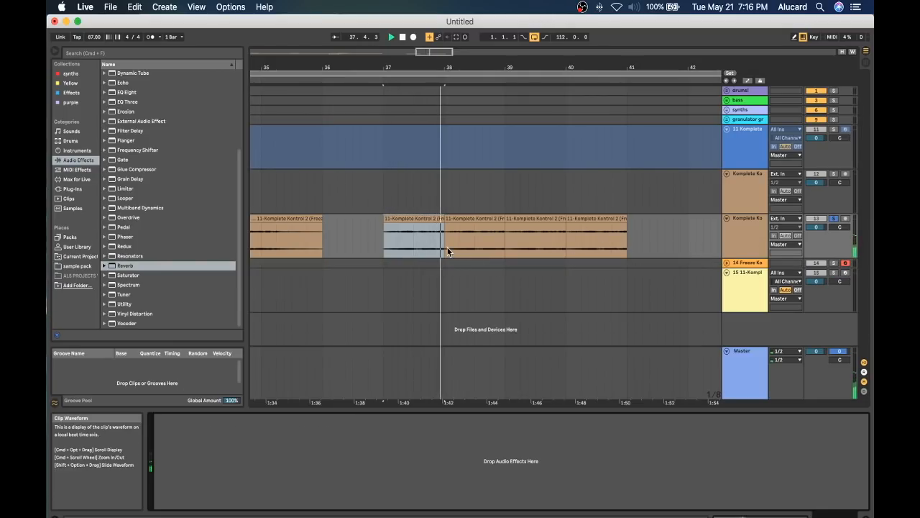
pyautogui.click(532, 228)
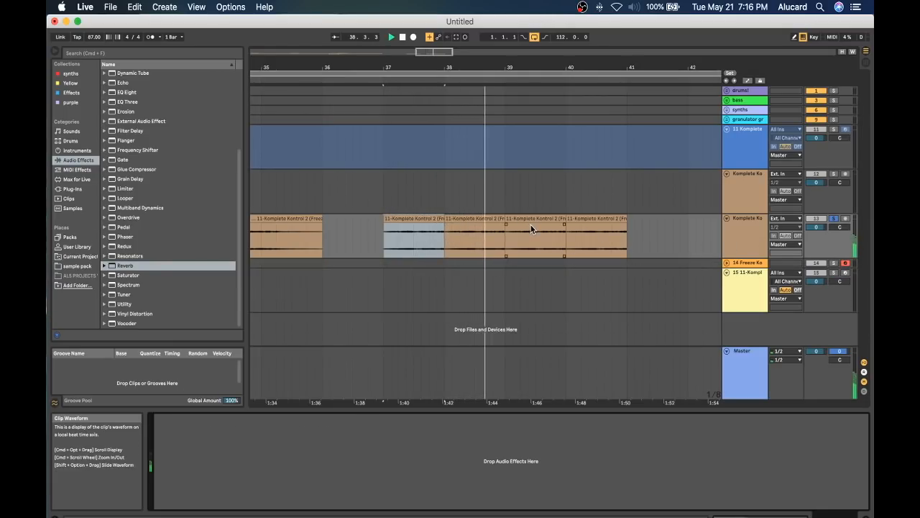
pyautogui.click(382, 241)
pyautogui.moveTo(383, 245); pyautogui.dragTo(636, 248)
pyautogui.doubleClick(729, 234)
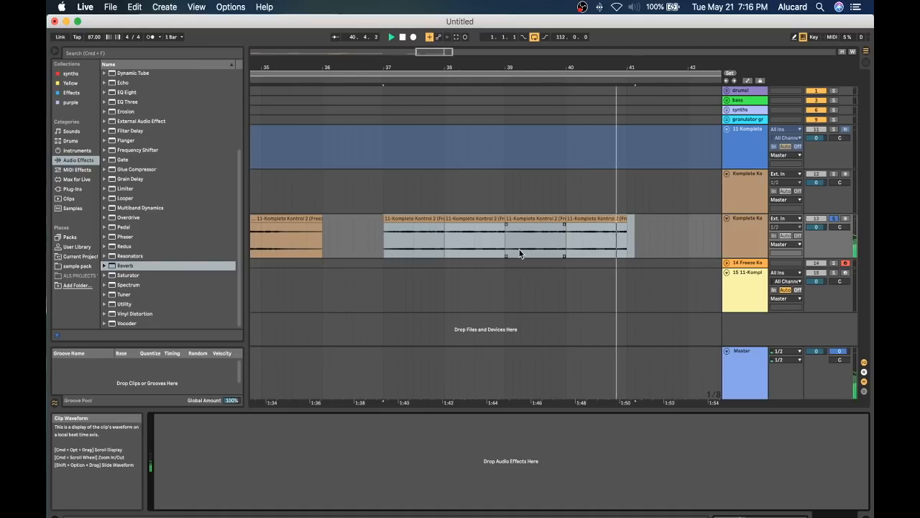
pyautogui.click(421, 218)
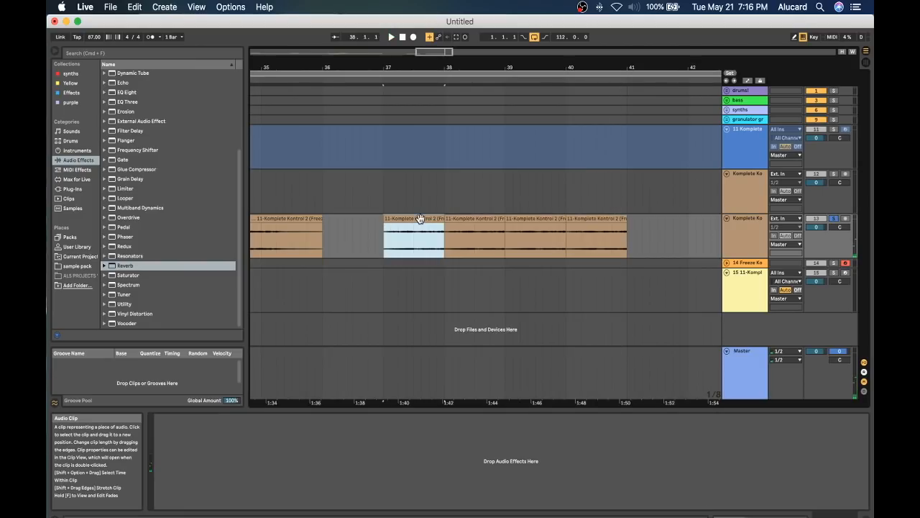
pyautogui.doubleClick(735, 239)
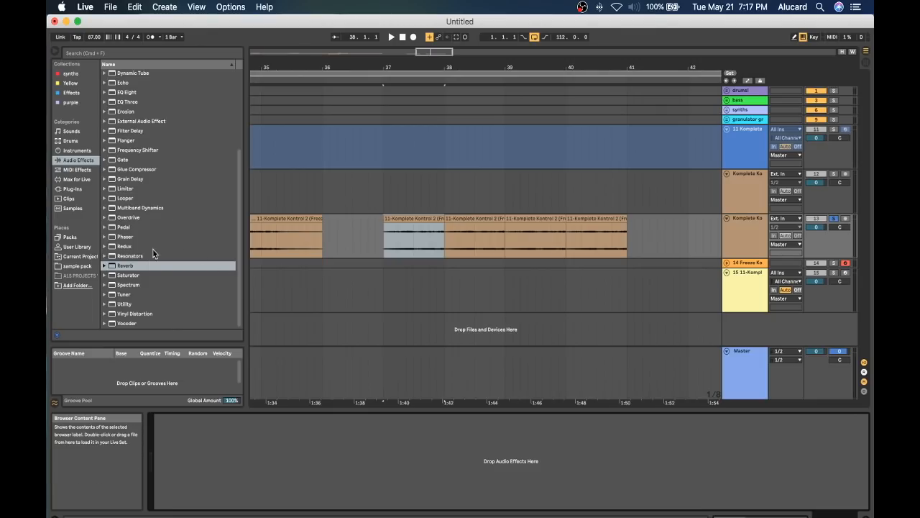
# Add the OTT preset from the Effects collection to track 13, set its Amount to 52%, and play the clips.
pyautogui.click(68, 93)
pyautogui.click(120, 74)
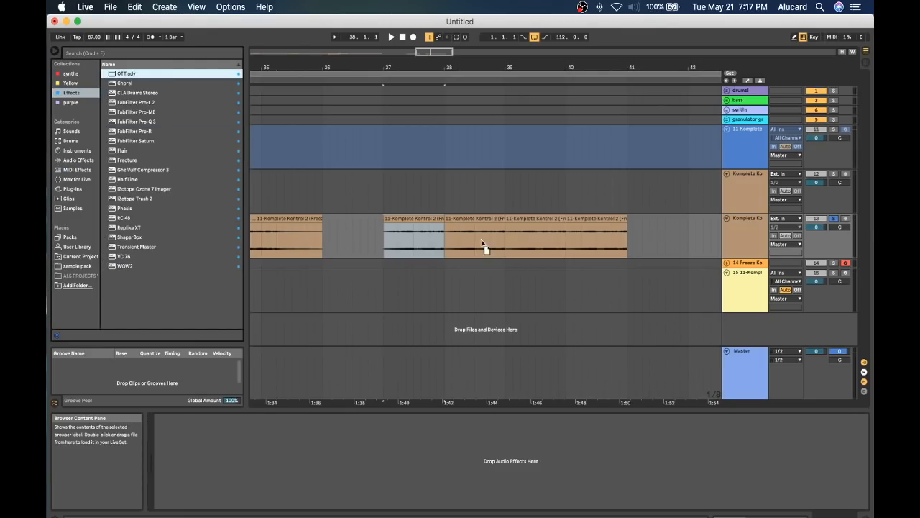
pyautogui.moveTo(481, 244); pyautogui.dragTo(481, 248)
pyautogui.press('space')
pyautogui.moveTo(368, 497); pyautogui.dragTo(367, 476)
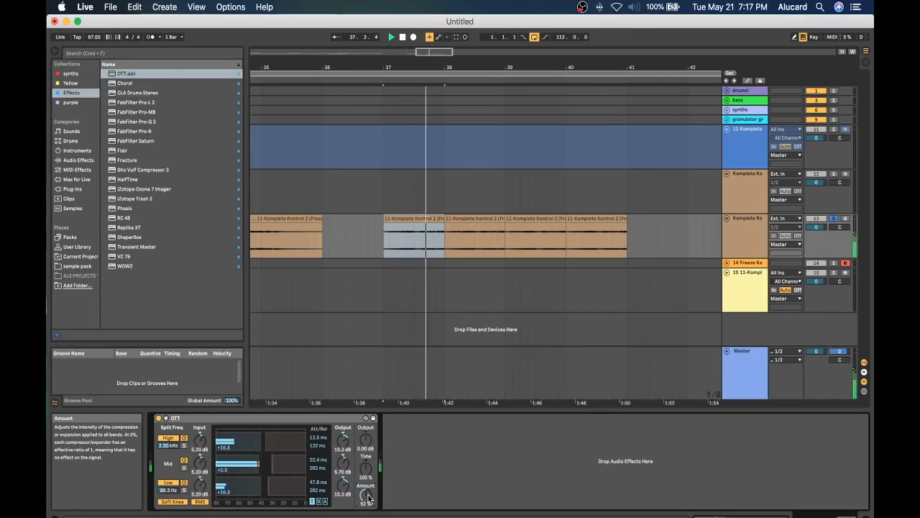
# Add a Saturator before OTT on track 13.
pyautogui.click(74, 190)
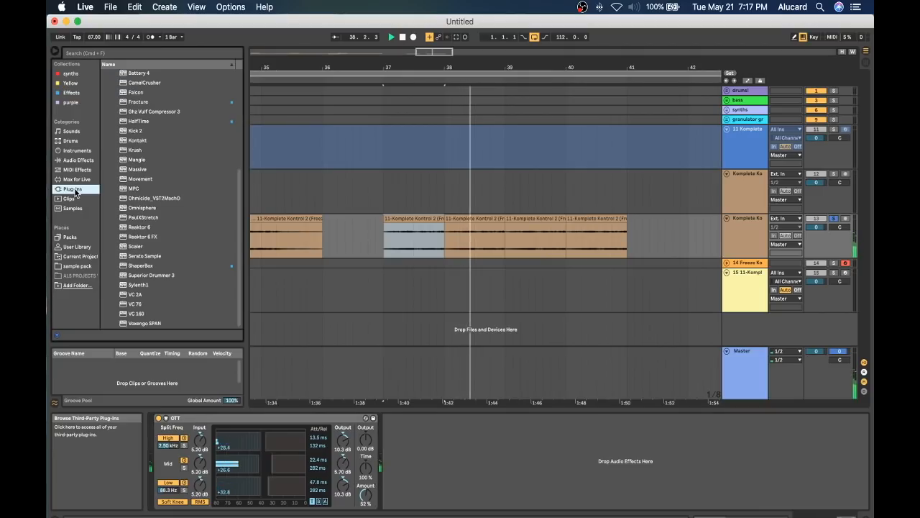
pyautogui.click(67, 161)
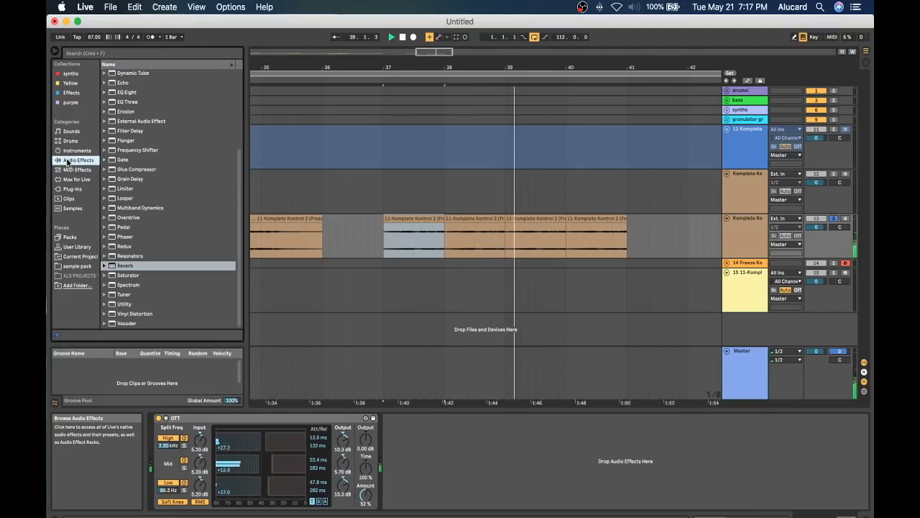
pyautogui.doubleClick(126, 275)
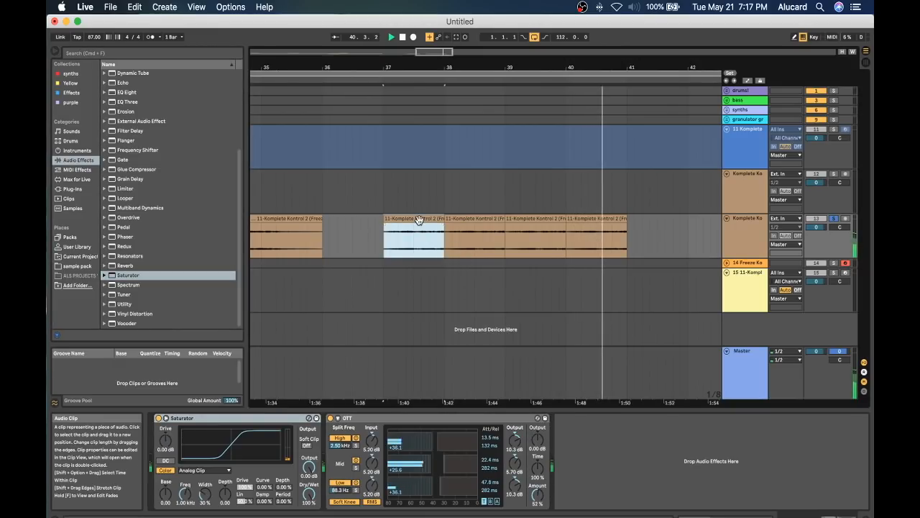
# Select the four pasted clips and loop the arrangement from bar 37 to bar 41.
pyautogui.keyDown('shift'); pyautogui.click(600, 220); pyautogui.keyUp('shift')
pyautogui.press('super+l')
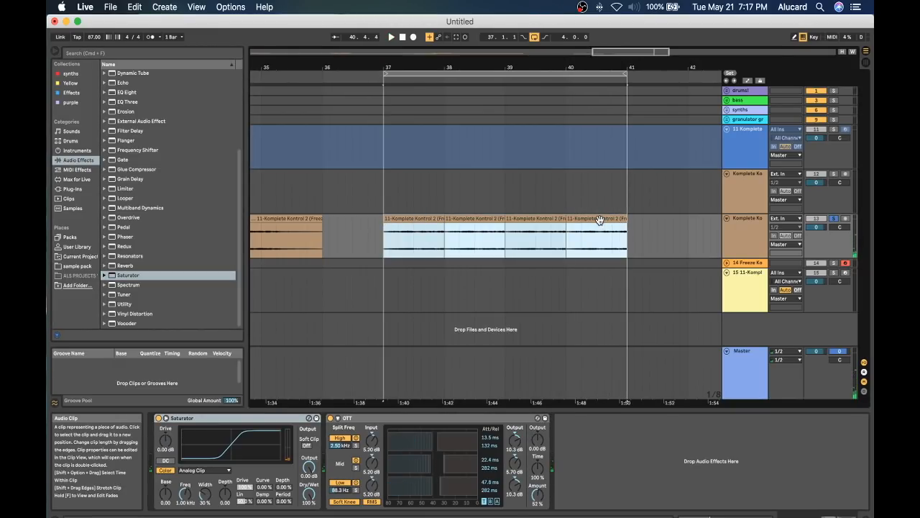
pyautogui.hscroll(1, 522, 249)
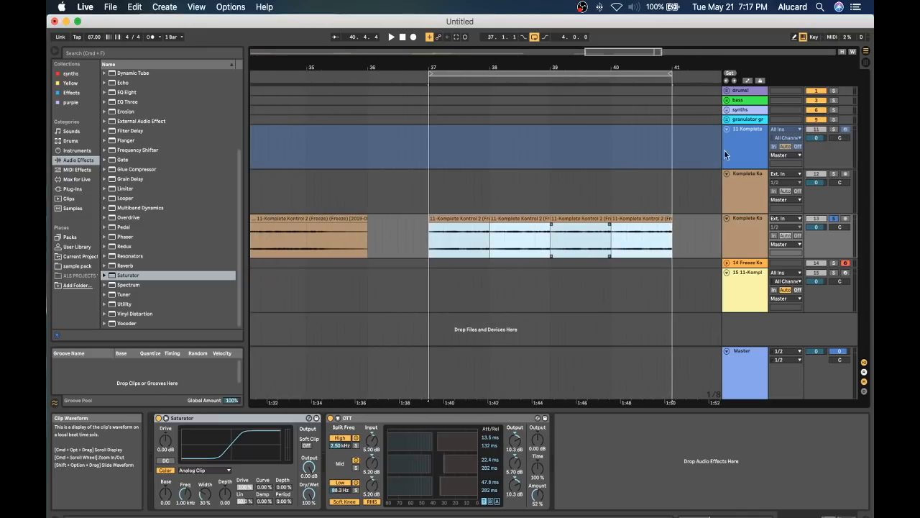
# Set the Saturator to Soft Sine with Soft Clip on and Dry/Wet at 67.5% while playing the loop.
pyautogui.click(181, 471)
pyautogui.click(189, 485)
pyautogui.press('space')
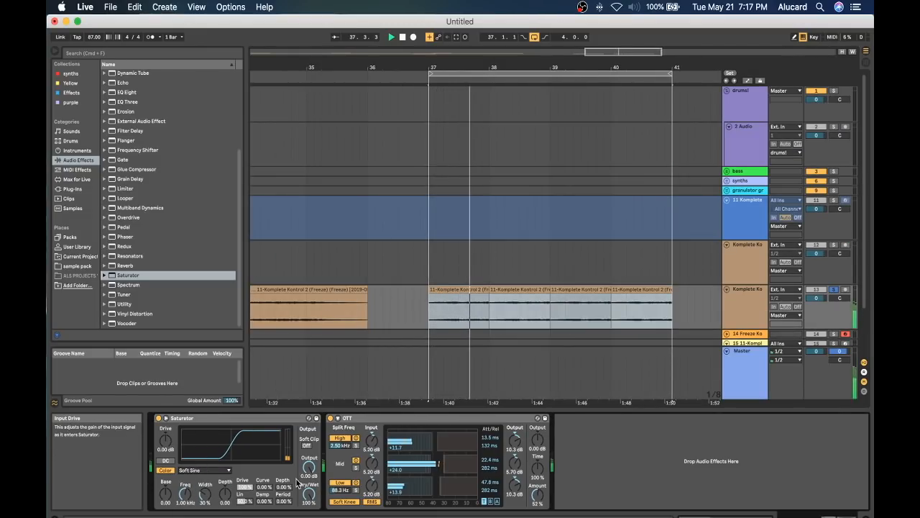
pyautogui.click(306, 445)
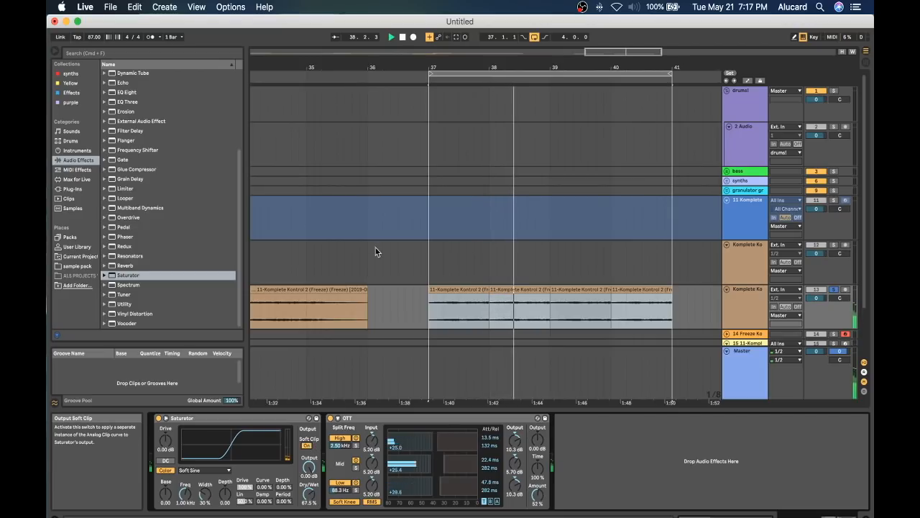
pyautogui.scroll(4, 131, 181)
pyautogui.click(73, 188)
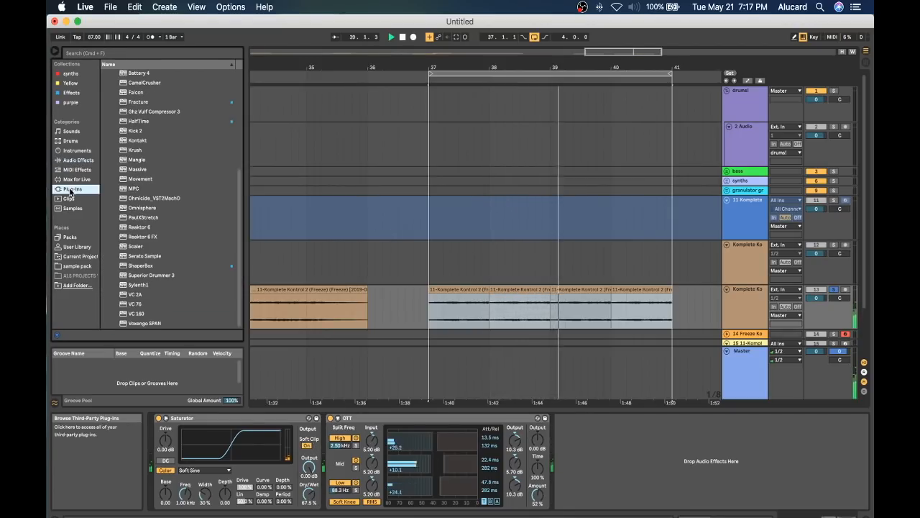
pyautogui.scroll(3, 142, 172)
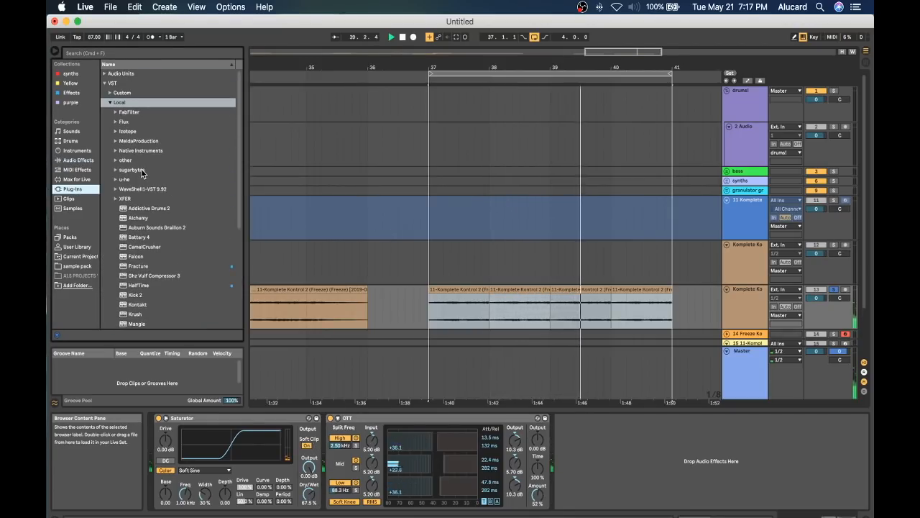
pyautogui.click(73, 209)
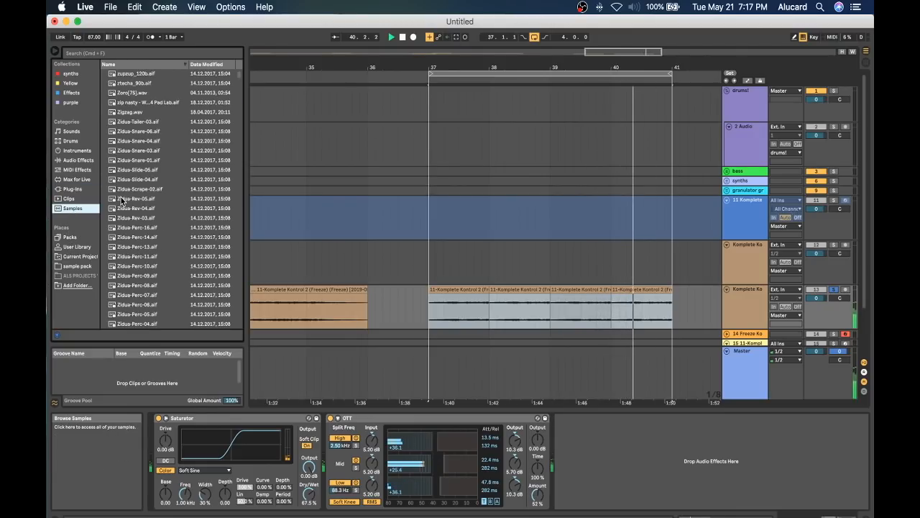
pyautogui.click(79, 265)
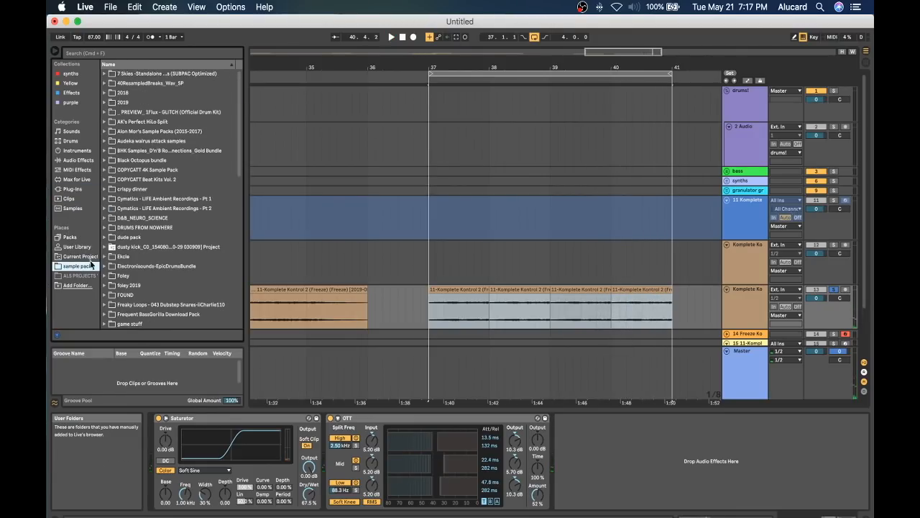
pyautogui.scroll(-5, 177, 169)
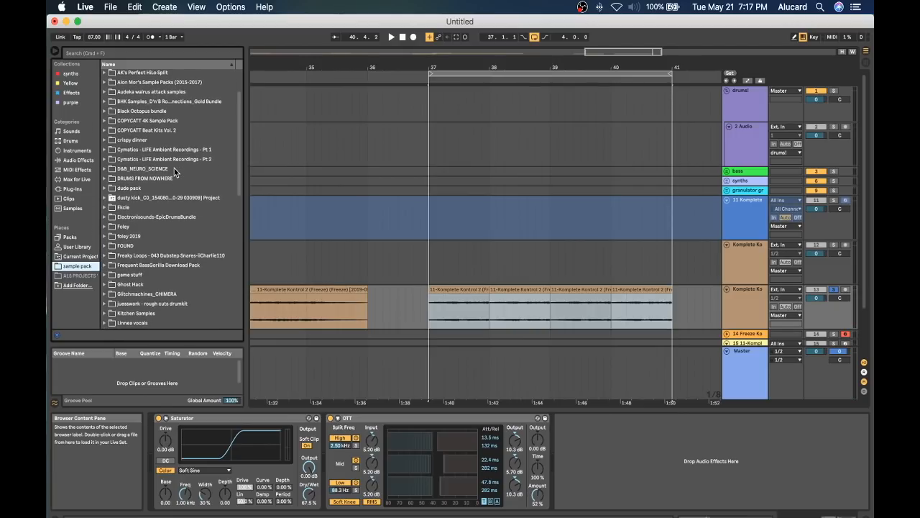
pyautogui.click(105, 207)
pyautogui.scroll(15, 133, 202)
pyautogui.click(138, 170)
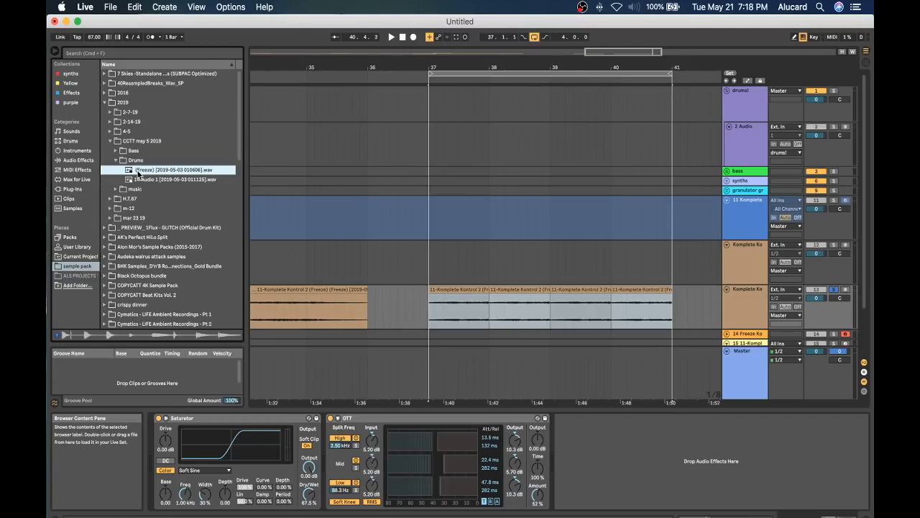
pyautogui.moveTo(140, 175); pyautogui.dragTo(676, 153)
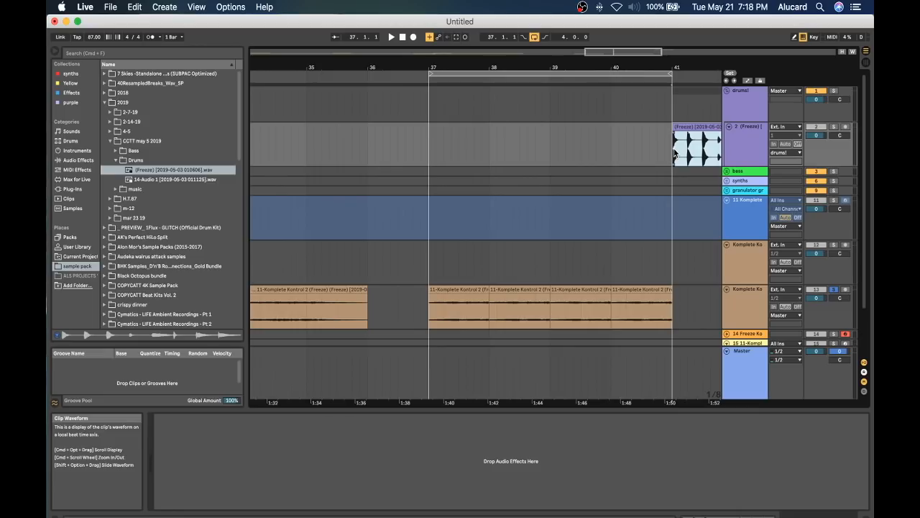
# Isolate the drum sample's first hit as a kick at bar 37, with another hit on track 3 at 37.2, and audition them.
pyautogui.press('XF86AudioRaiseVolume')
pyautogui.hscroll(3, 675, 152)
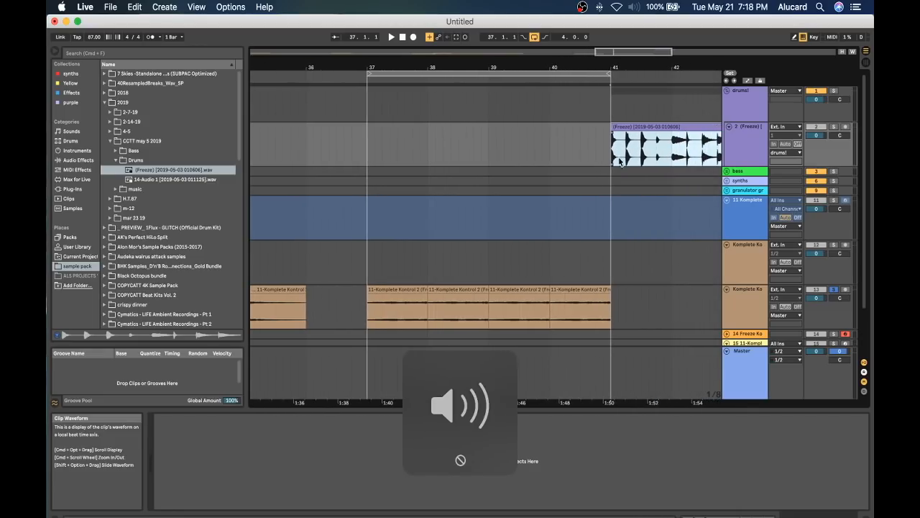
pyautogui.moveTo(609, 154); pyautogui.dragTo(626, 159)
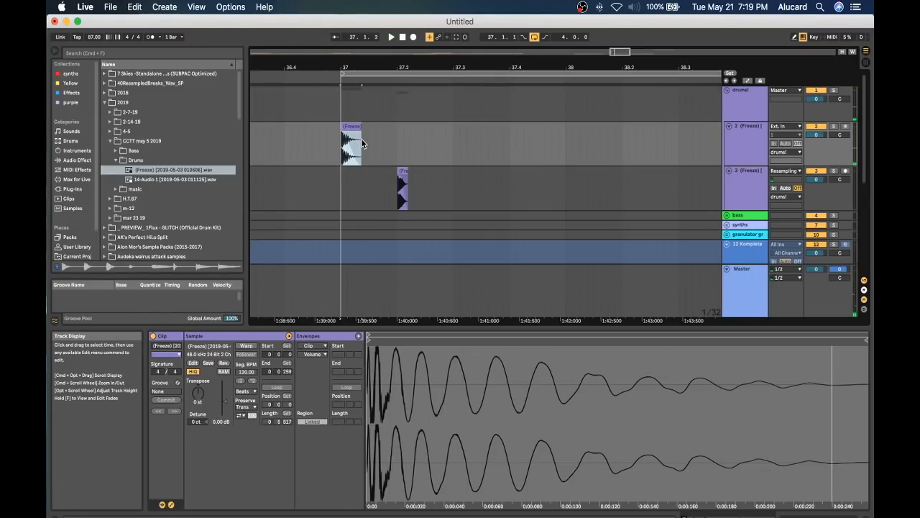
pyautogui.press('space')
pyautogui.press('space')
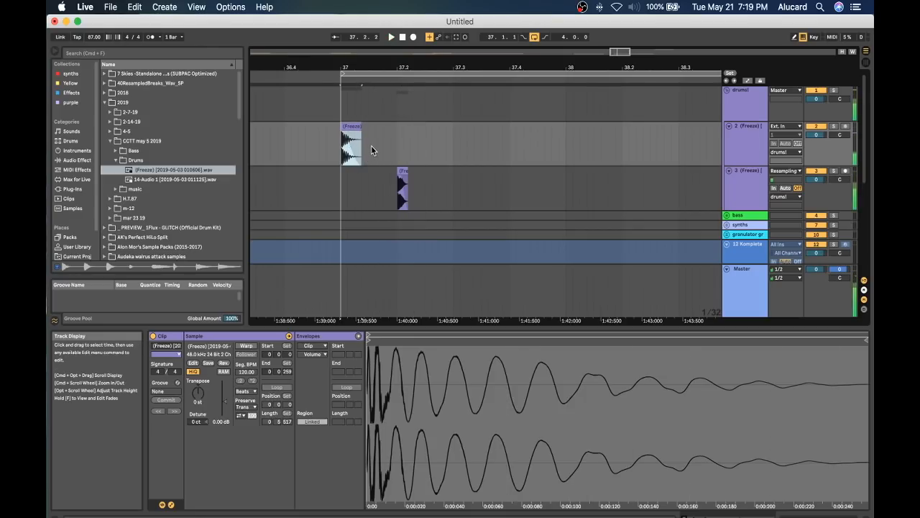
# Set the track 3 drum hit's gain to -3.72 dB and its transposition to 11 st while playing it.
pyautogui.click(401, 171)
pyautogui.moveTo(227, 407); pyautogui.dragTo(228, 417)
pyautogui.press('space')
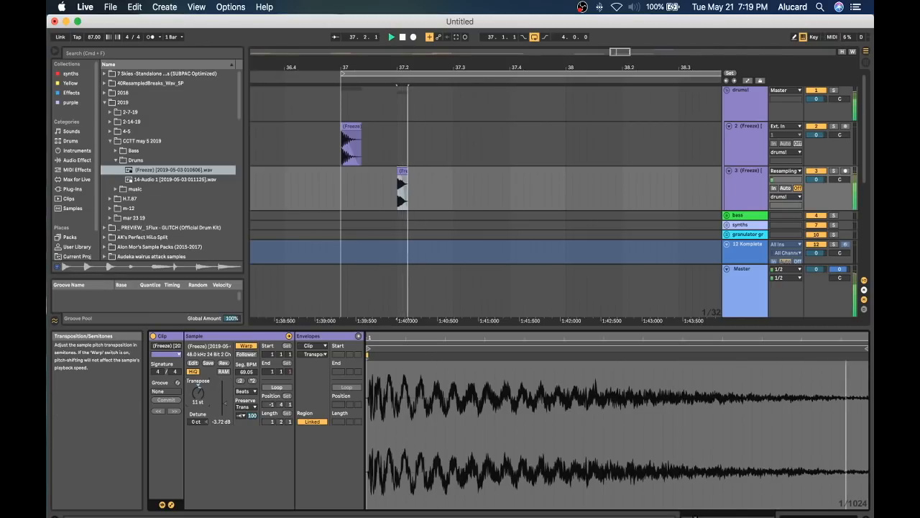
pyautogui.press('space')
# Duplicate the kick clip to the sixteenth note just before the 37.2 hit and audition the pattern from bar 37.
pyautogui.moveTo(356, 127); pyautogui.dragTo(395, 127)
pyautogui.click(353, 127)
pyautogui.press('space')
pyautogui.press('space')
pyautogui.click(353, 127)
pyautogui.press('space')
pyautogui.press('space')
pyautogui.moveTo(400, 66); pyautogui.dragTo(400, 86)
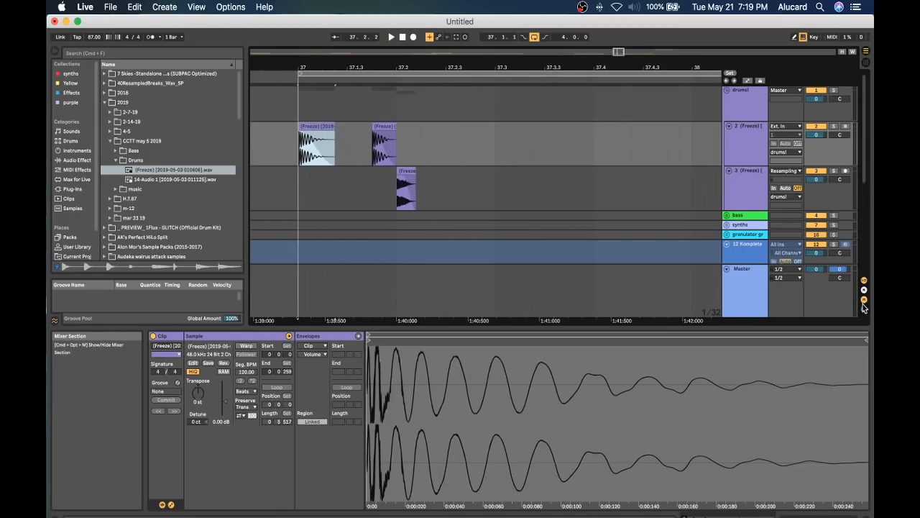
# Show the track delay section, set track 3's delay to 12 ms, and audition the drum pattern from bar 37.
pyautogui.click(865, 310)
pyautogui.moveTo(834, 171); pyautogui.dragTo(834, 162)
pyautogui.press('space')
pyautogui.click(306, 120)
pyautogui.click(307, 126)
pyautogui.press('space')
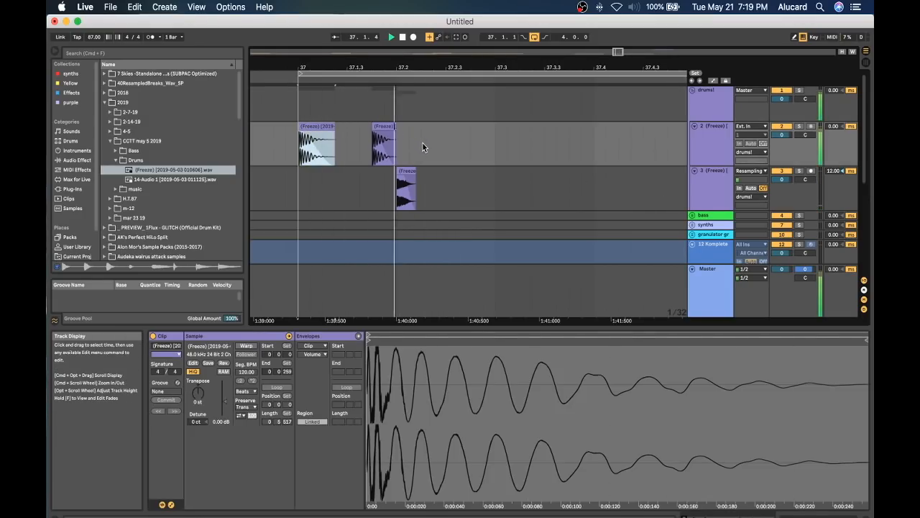
# Audition the drum hits, then repeat the kick and track 3 hits at 37.3.3 and 37.4 and extend the pattern to bar 39.
pyautogui.click(380, 126)
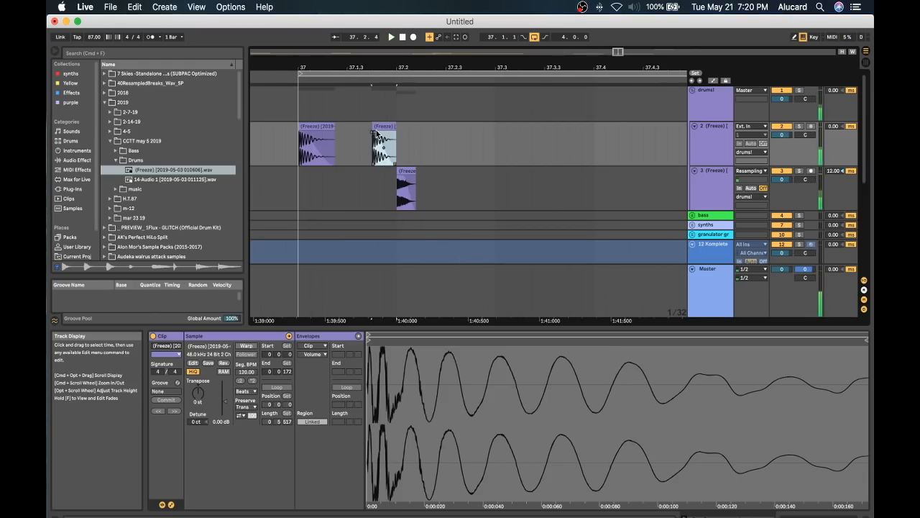
pyautogui.press('space')
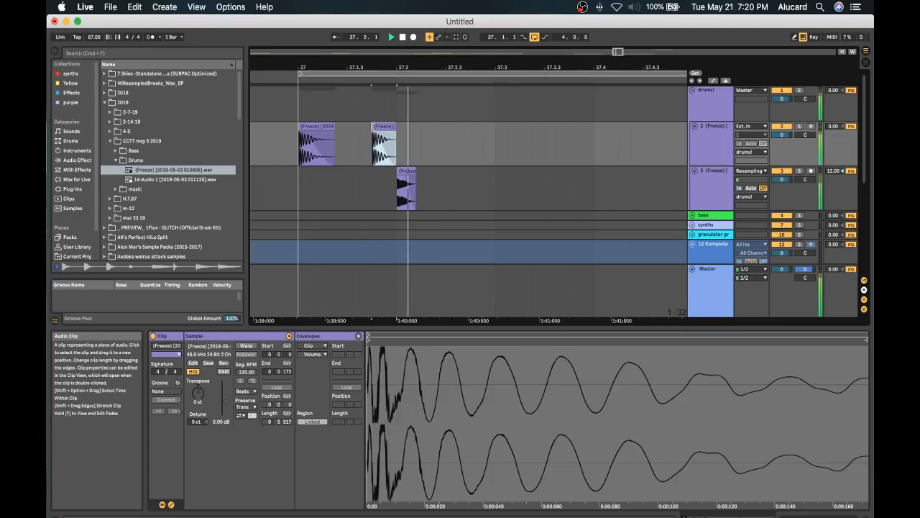
pyautogui.press('space')
pyautogui.click(307, 127)
pyautogui.press('space')
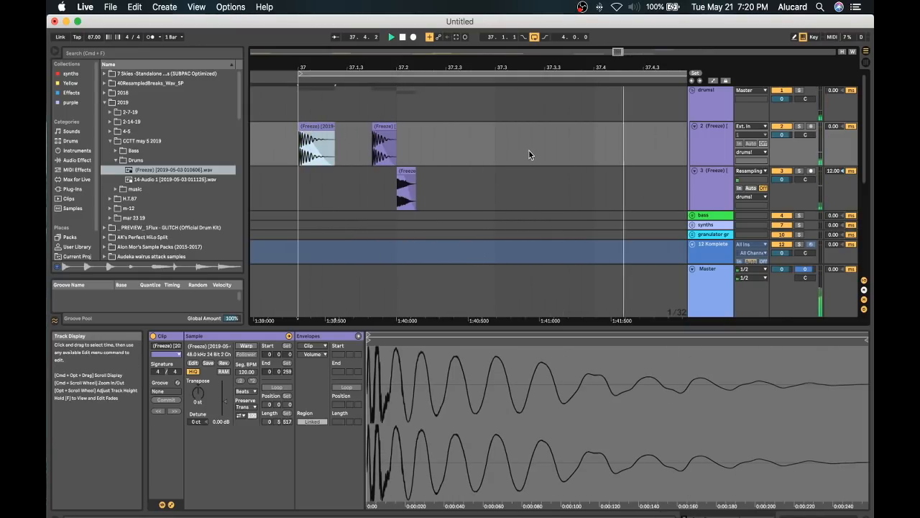
pyautogui.press('space')
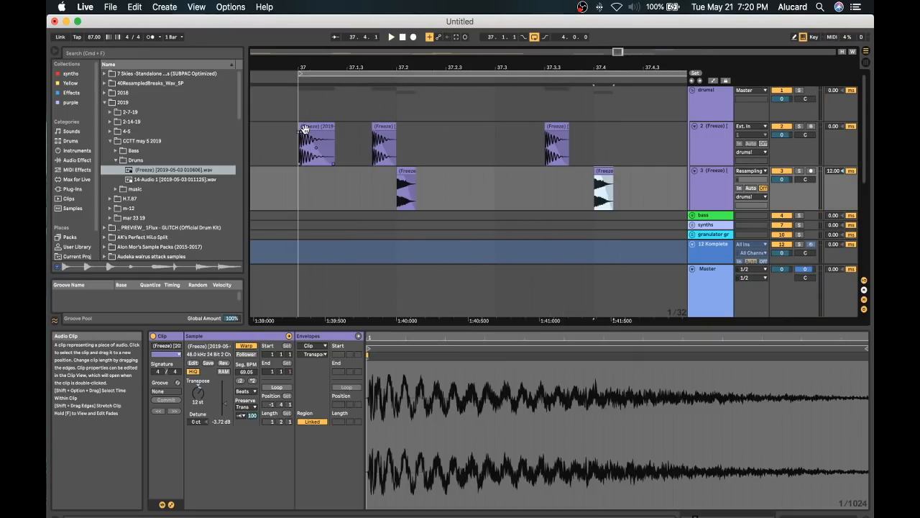
pyautogui.click(307, 127)
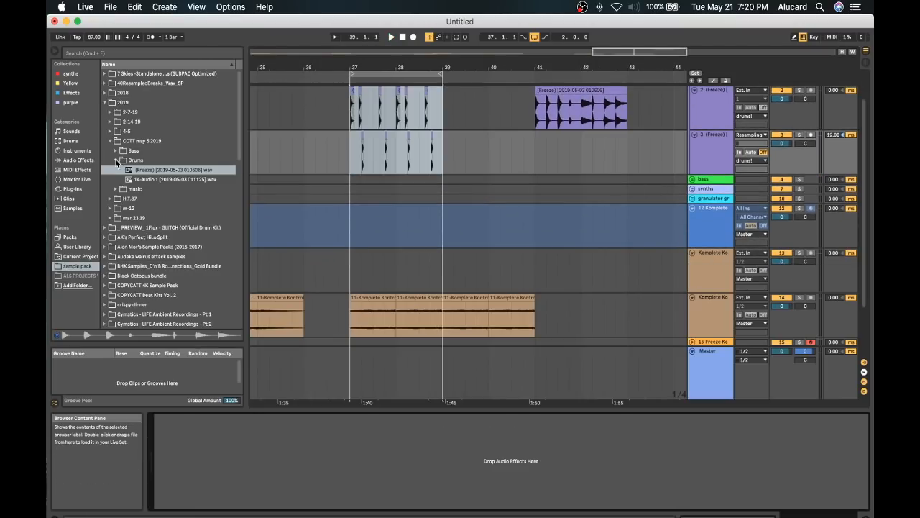
pyautogui.click(159, 179)
pyautogui.click(703, 148)
pyautogui.press('super+t')
pyautogui.moveTo(160, 179); pyautogui.dragTo(489, 198)
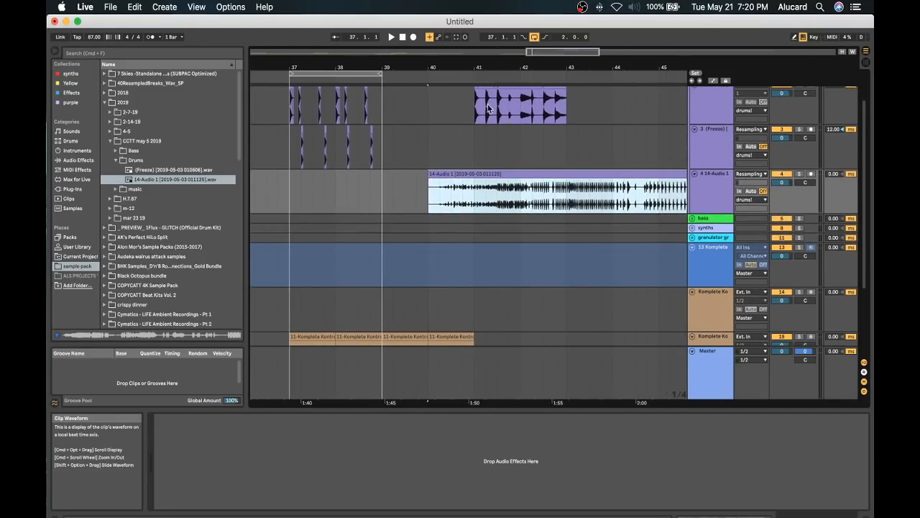
# Audition the 14-Audio 1 clip from 40.4 and copy a one-beat slice from there to bar 37 on track 4.
pyautogui.scroll(5, 471, 198)
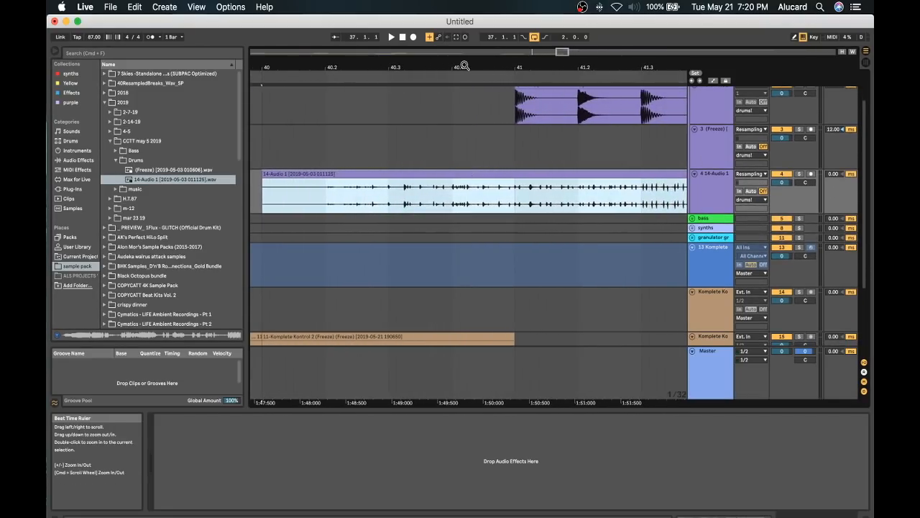
pyautogui.click(453, 198)
pyautogui.press('space')
pyautogui.press('space')
pyautogui.moveTo(453, 198); pyautogui.dragTo(510, 196)
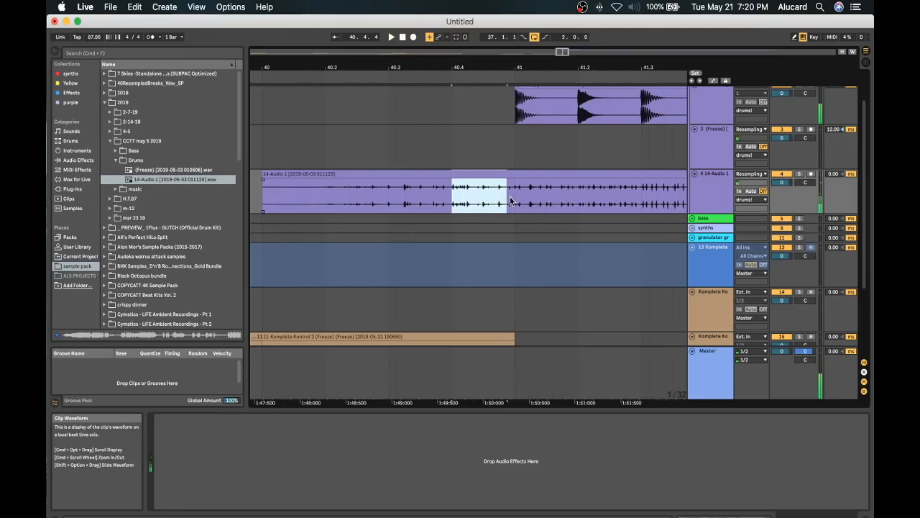
pyautogui.hscroll(-10, 513, 199)
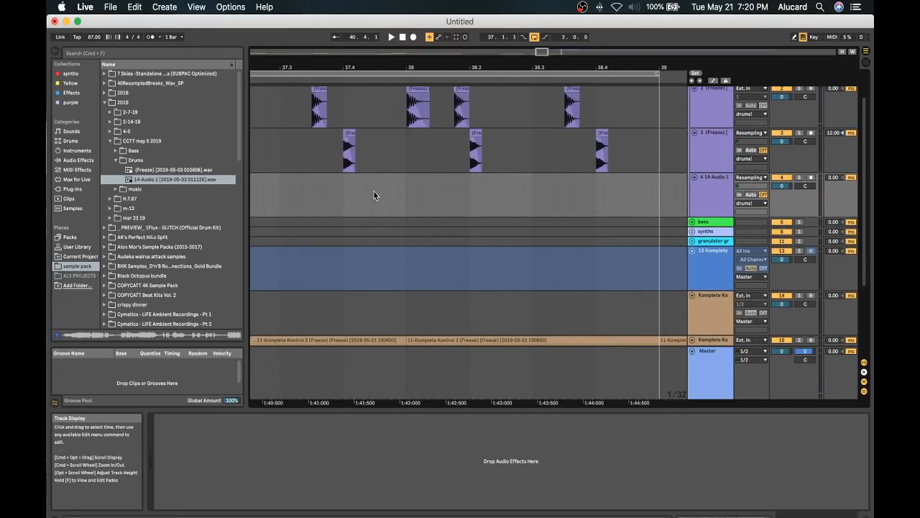
pyautogui.hscroll(-2, 351, 181)
pyautogui.click(338, 182)
pyautogui.press('super+v')
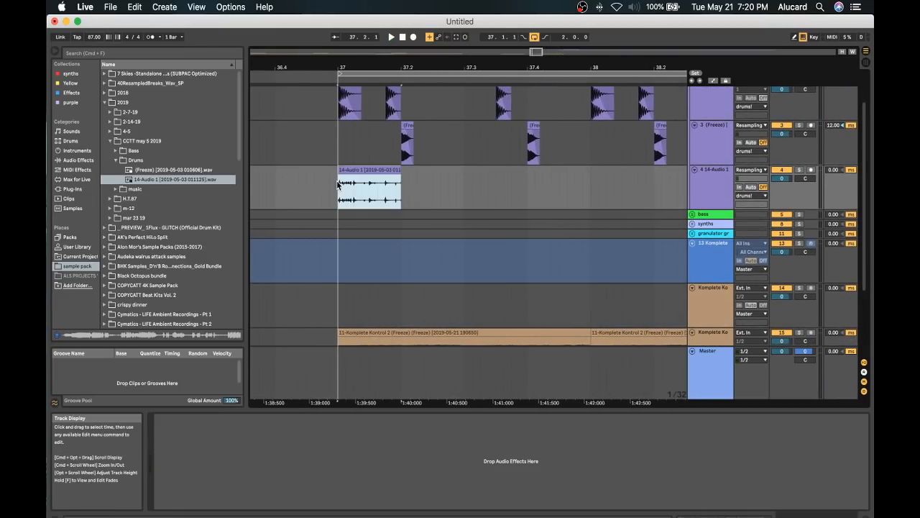
# Duplicate the slice to 37.2, enable Warp and Loop on the copy, move its start marker to 2.1.2, and audition it.
pyautogui.press('super+d')
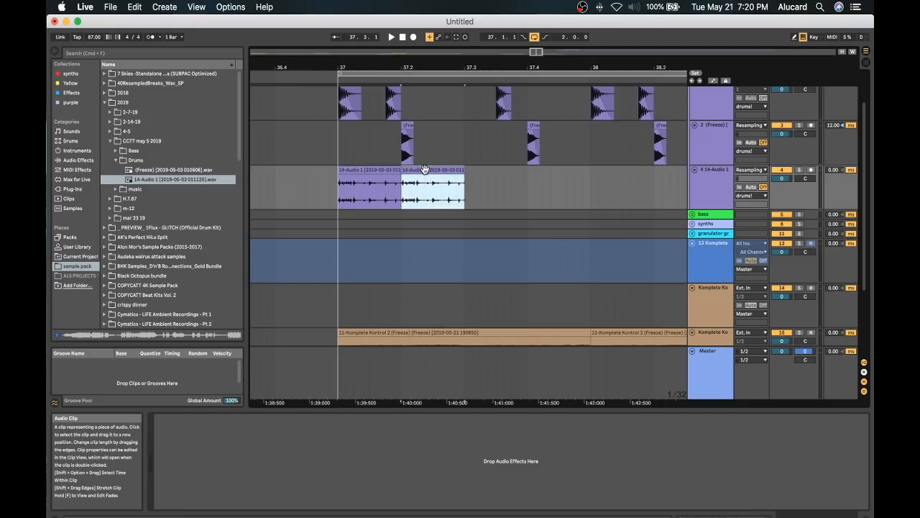
pyautogui.doubleClick(425, 169)
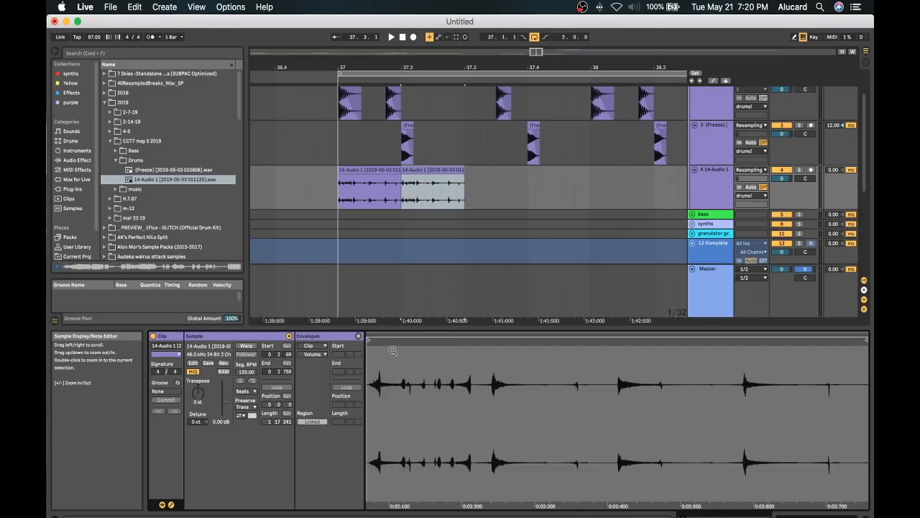
pyautogui.click(246, 346)
pyautogui.moveTo(454, 337); pyautogui.dragTo(454, 302)
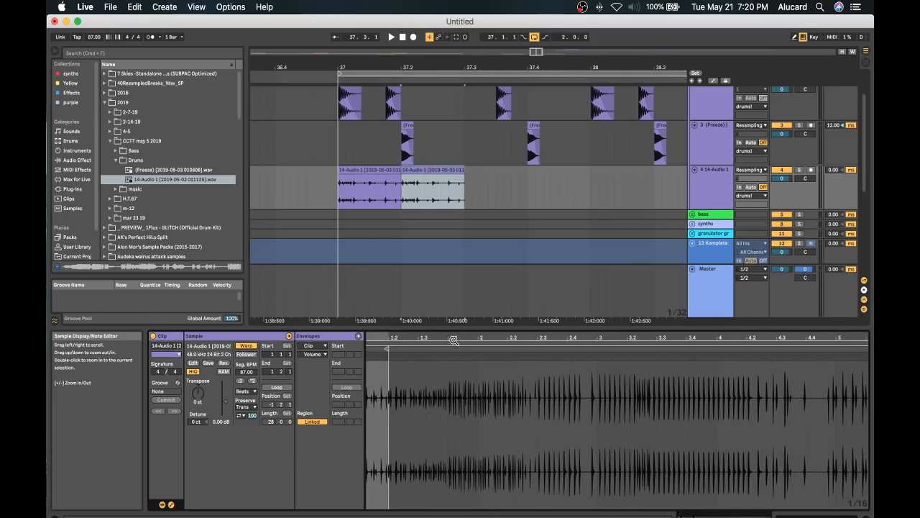
pyautogui.click(288, 384)
pyautogui.moveTo(390, 353)
pyautogui.mouseDown()
pyautogui.moveTo(404, 352)
pyautogui.moveTo(389, 352)
pyautogui.mouseUp()
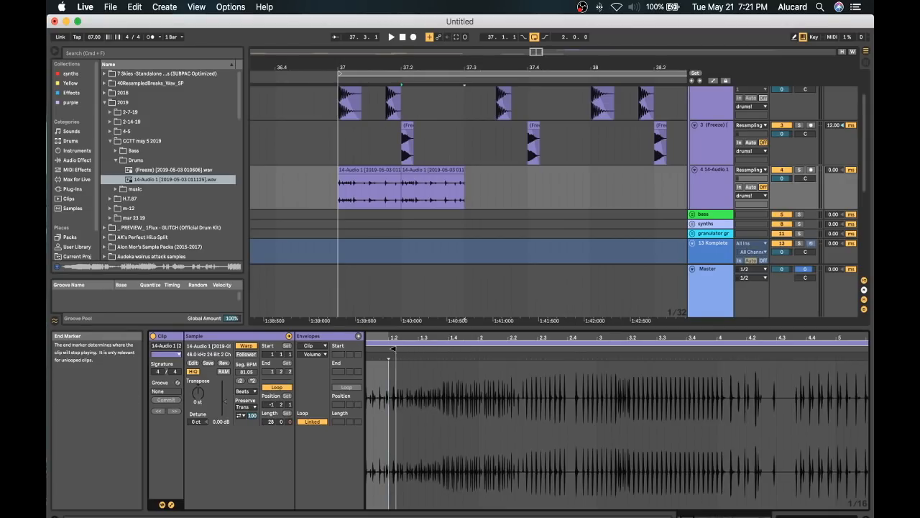
pyautogui.hscroll(-5, 392, 352)
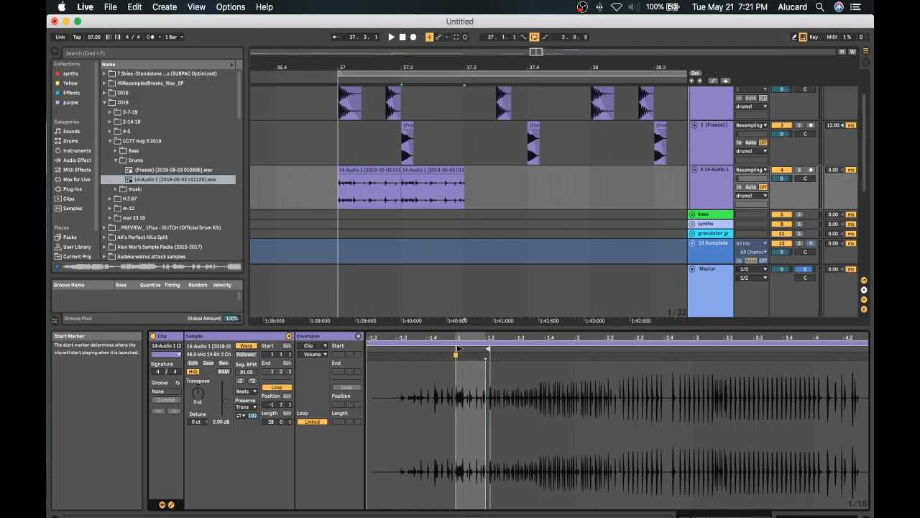
pyautogui.moveTo(458, 348); pyautogui.dragTo(582, 353)
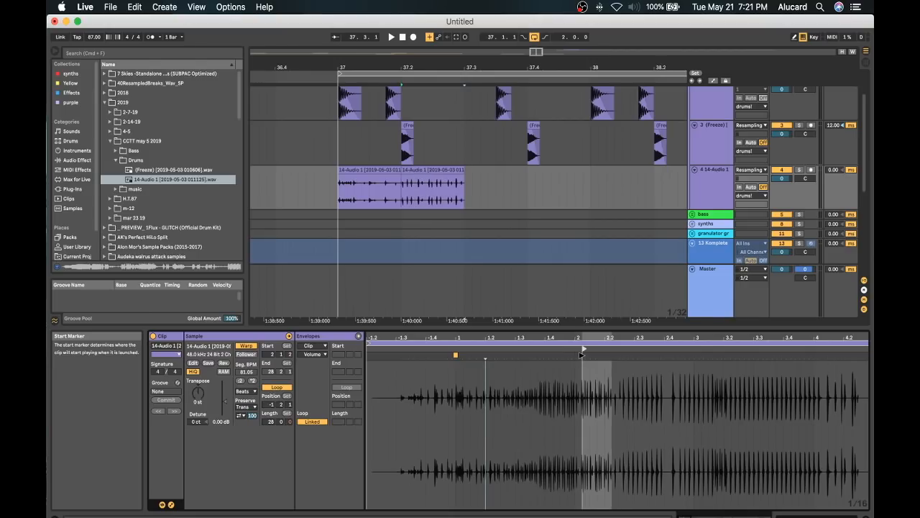
pyautogui.press('space')
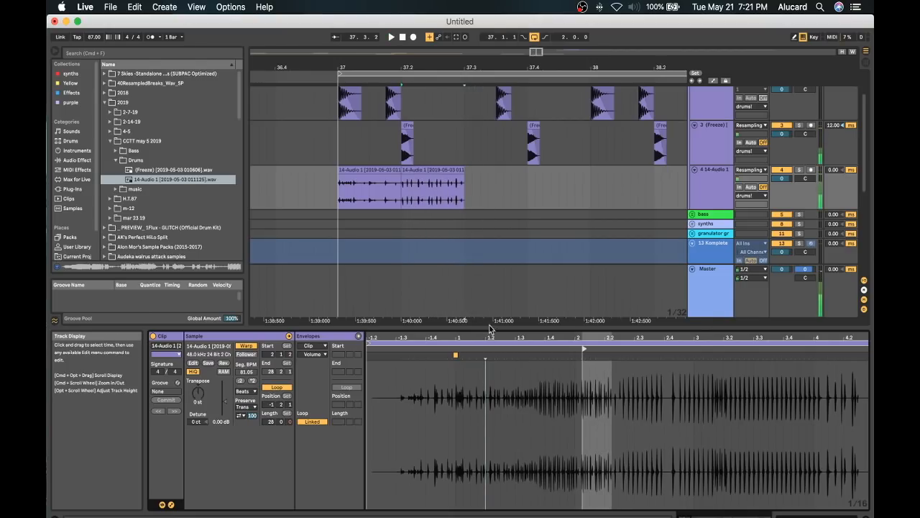
pyautogui.press('space')
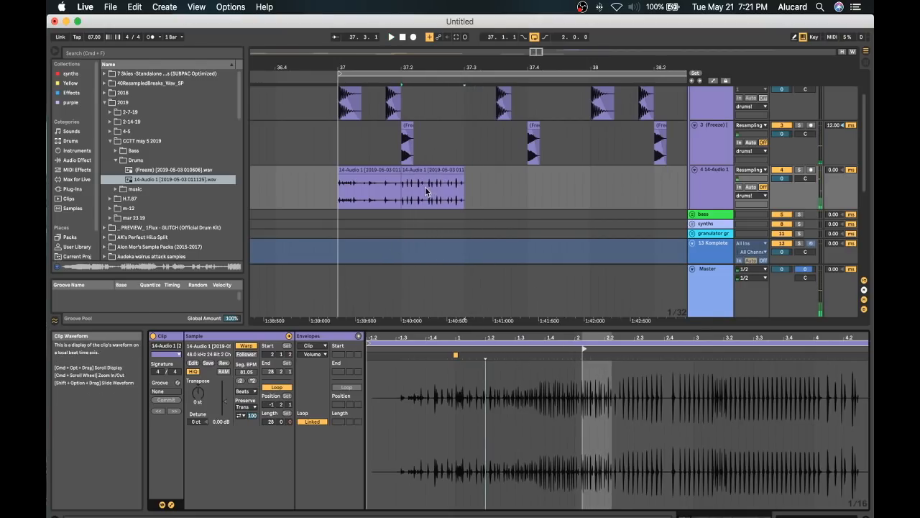
# Quantize the second slice's audio to 1/16 at 100%.
pyautogui.rightClick(596, 419)
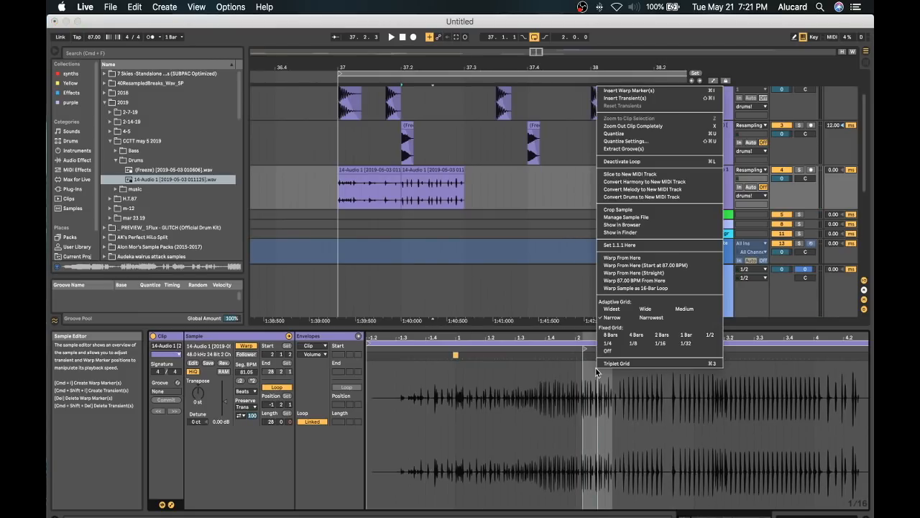
pyautogui.click(627, 141)
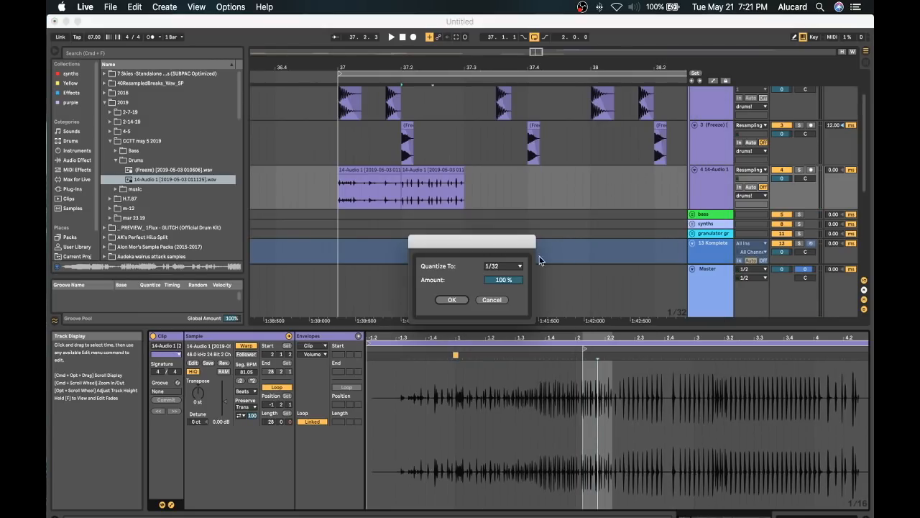
pyautogui.click(496, 266)
pyautogui.click(494, 323)
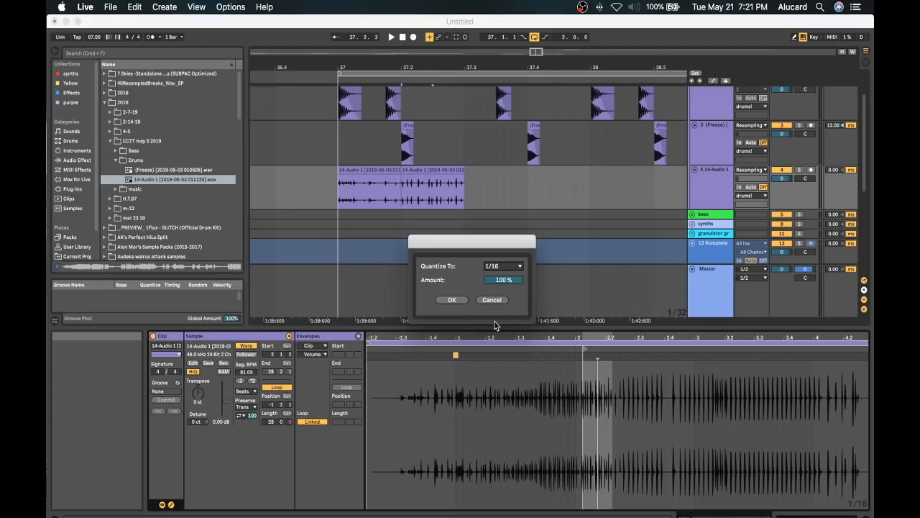
pyautogui.click(451, 299)
# Set the second slice's Beats warp to preserve 1/16 with a transient envelope of 14 and audition from bar 37.
pyautogui.click(245, 406)
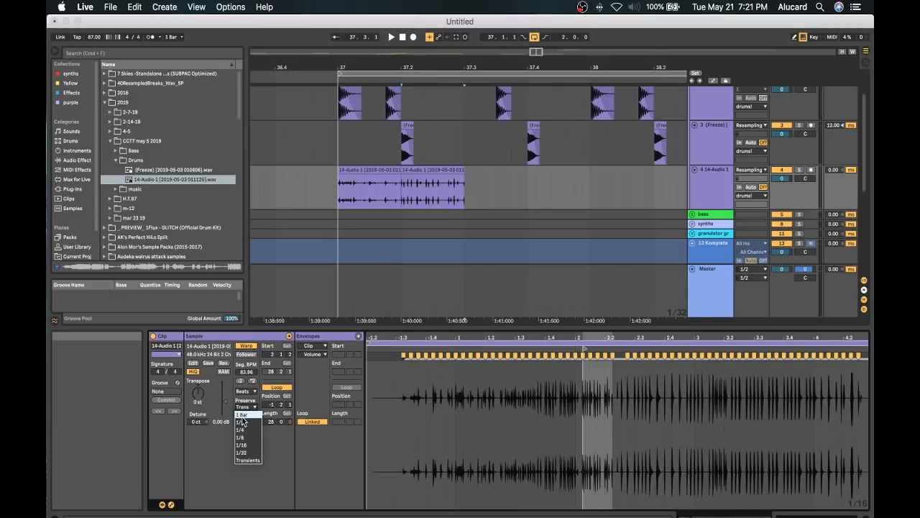
pyautogui.click(236, 405)
pyautogui.click(243, 407)
pyautogui.click(241, 450)
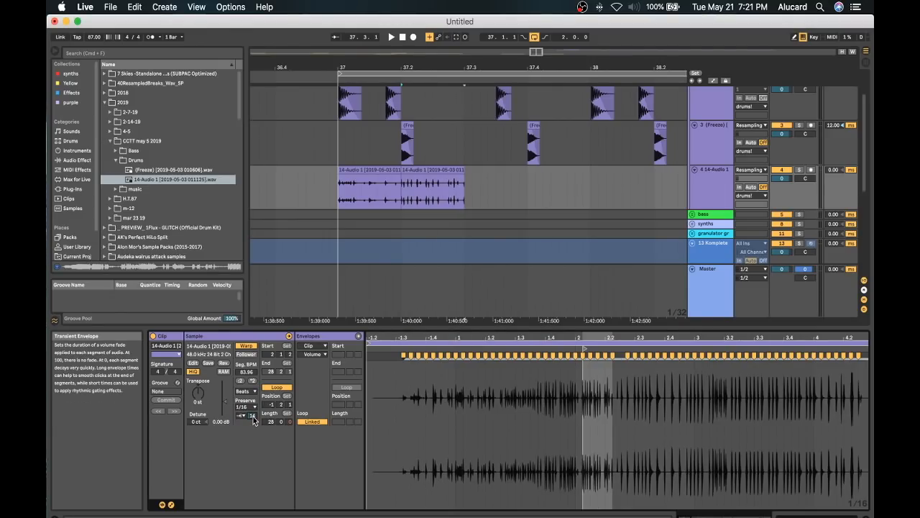
pyautogui.click(386, 170)
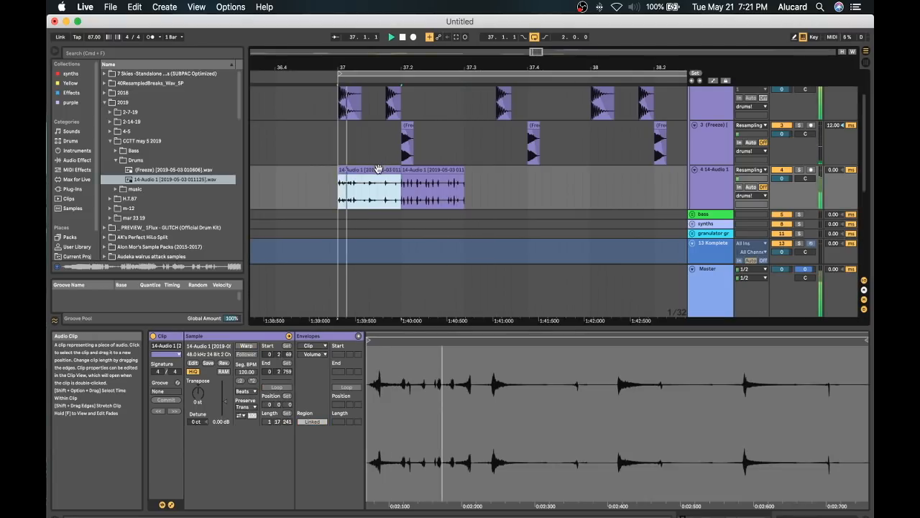
pyautogui.press('space')
# Duplicate the warped slice to 37.3, move the copy's start marker to about 2.3, and audition it.
pyautogui.click(462, 184)
pyautogui.hscroll(2, 462, 185)
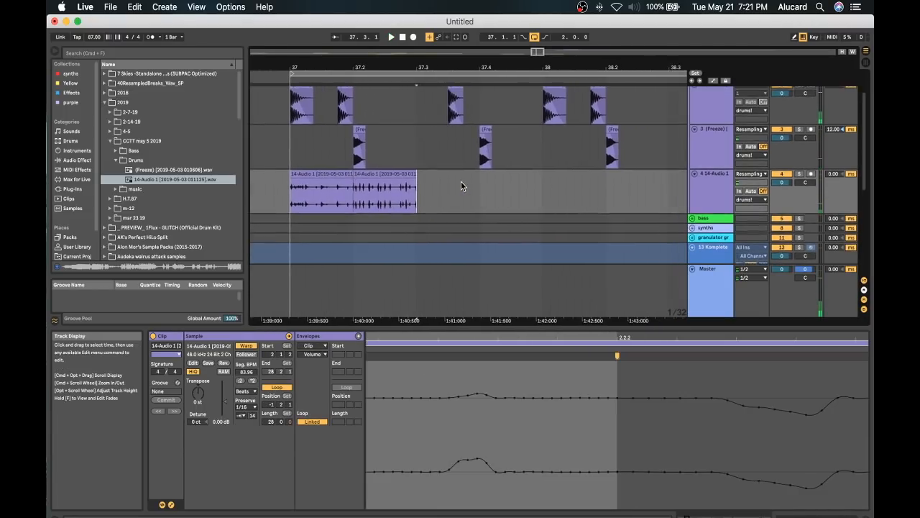
pyautogui.click(388, 167)
pyautogui.press('super+d')
pyautogui.hscroll(2, 410, 176)
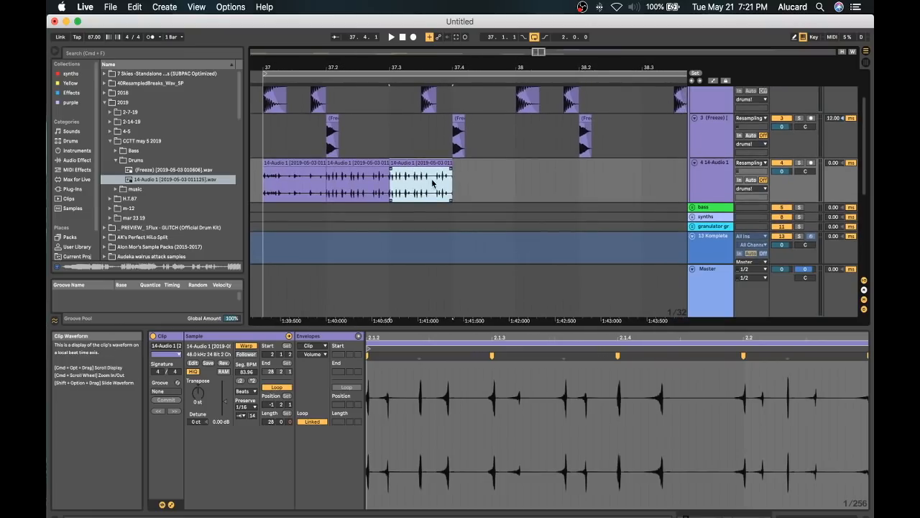
pyautogui.moveTo(489, 340); pyautogui.dragTo(487, 373)
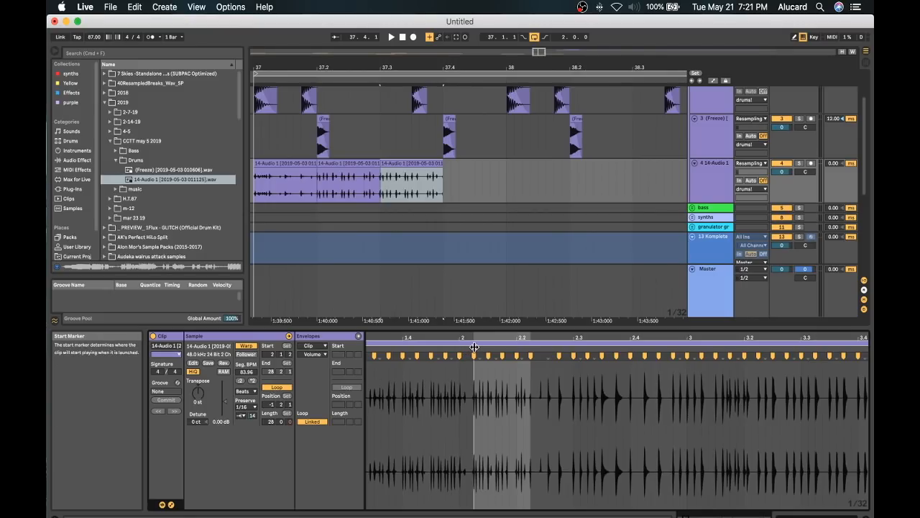
pyautogui.moveTo(476, 350); pyautogui.dragTo(582, 351)
pyautogui.press('space')
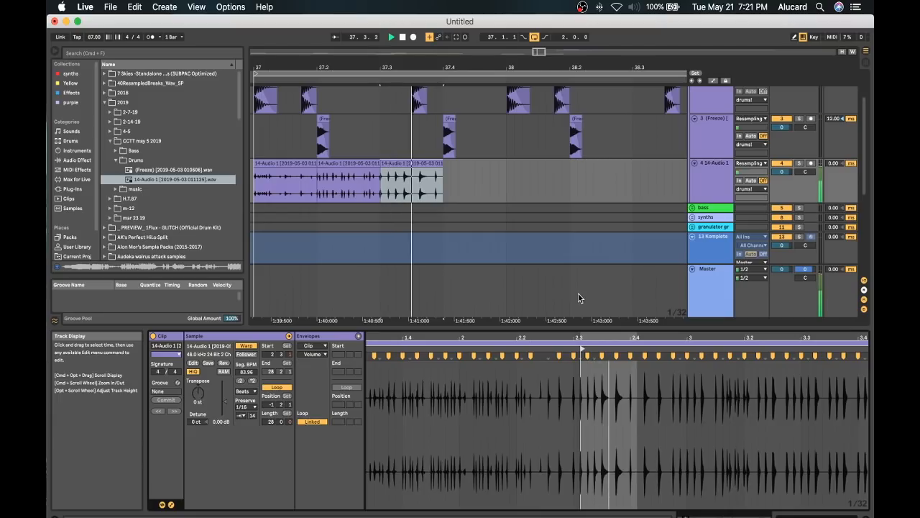
pyautogui.press('space')
# Audition the slices from bar 37, duplicate the first one to 37.4, and transpose that copy to -12 st.
pyautogui.click(285, 166)
pyautogui.press('space')
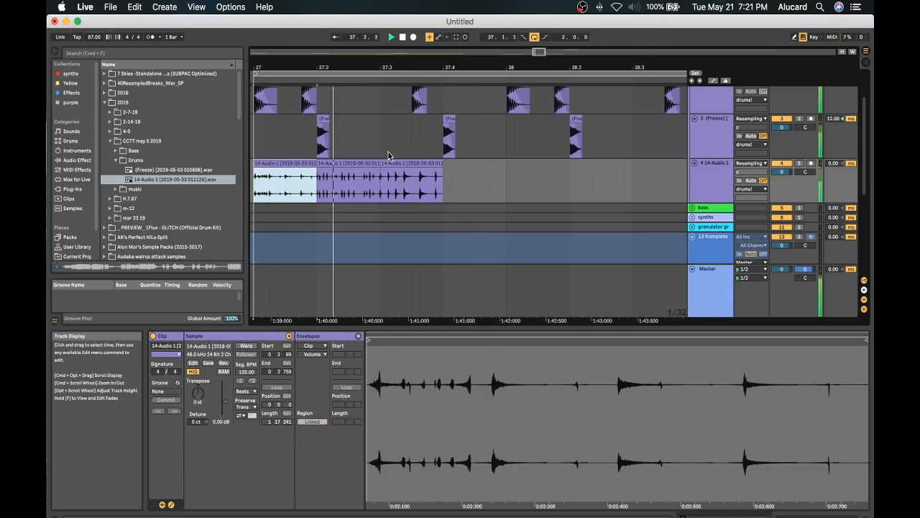
pyautogui.press('space')
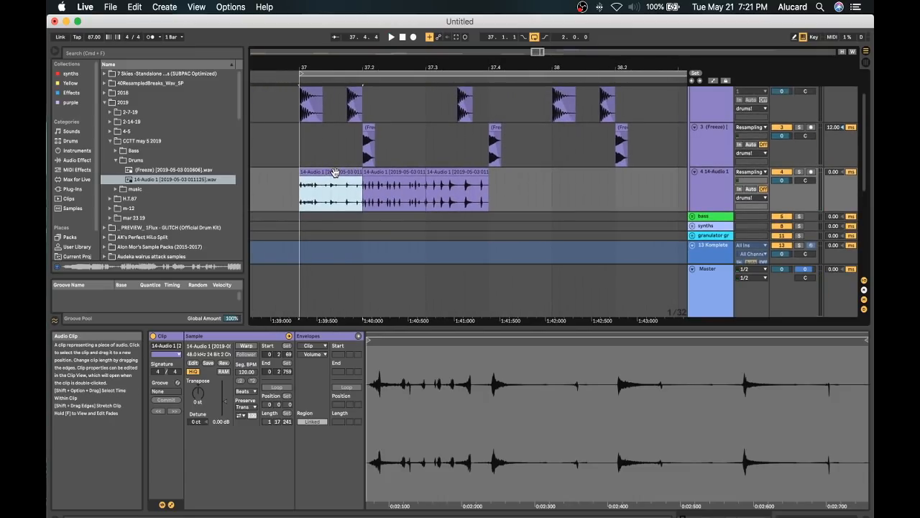
pyautogui.press('super+d')
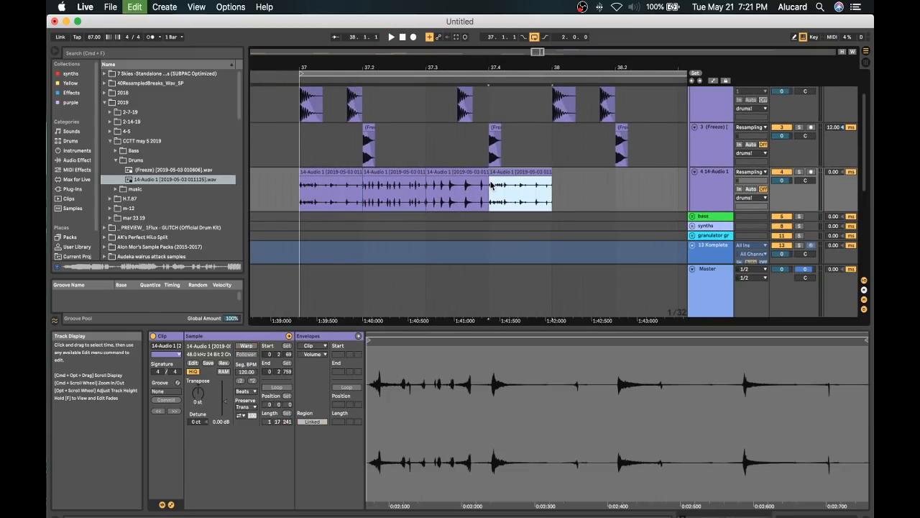
pyautogui.moveTo(198, 392); pyautogui.dragTo(197, 424)
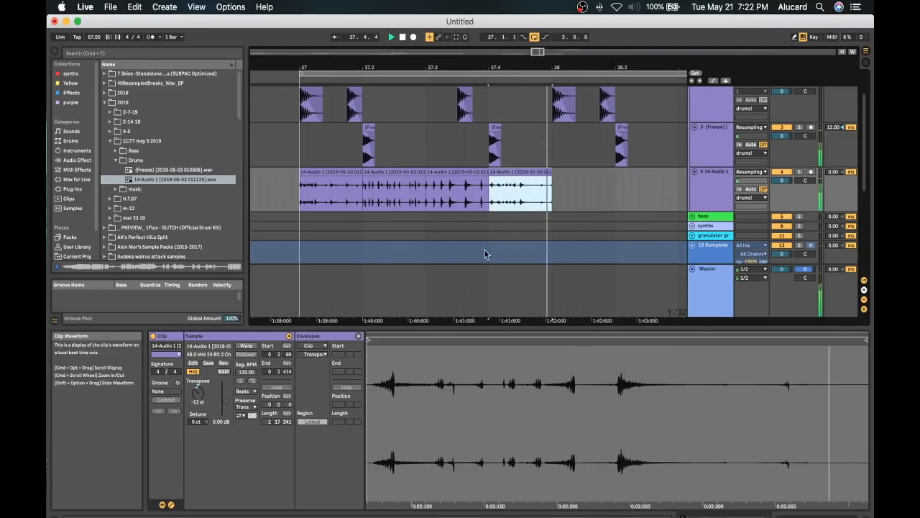
pyautogui.press('space')
# Duplicate bar 37's four track 4 slices across bar 38 and play all the drums from bar 37.
pyautogui.click(317, 172)
pyautogui.scroll(-3, 358, 119)
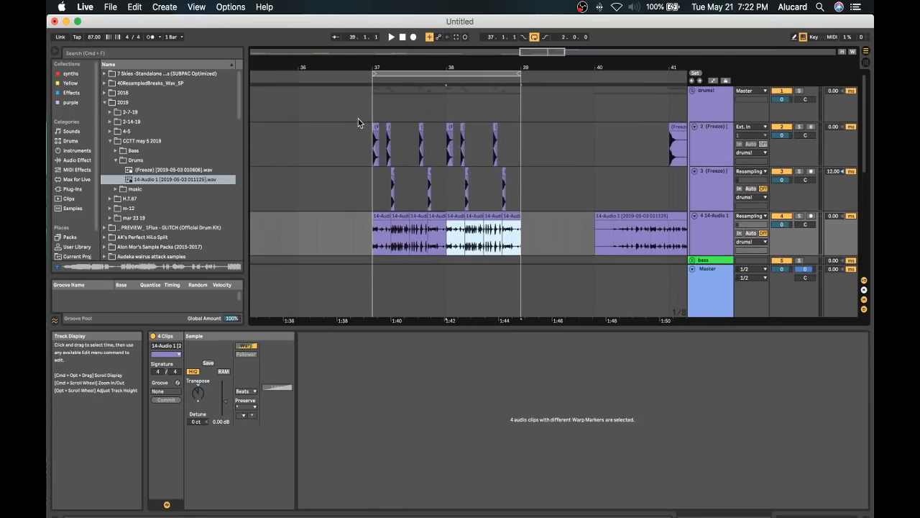
pyautogui.click(378, 126)
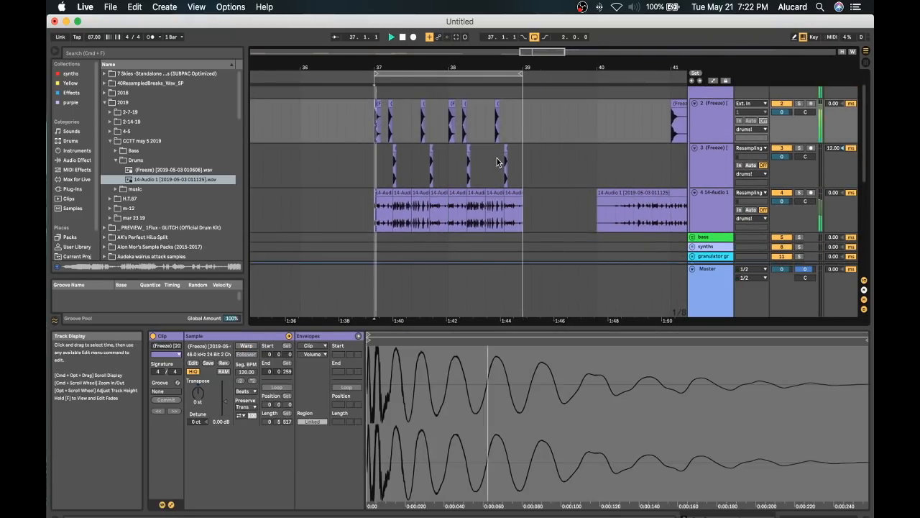
# Warp track 4's last slice at 38.4 in Beats preserving 1/32 with transient envelope 28, and transpose it to 21 st.
pyautogui.scroll(-2, 491, 154)
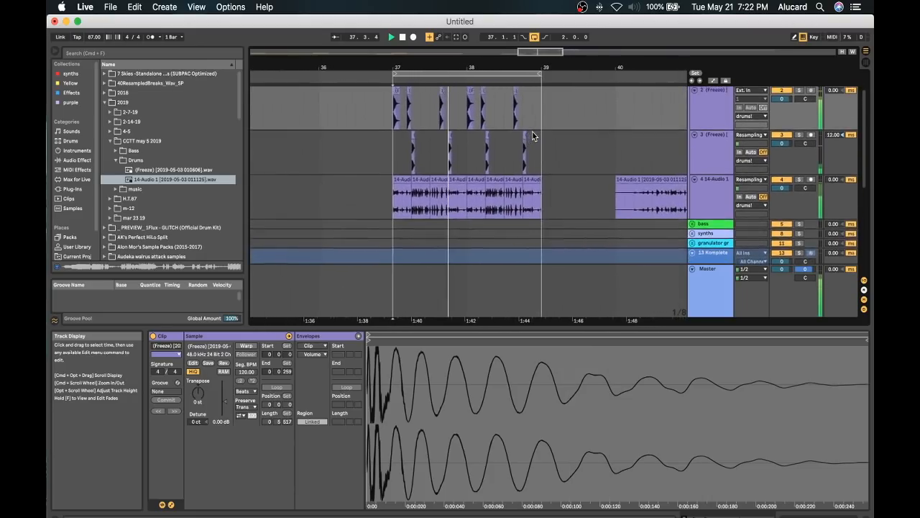
pyautogui.hscroll(2, 491, 141)
pyautogui.scroll(-1, 492, 142)
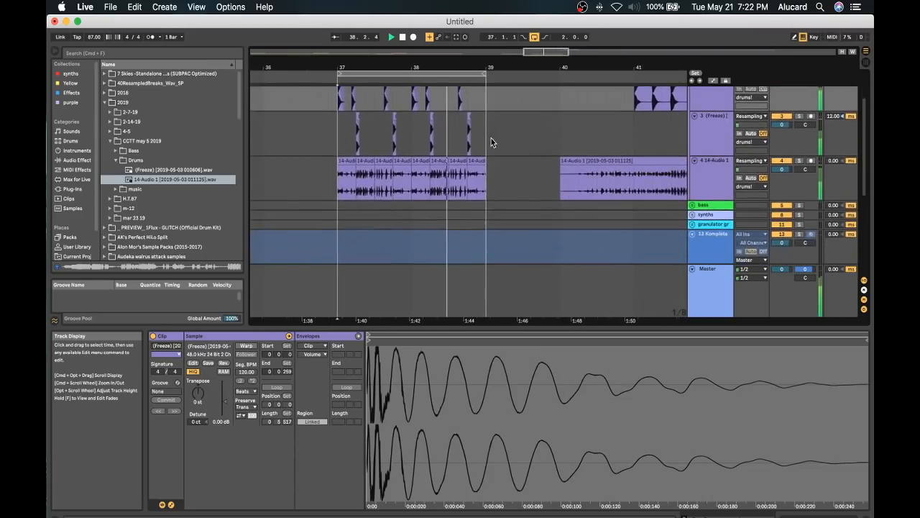
pyautogui.scroll(-1, 523, 116)
pyautogui.press('space')
pyautogui.click(486, 151)
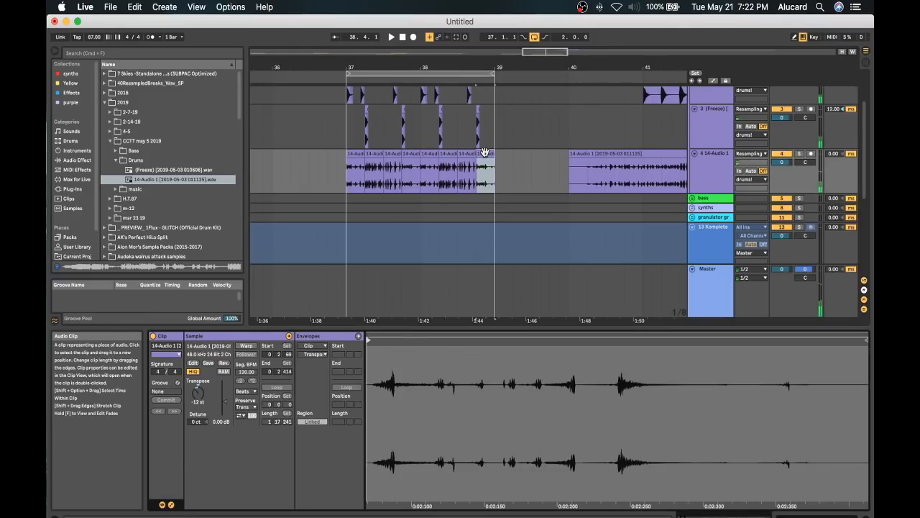
pyautogui.moveTo(474, 59); pyautogui.dragTo(466, 68)
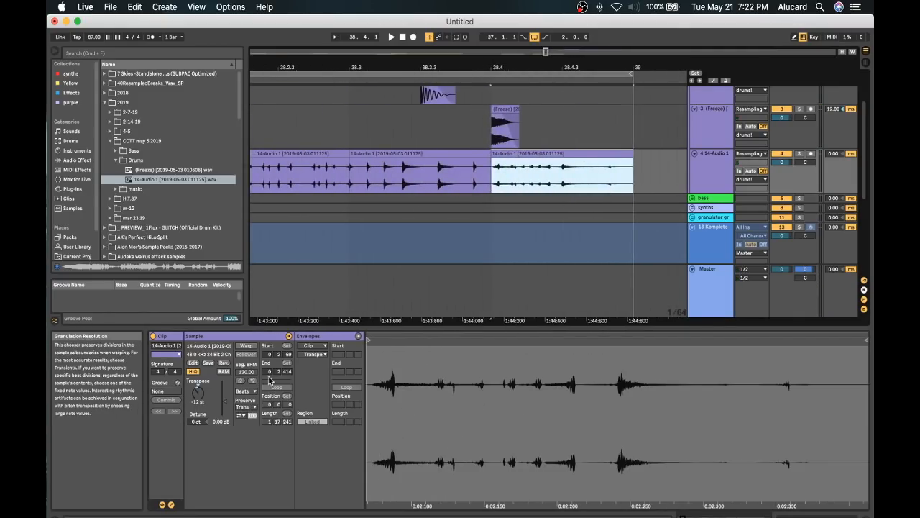
pyautogui.click(246, 345)
pyautogui.click(243, 407)
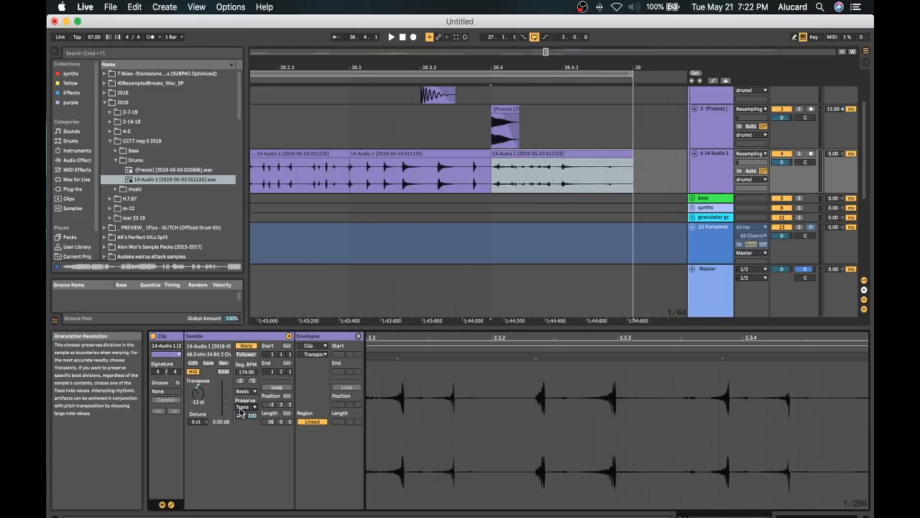
pyautogui.click(243, 452)
pyautogui.press('space')
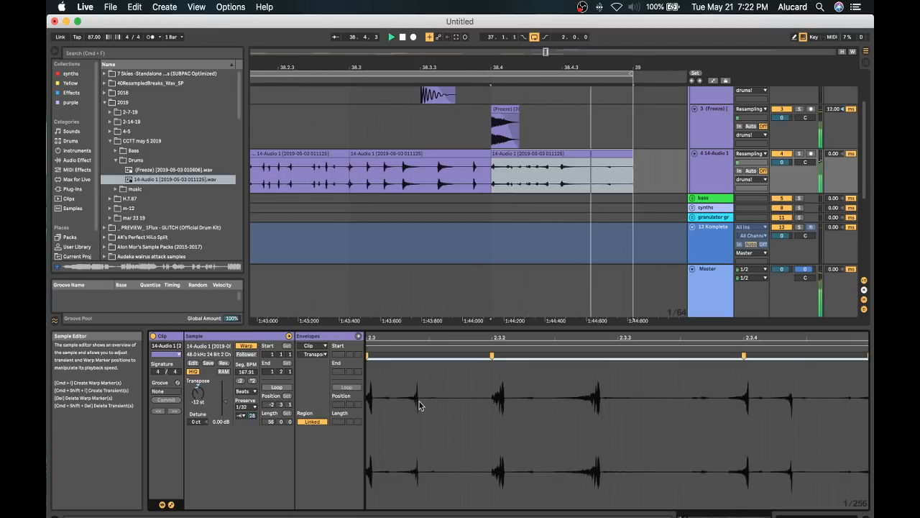
pyautogui.moveTo(198, 393); pyautogui.dragTo(198, 360)
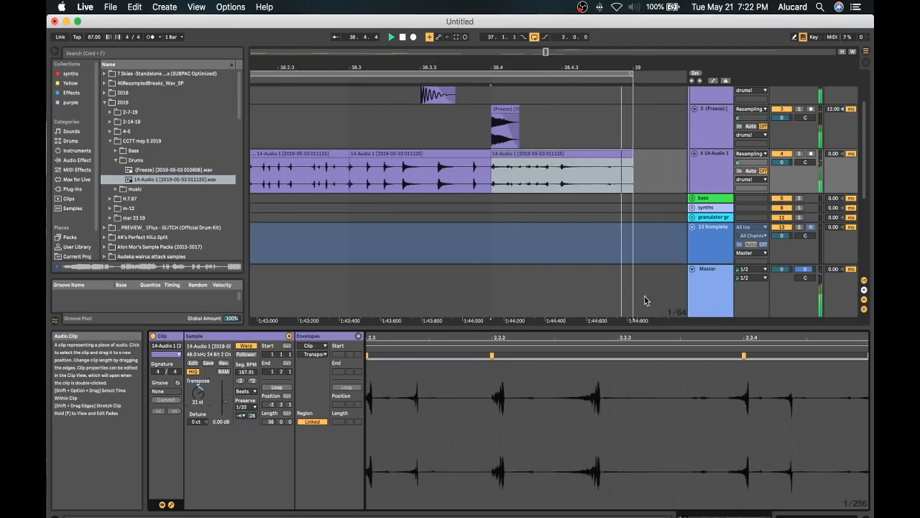
# Set the drums group's volume to -5.5 dB and audition the loop from bar 37.
pyautogui.click(724, 162)
pyautogui.scroll(5, 489, 124)
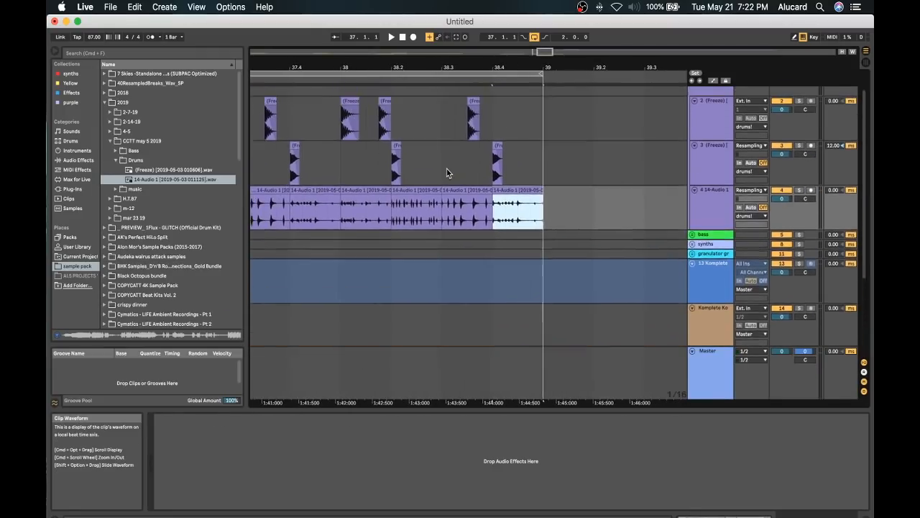
pyautogui.click(832, 91)
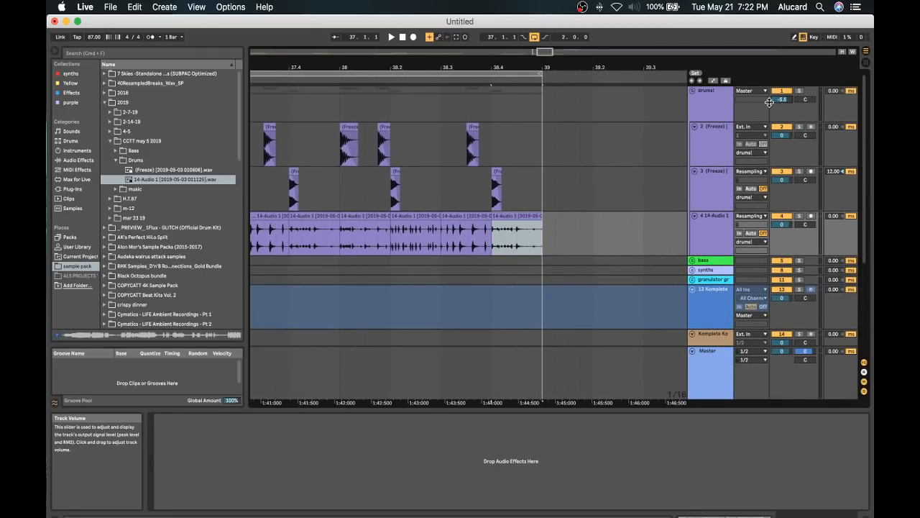
pyautogui.scroll(-5, 536, 126)
pyautogui.hscroll(-4, 537, 129)
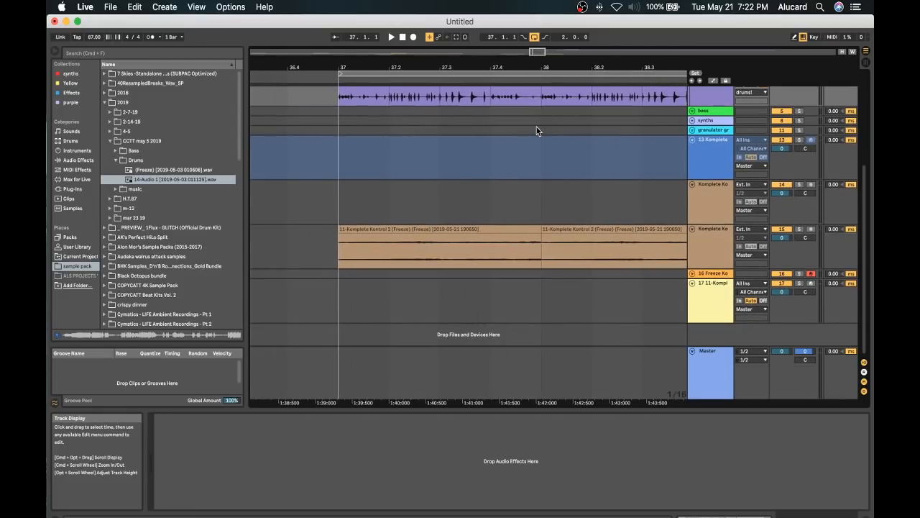
pyautogui.click(344, 155)
pyautogui.press('space')
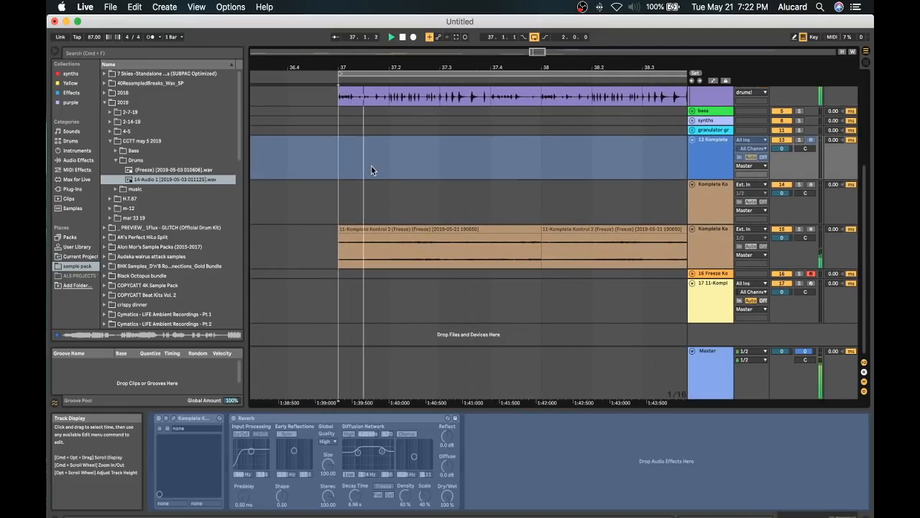
# Unfold track 16's frozen Komplete Kontrol instrument and set its Simpler volume to -11.4 dB.
pyautogui.hscroll(3, 383, 167)
pyautogui.scroll(1, 384, 167)
pyautogui.hscroll(-3, 383, 167)
pyautogui.scroll(-1, 383, 167)
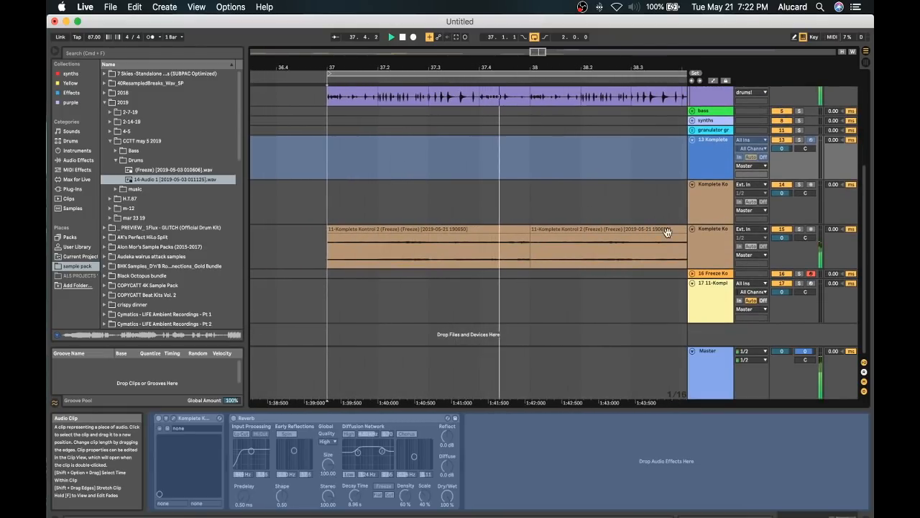
pyautogui.click(705, 248)
pyautogui.click(705, 274)
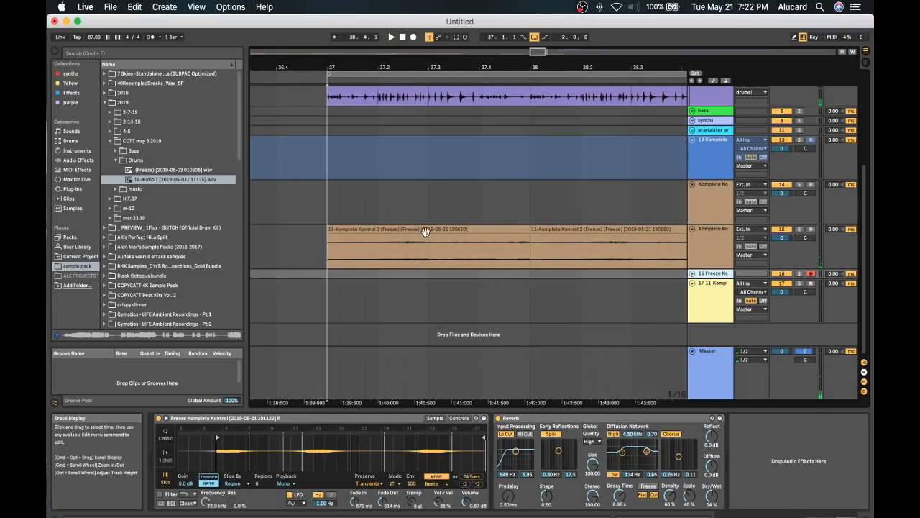
pyautogui.hscroll(3, 420, 228)
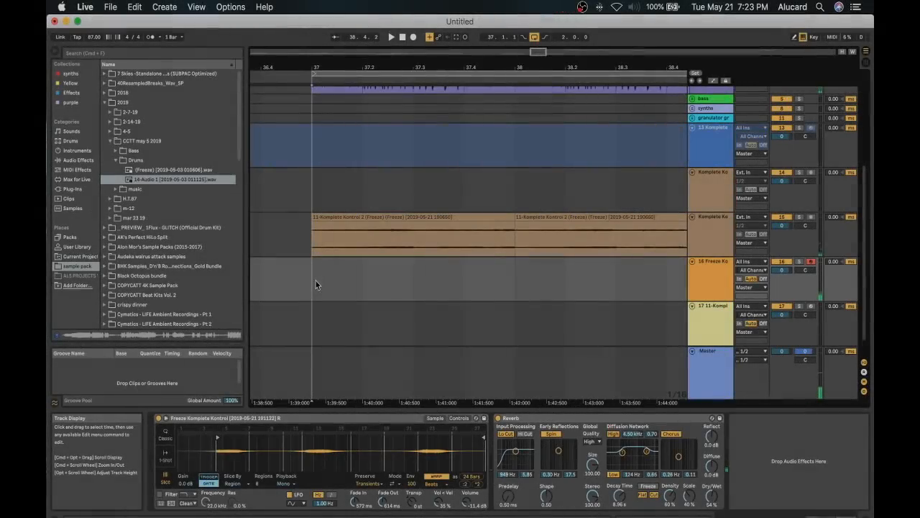
# Arm track 17, set its Simpler volume to -17.7 dB, and shape Pro-Q 3 with a low cut and two bell cuts.
pyautogui.click(699, 317)
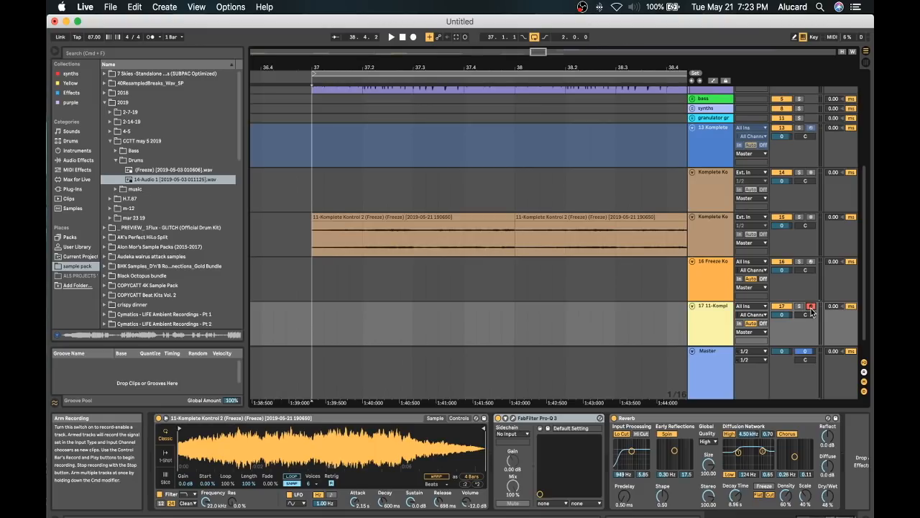
pyautogui.click(810, 307)
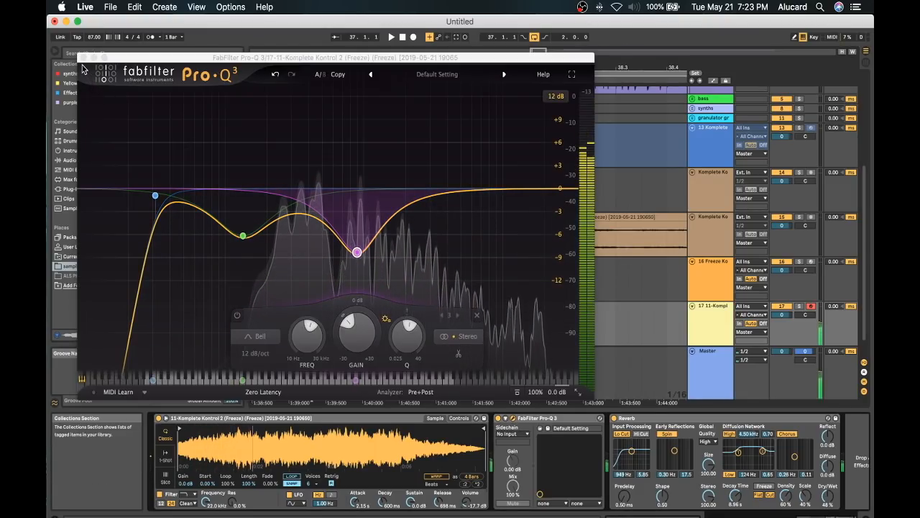
pyautogui.click(84, 58)
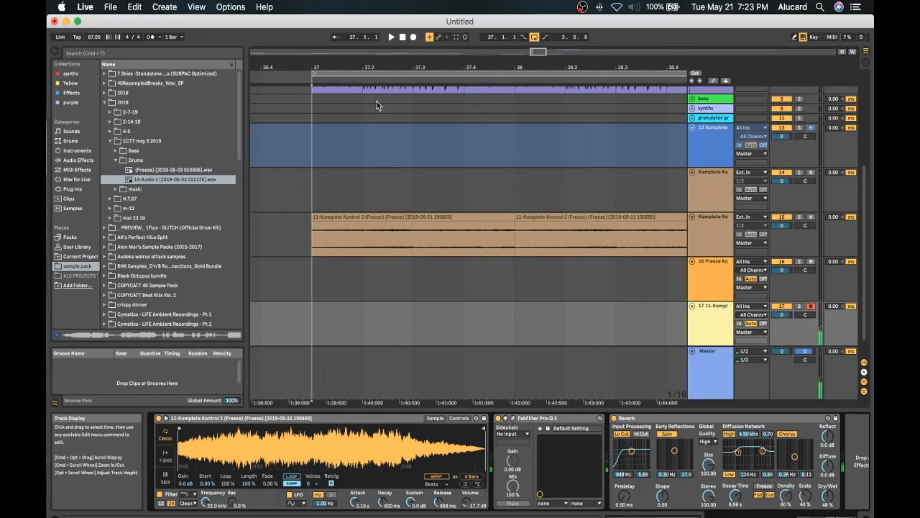
pyautogui.hscroll(3, 377, 103)
pyautogui.scroll(-1, 377, 105)
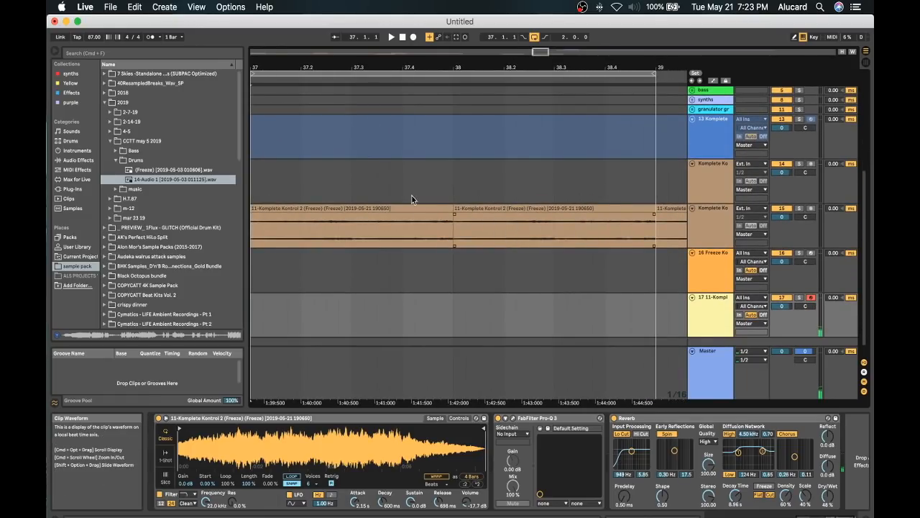
pyautogui.scroll(-1, 411, 200)
pyautogui.hscroll(-3, 410, 197)
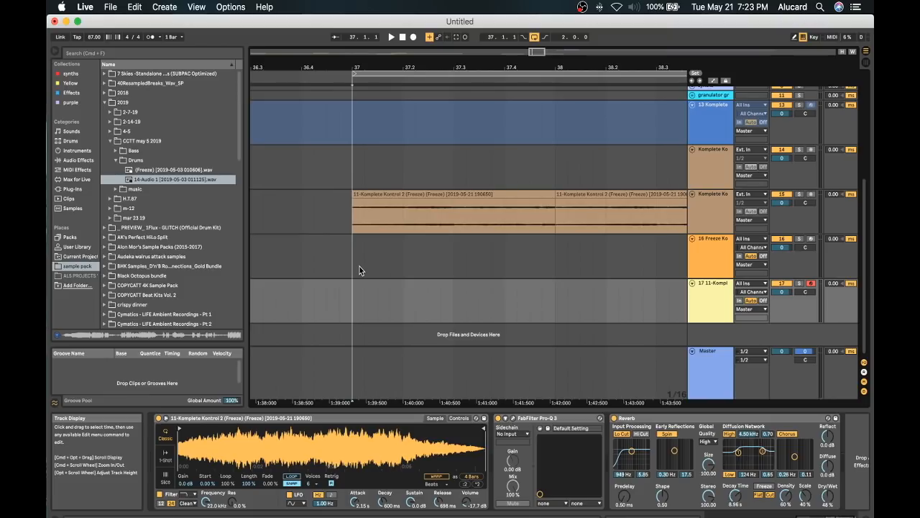
# Play track 17 over the loop, capture the MIDI across bars 37 and 38, and duplicate the clip to bar 39.
pyautogui.press('space')
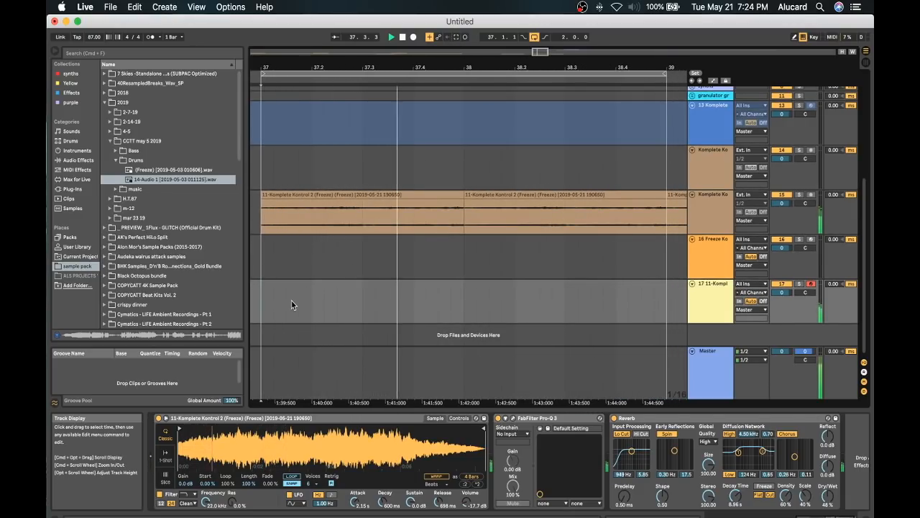
pyautogui.press('space')
pyautogui.click(457, 37)
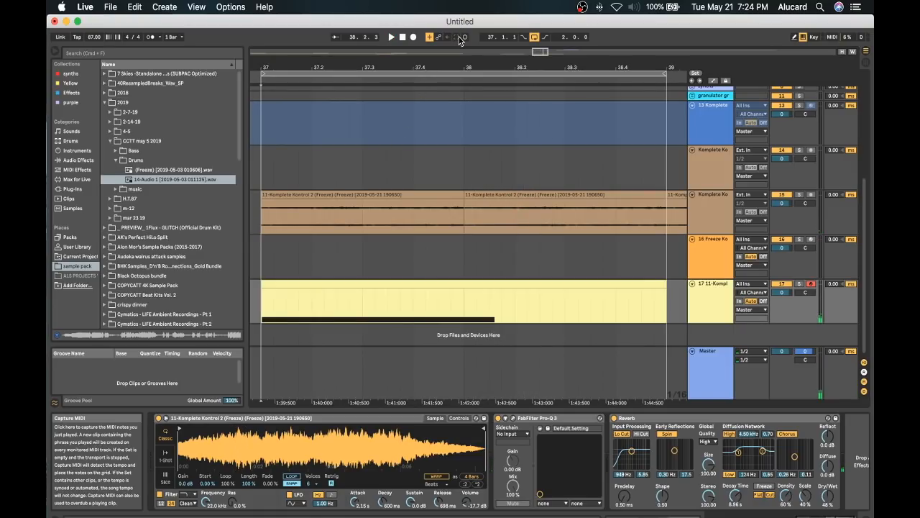
pyautogui.click(404, 284)
pyautogui.press('super+d')
# Load Serum on the bass group's 6 MIDI track and flatten the first part of Oscillator A's waveform at its maximum.
pyautogui.scroll(6, 681, 273)
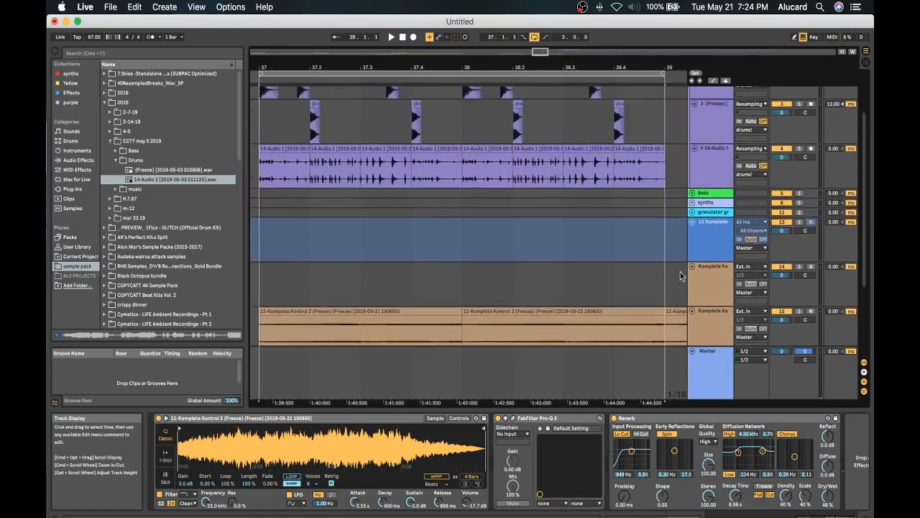
pyautogui.click(692, 248)
pyautogui.click(712, 303)
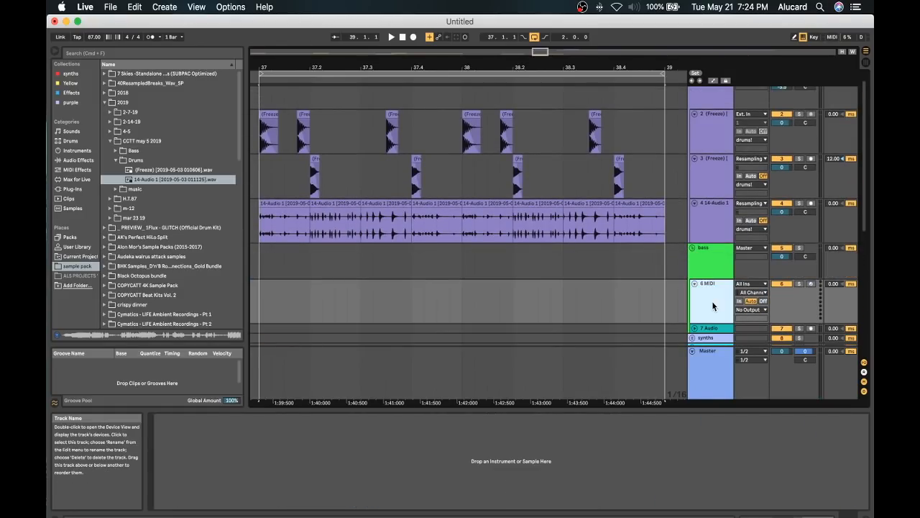
pyautogui.click(72, 189)
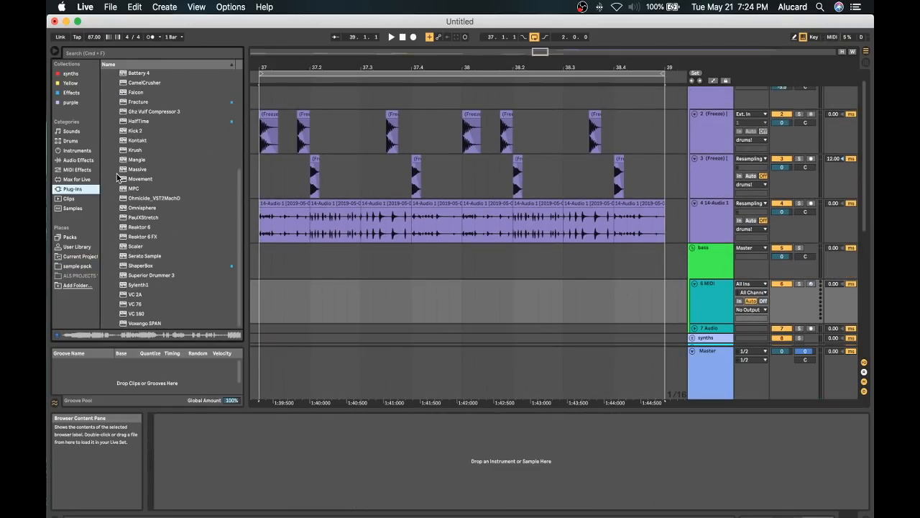
pyautogui.scroll(5, 135, 200)
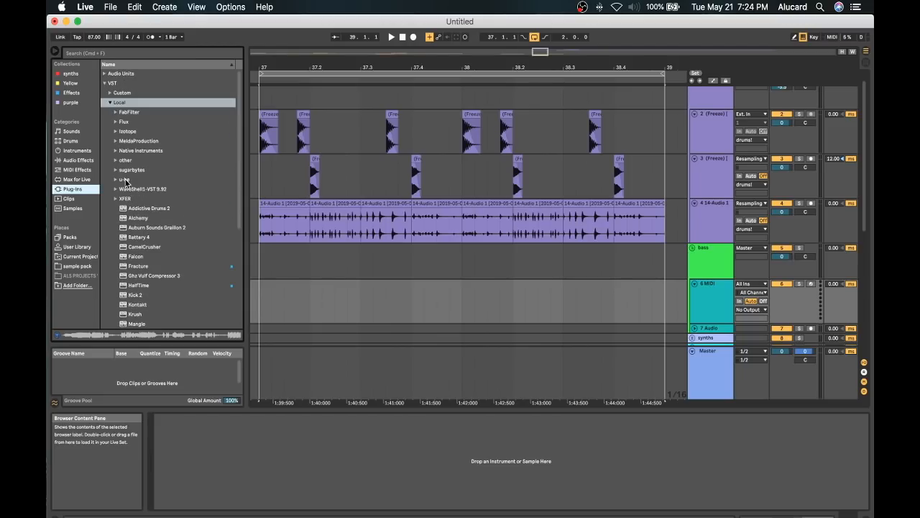
pyautogui.click(115, 199)
pyautogui.doubleClick(143, 237)
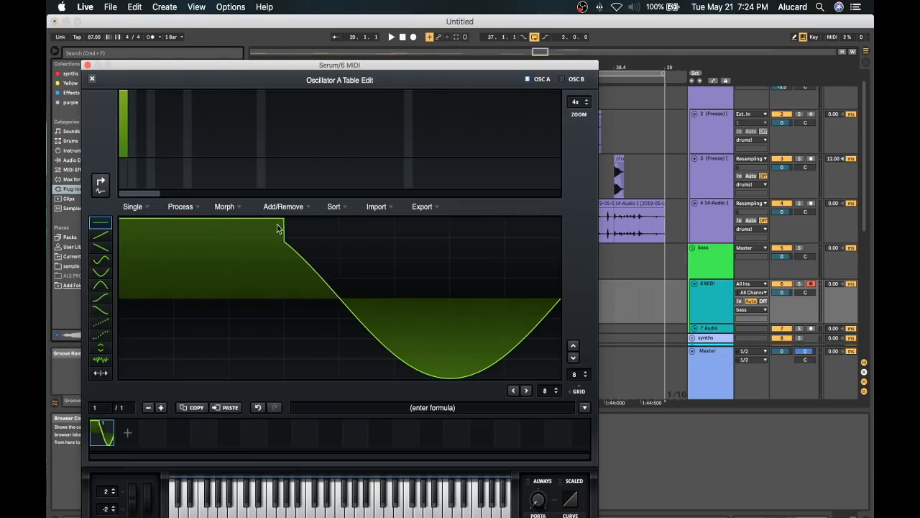
pyautogui.click(95, 146)
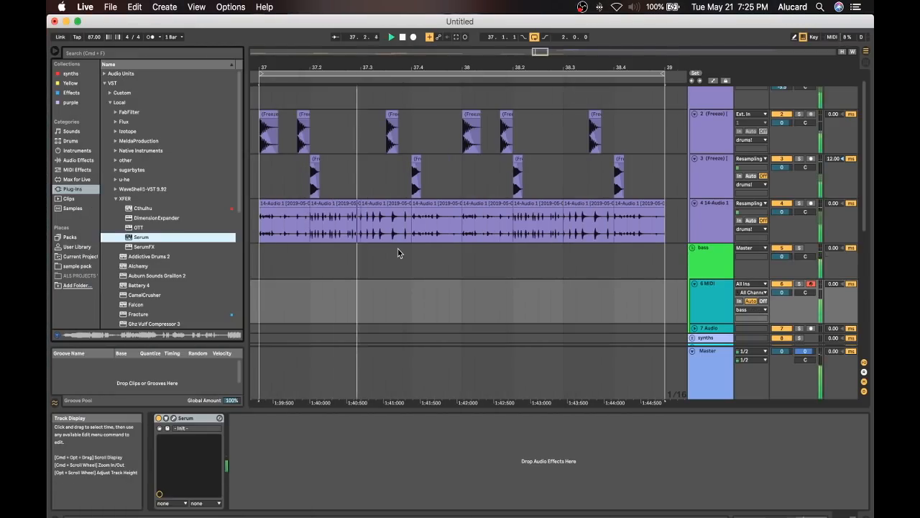
# Capture the bass line played over the loop as a MIDI clip across bars 37 and 38 and quantize all its notes.
pyautogui.click(257, 143)
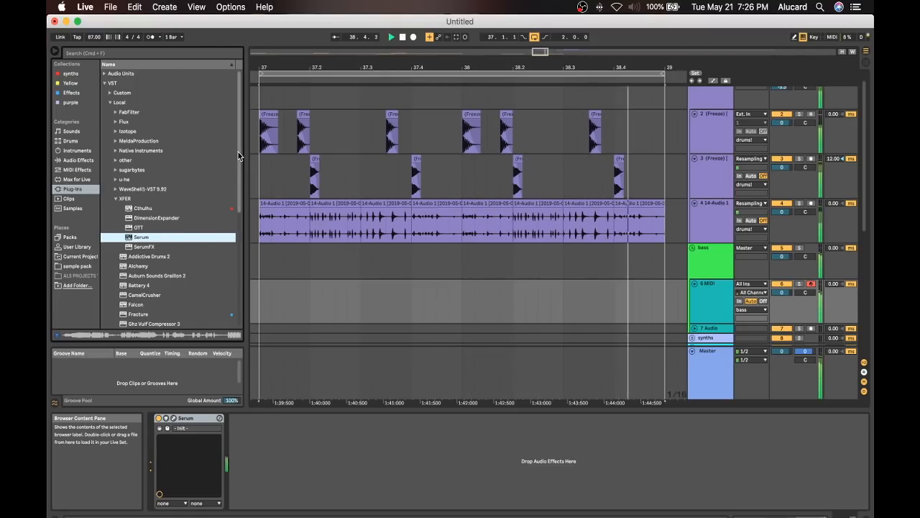
pyautogui.click(456, 37)
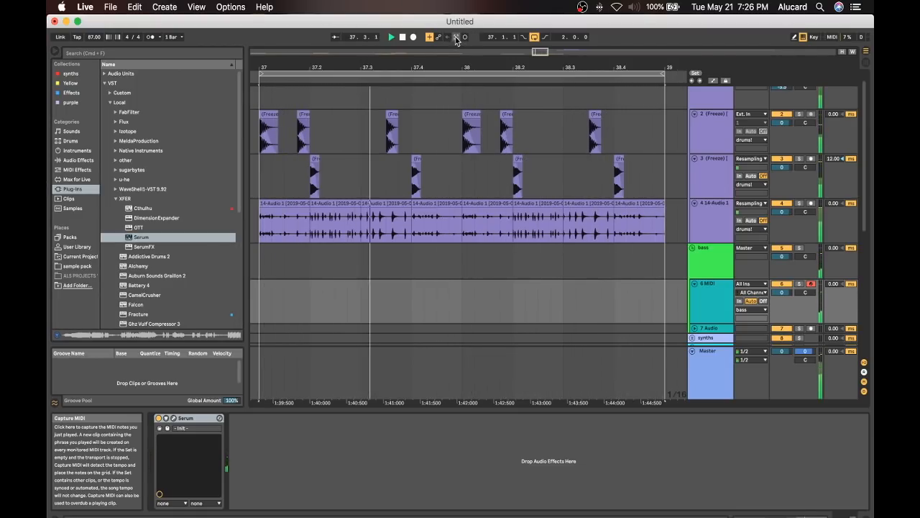
pyautogui.doubleClick(329, 280)
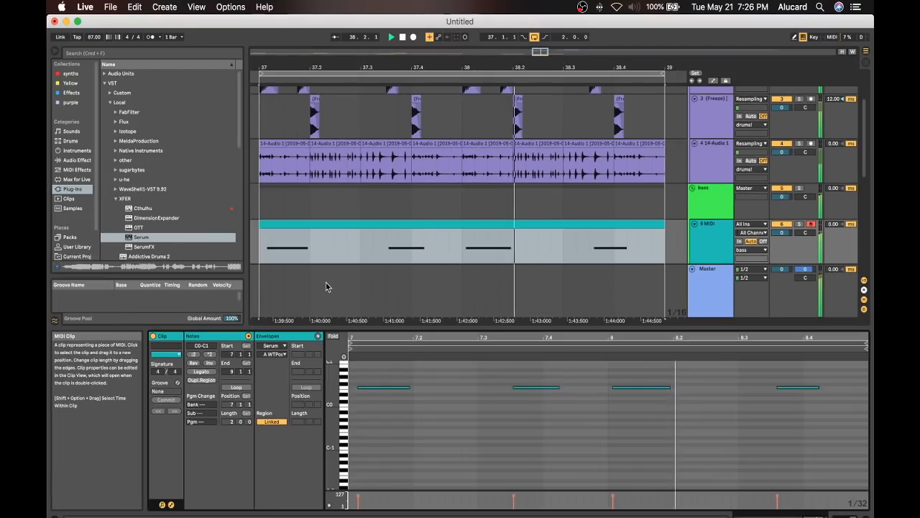
pyautogui.press('super+a')
pyautogui.press('super+u')
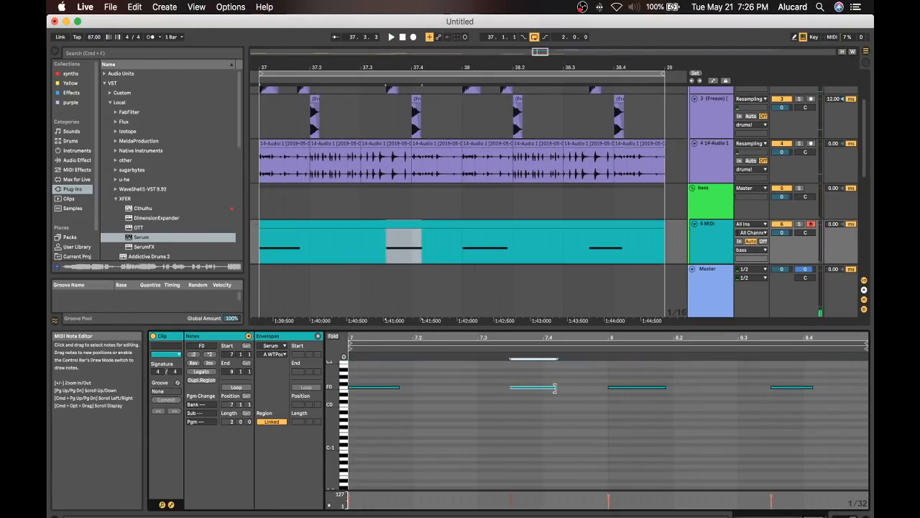
# Shorten the last three F0 notes of the bass clip to an eighth note each.
pyautogui.moveTo(555, 387); pyautogui.dragTo(542, 388)
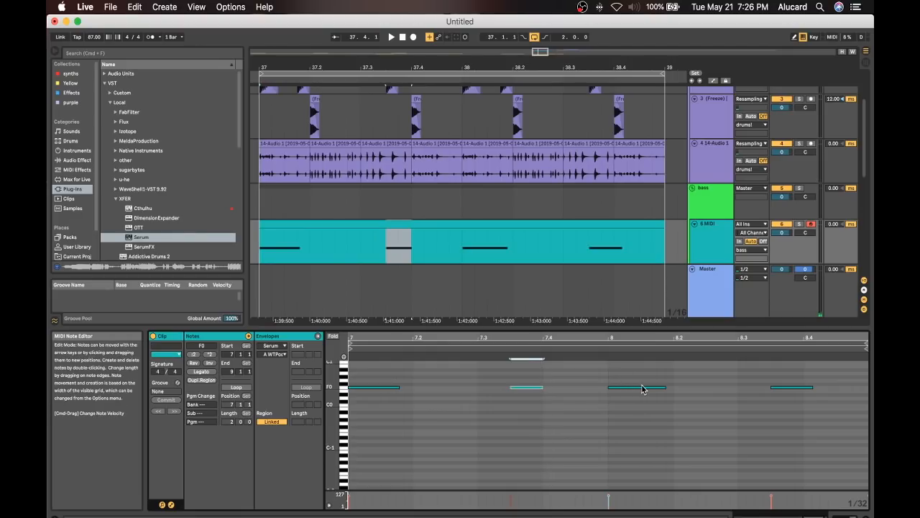
pyautogui.click(663, 387)
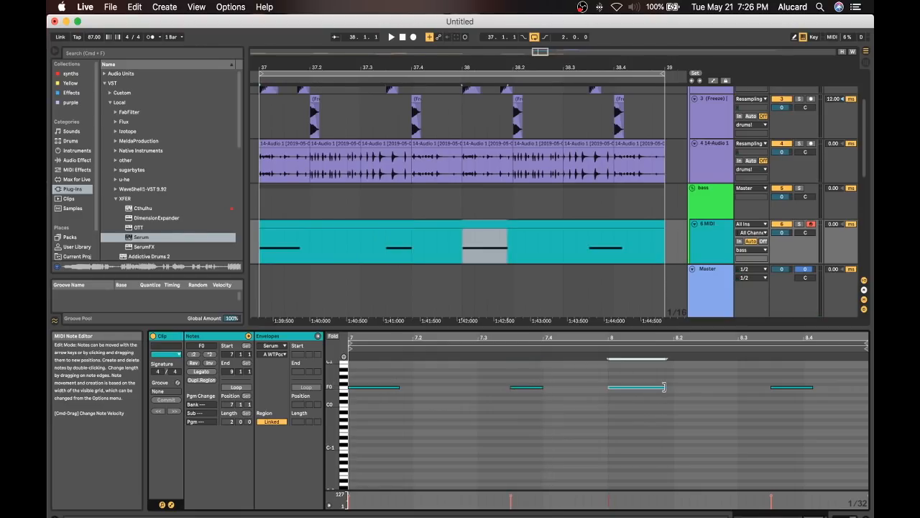
pyautogui.moveTo(640, 387); pyautogui.dragTo(640, 387)
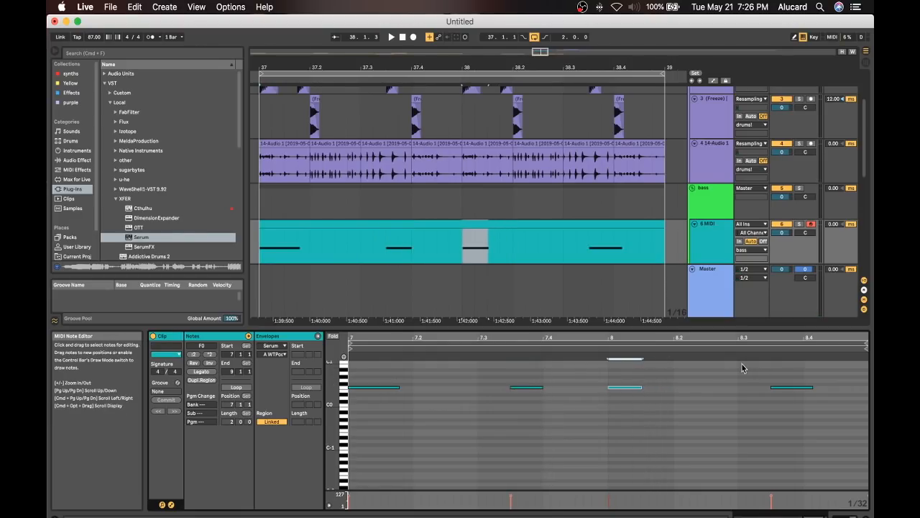
pyautogui.moveTo(813, 386); pyautogui.dragTo(806, 388)
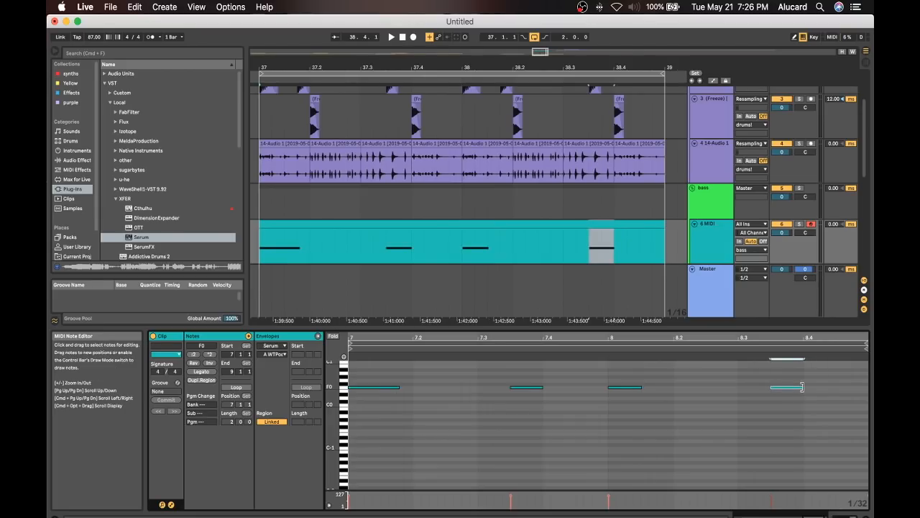
# Play back the loop with the edited bass line and show the sidechain settings of the bass group's Compressor.
pyautogui.press('space')
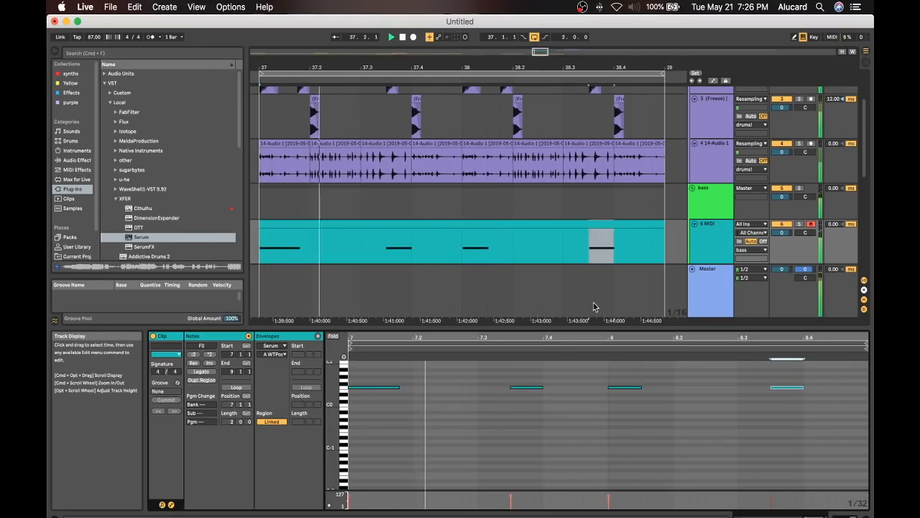
pyautogui.click(705, 225)
pyautogui.moveTo(536, 151); pyautogui.dragTo(533, 97)
pyautogui.press('space')
pyautogui.doubleClick(711, 150)
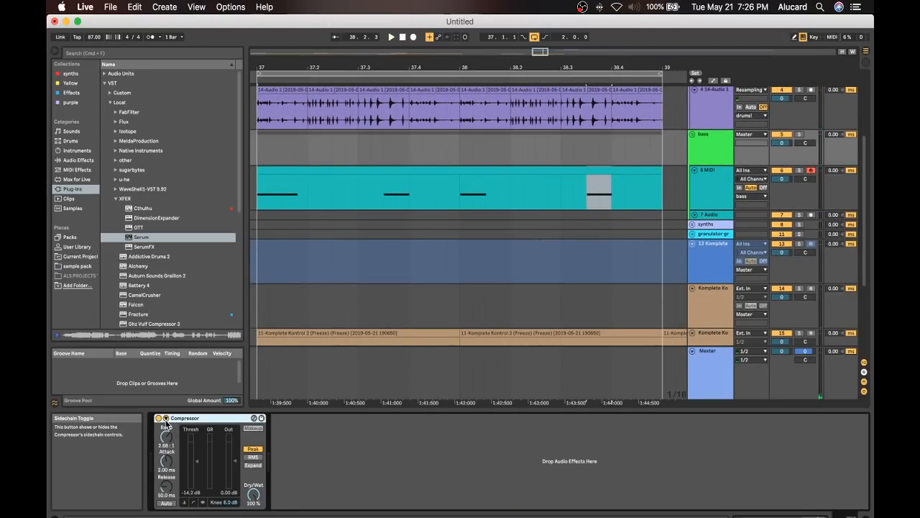
pyautogui.click(166, 419)
# Group the two freeze drum hit tracks 2 and 3 inside the drums group.
pyautogui.moveTo(481, 124); pyautogui.dragTo(498, 253)
pyautogui.click(714, 151)
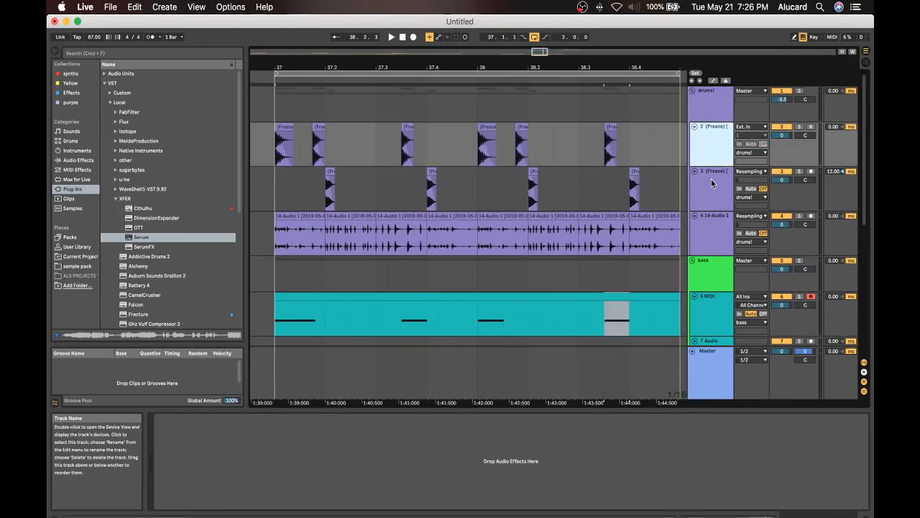
pyautogui.keyDown('shift'); pyautogui.click(713, 185); pyautogui.keyUp('shift')
pyautogui.press('super+g')
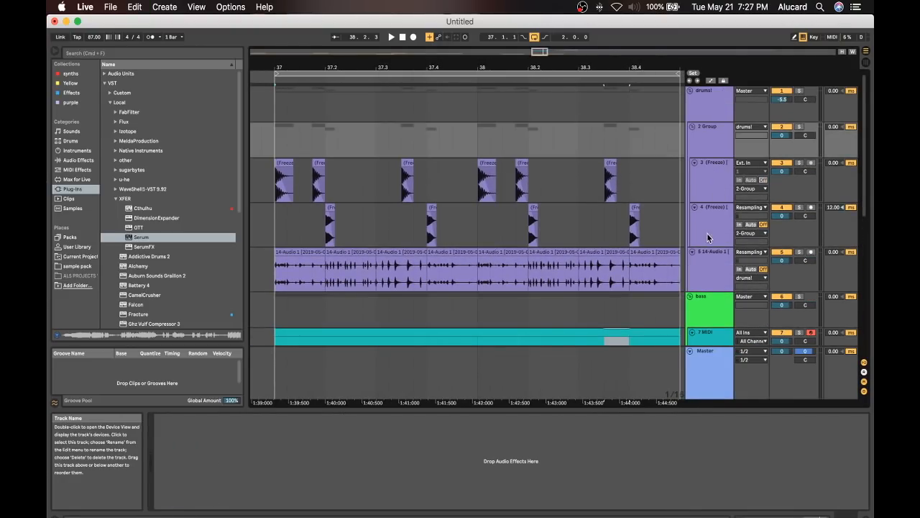
# Sidechain the bass group's Compressor from 2-Group and play the loop while adjusting its threshold.
pyautogui.scroll(-3, 708, 229)
pyautogui.click(705, 195)
pyautogui.click(173, 443)
pyautogui.click(192, 306)
pyautogui.press('space')
pyautogui.moveTo(275, 450); pyautogui.dragTo(275, 461)
# Put the 14-Audio drum loop track in its own group and paste the sidechained Compressor onto that group.
pyautogui.rightClick(697, 148)
pyautogui.click(727, 248)
pyautogui.click(474, 450)
pyautogui.press('super+v')
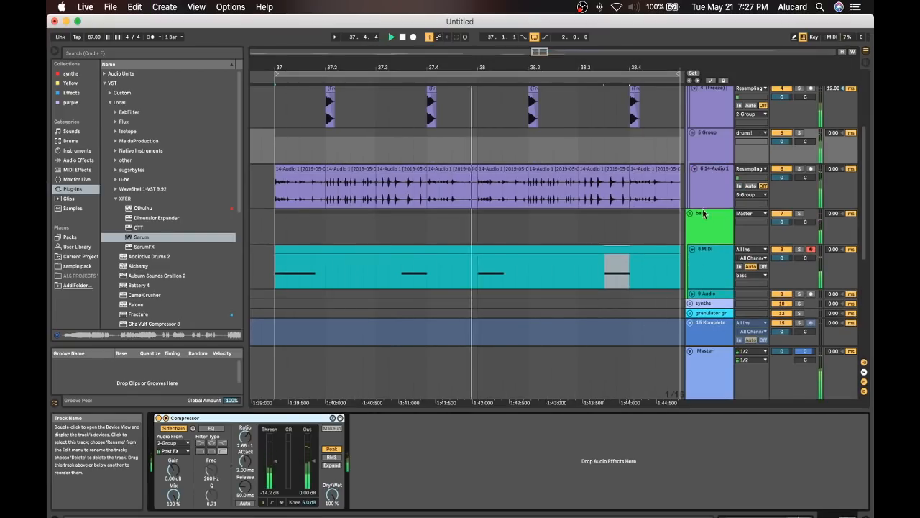
# Paste the same sidechained Compressor onto the synths group.
pyautogui.click(699, 213)
pyautogui.scroll(-4, 703, 194)
pyautogui.click(704, 205)
pyautogui.click(223, 432)
pyautogui.press('super+v')
# Move the two frozen Komplete tracks and the two tracks below them into the synths group and unfold the group.
pyautogui.click(711, 270)
pyautogui.scroll(-5, 711, 209)
pyautogui.keyDown('shift'); pyautogui.click(710, 282); pyautogui.keyUp('shift')
pyautogui.scroll(5, 710, 273)
pyautogui.moveTo(710, 283); pyautogui.dragTo(709, 270)
pyautogui.click(704, 219)
pyautogui.scroll(8, 322, 369)
pyautogui.hscroll(-4, 454, 295)
pyautogui.scroll(-6, 454, 295)
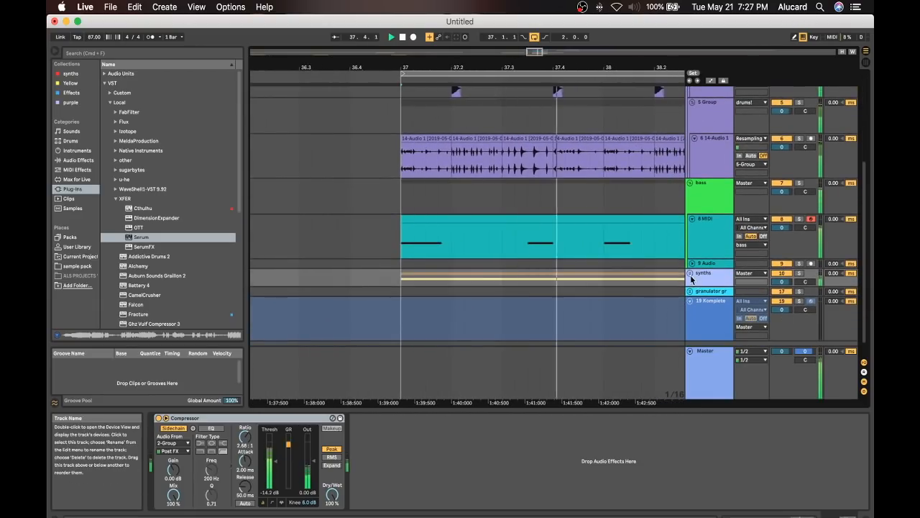
pyautogui.click(691, 276)
# Load FabFilter Pro-Q 3 from the Effects collection onto the 14-Audio drum loop track.
pyautogui.hscroll(5, 471, 290)
pyautogui.scroll(-1, 471, 290)
pyautogui.hscroll(-1, 471, 290)
pyautogui.click(725, 167)
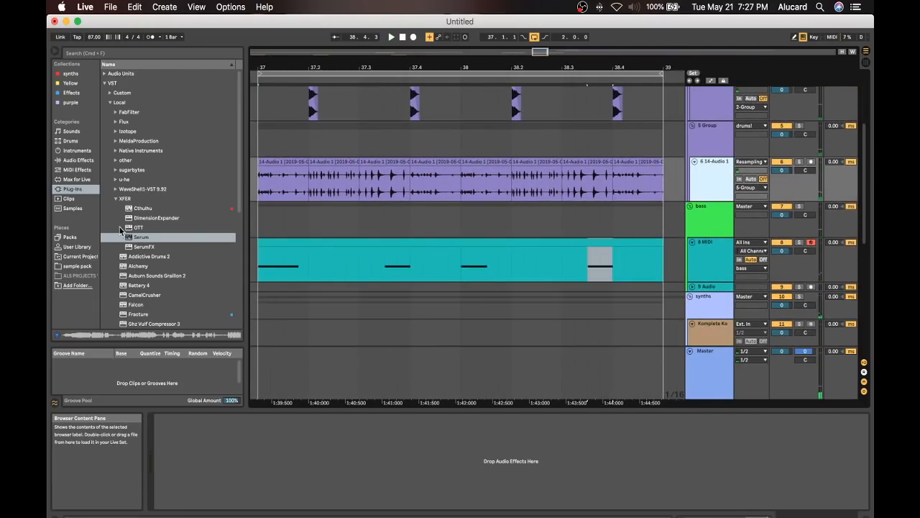
pyautogui.click(80, 161)
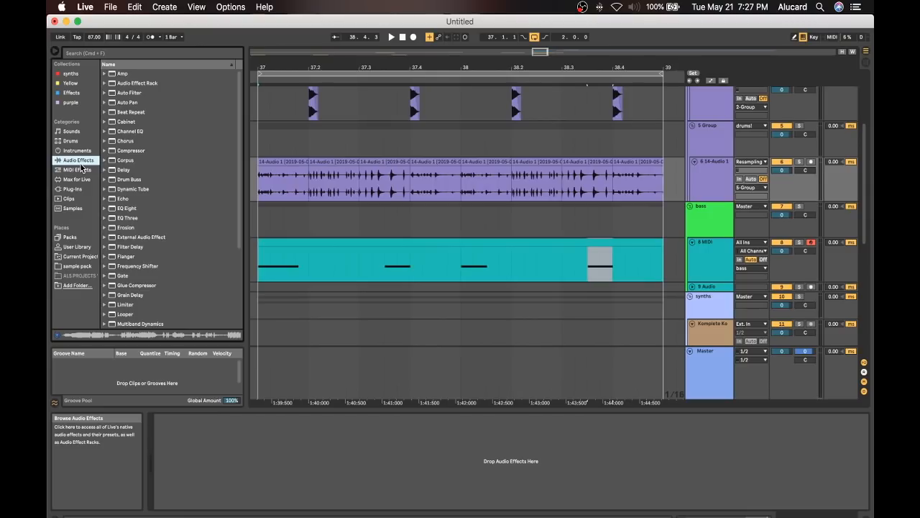
pyautogui.scroll(-2, 147, 137)
pyautogui.scroll(2, 146, 136)
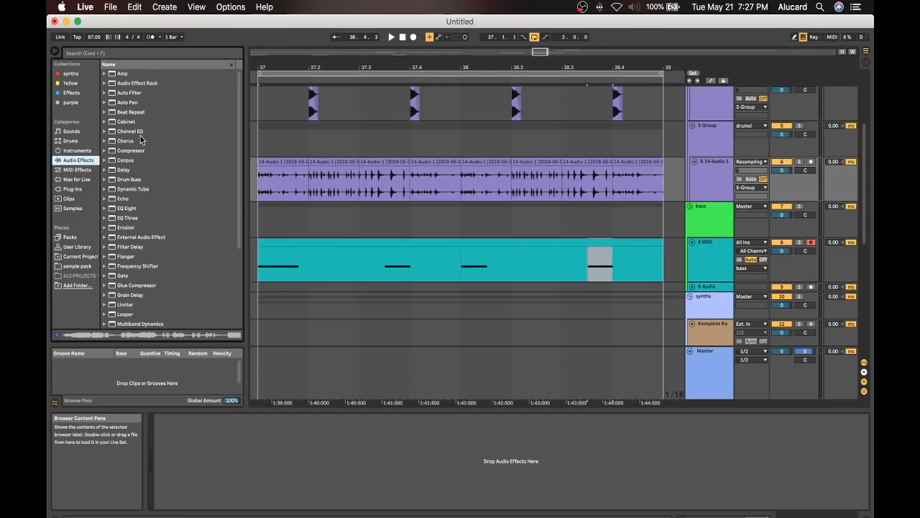
pyautogui.scroll(-2, 194, 201)
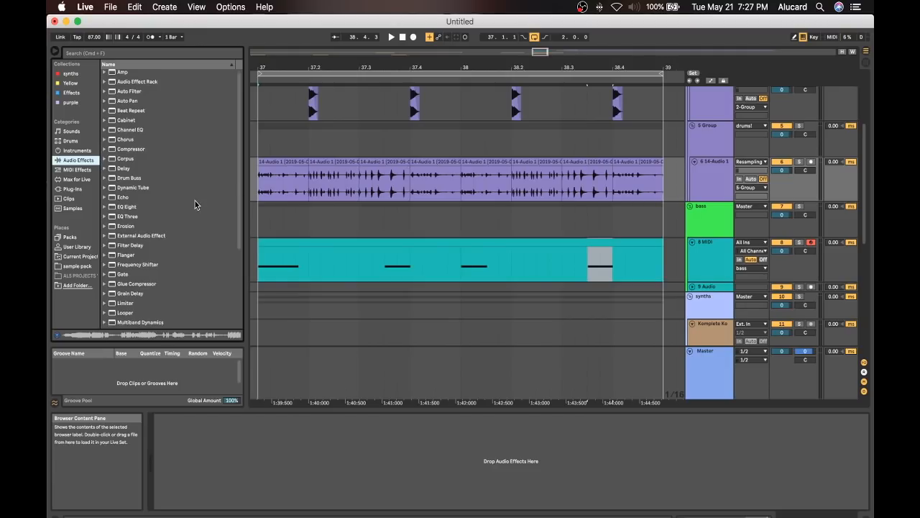
pyautogui.click(69, 92)
pyautogui.moveTo(135, 126); pyautogui.dragTo(186, 135)
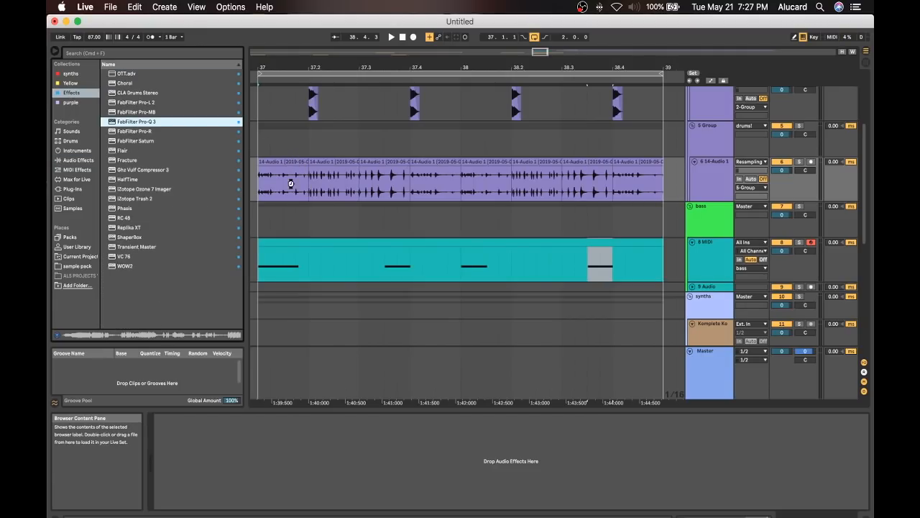
pyautogui.moveTo(291, 183); pyautogui.dragTo(302, 198)
# Cut the drum loop's lows in Pro-Q 3 with a 12 dB/oct Low Cut at about 470 Hz, and close the plug-in window.
pyautogui.click(106, 205)
pyautogui.moveTo(106, 204); pyautogui.dragTo(326, 220)
pyautogui.press('space')
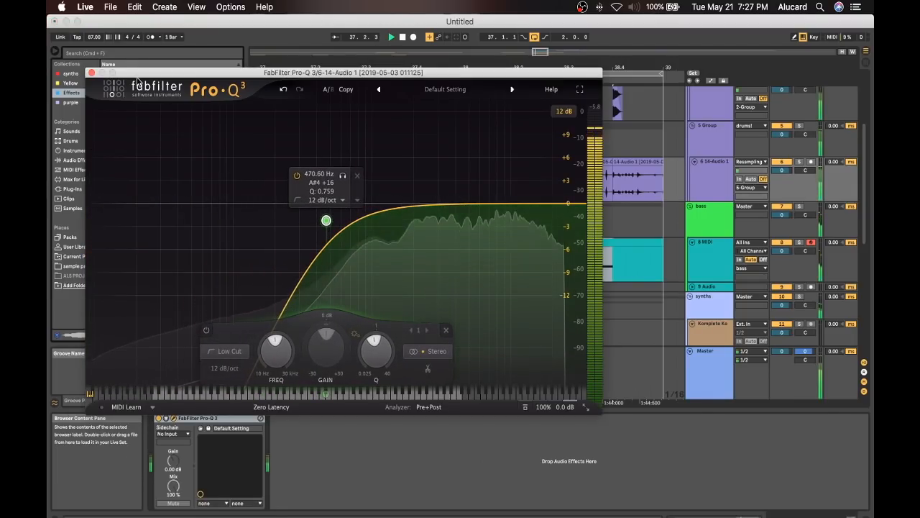
pyautogui.click(92, 72)
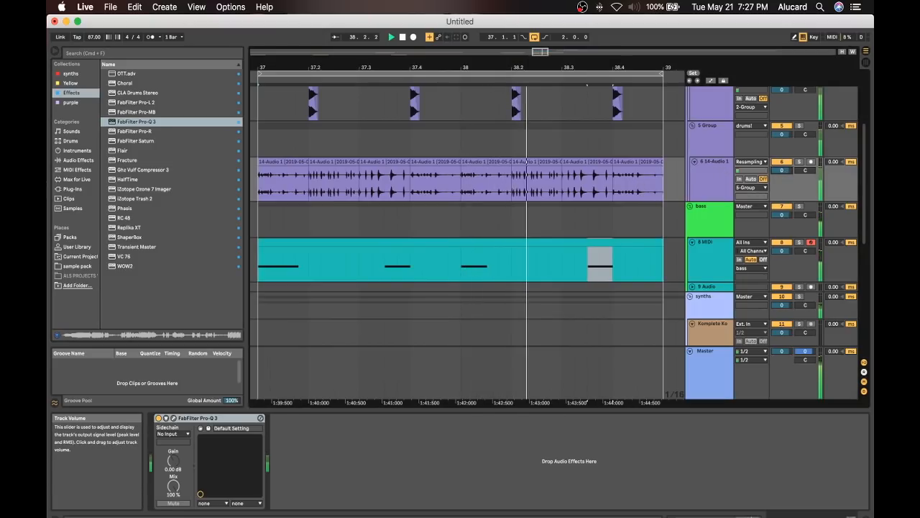
# Arm the unfrozen Komplete track 12 in the synths group and set its Reverb Dry/Wet to 2.4 %.
pyautogui.scroll(-5, 528, 205)
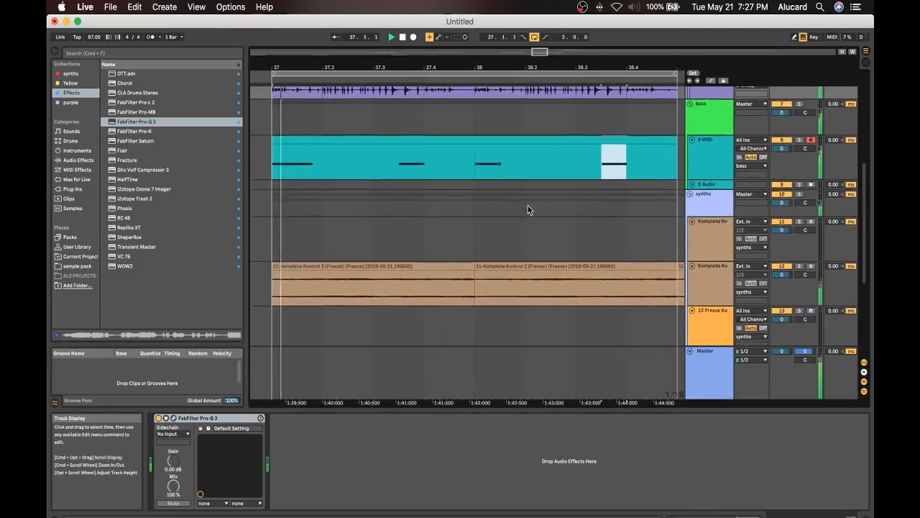
pyautogui.click(702, 182)
pyautogui.scroll(-3, 709, 227)
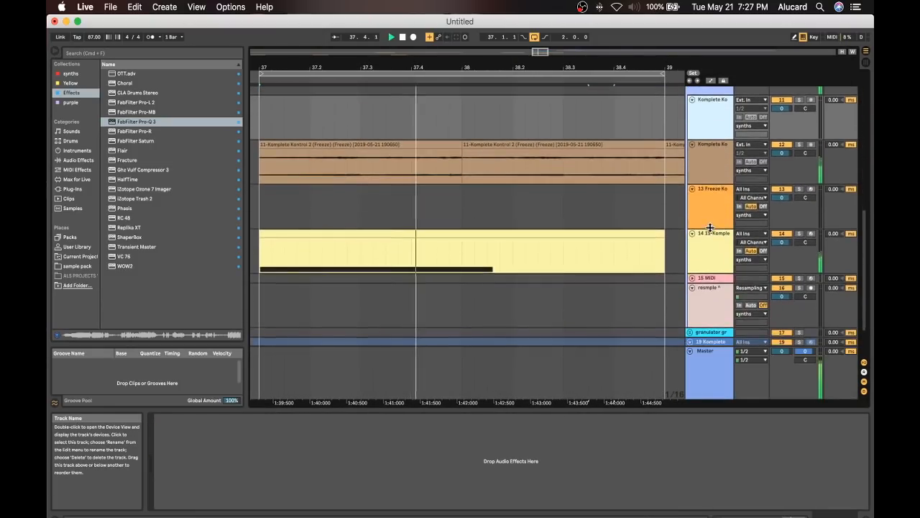
pyautogui.scroll(-2, 695, 151)
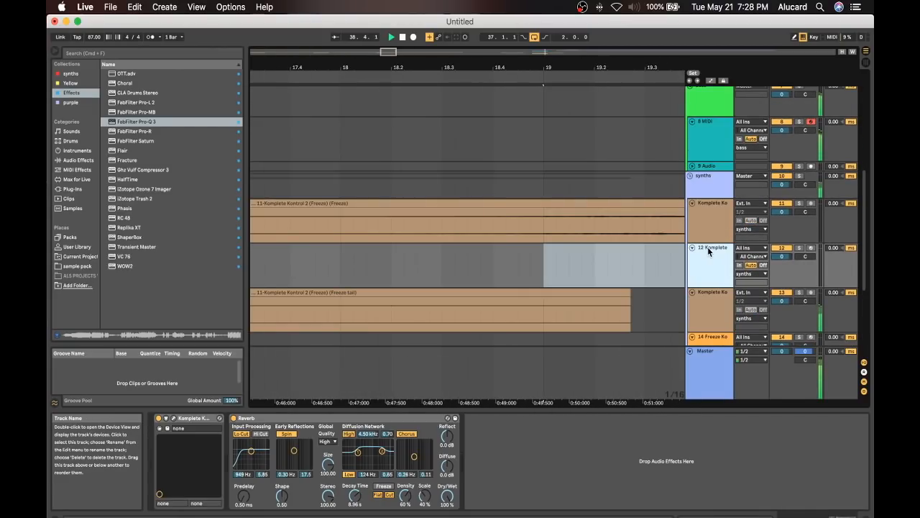
pyautogui.click(811, 248)
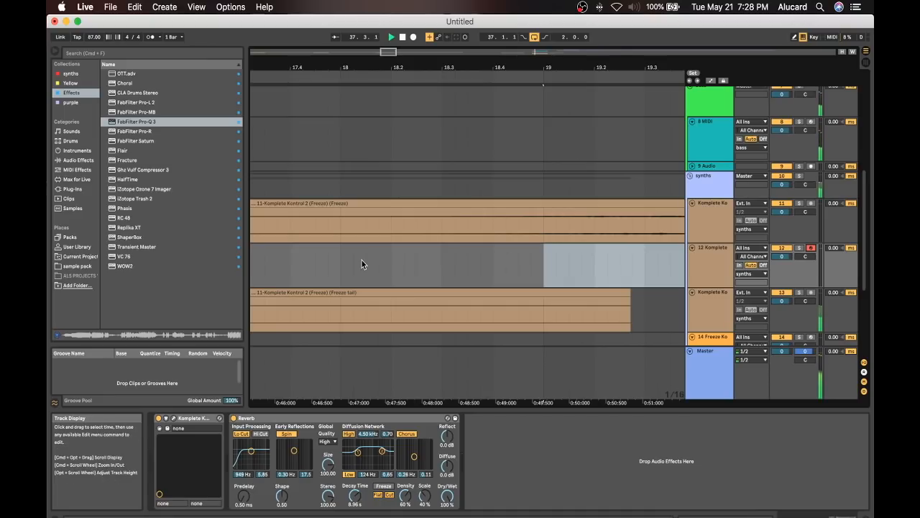
pyautogui.moveTo(447, 495); pyautogui.dragTo(447, 514)
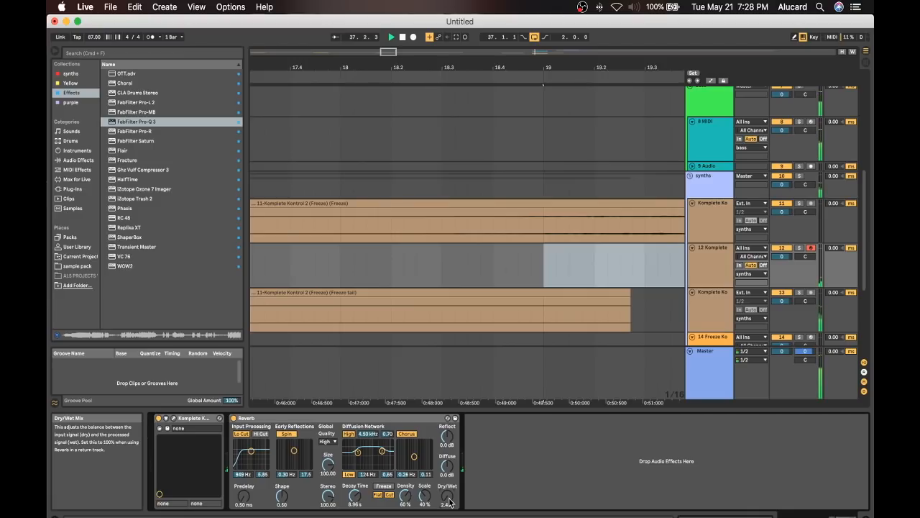
# Capture the melody played on track 12 as a MIDI clip across bars 37 and 38, and stop playback.
pyautogui.press('space')
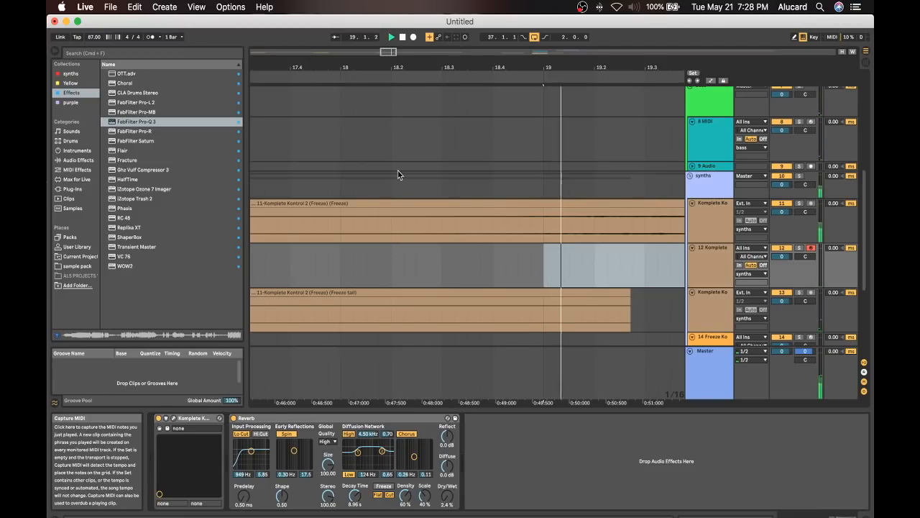
pyautogui.scroll(5, 399, 197)
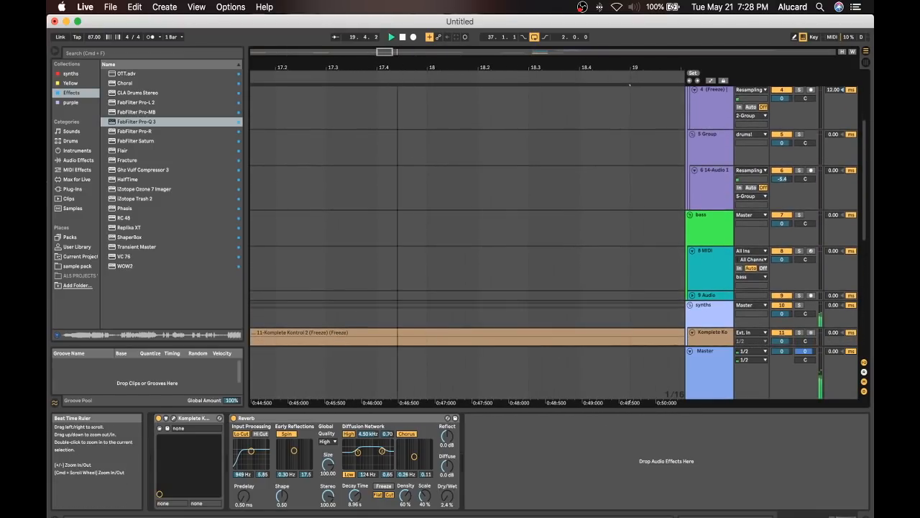
pyautogui.moveTo(399, 67); pyautogui.dragTo(398, 43)
pyautogui.scroll(-5, 421, 160)
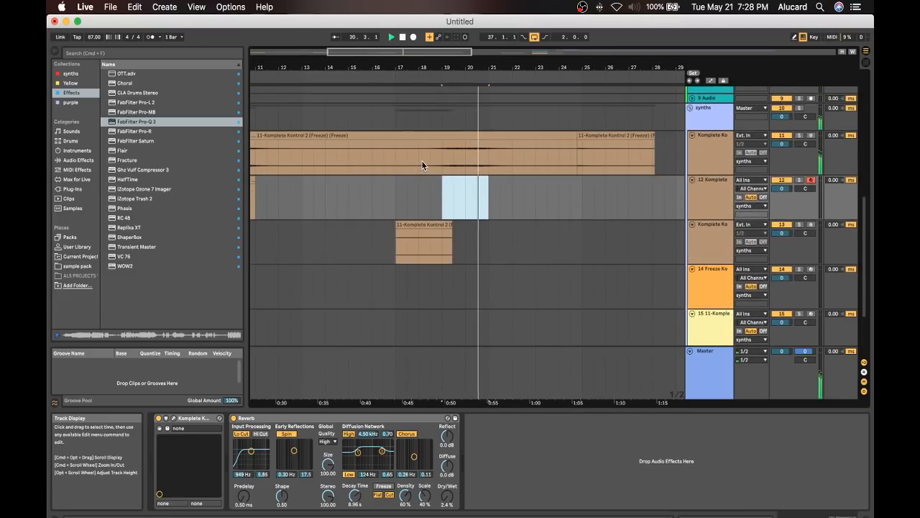
pyautogui.press('space')
pyautogui.hscroll(-5, 422, 165)
pyautogui.scroll(4, 422, 165)
pyautogui.hscroll(10, 422, 165)
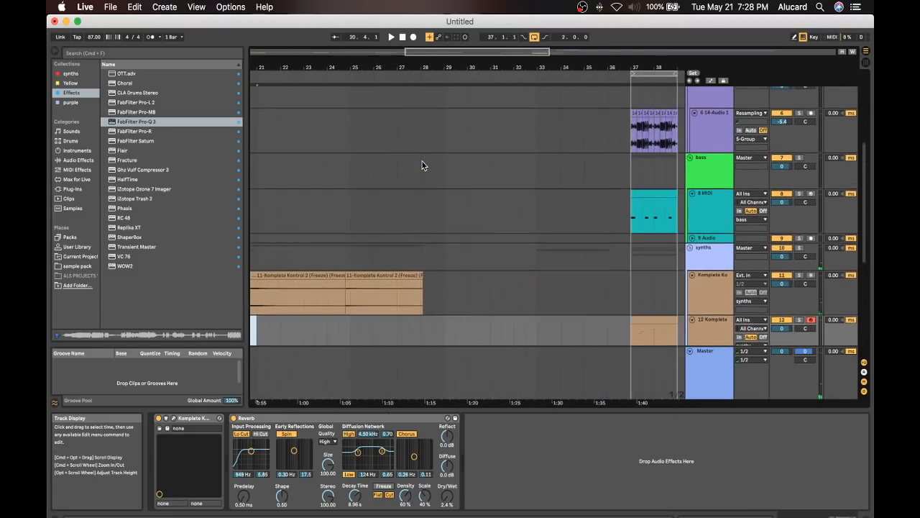
pyautogui.scroll(-5, 422, 161)
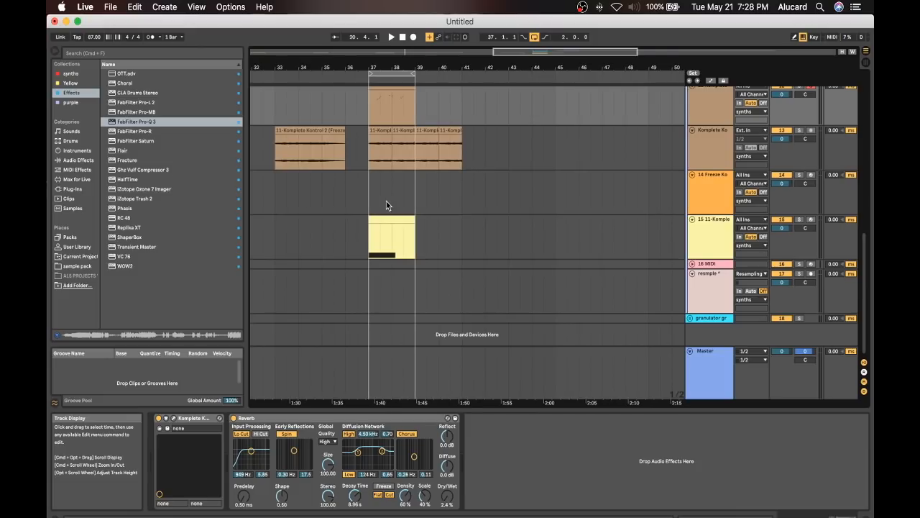
# Play the loop with the captured melody and open the notes of the track 12 clip.
pyautogui.scroll(4, 388, 206)
pyautogui.click(385, 189)
pyautogui.press('space')
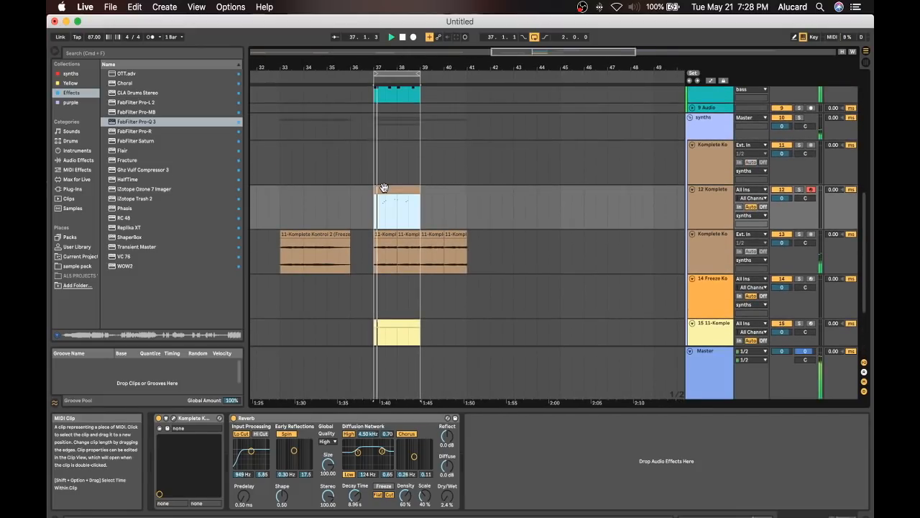
pyautogui.doubleClick(383, 195)
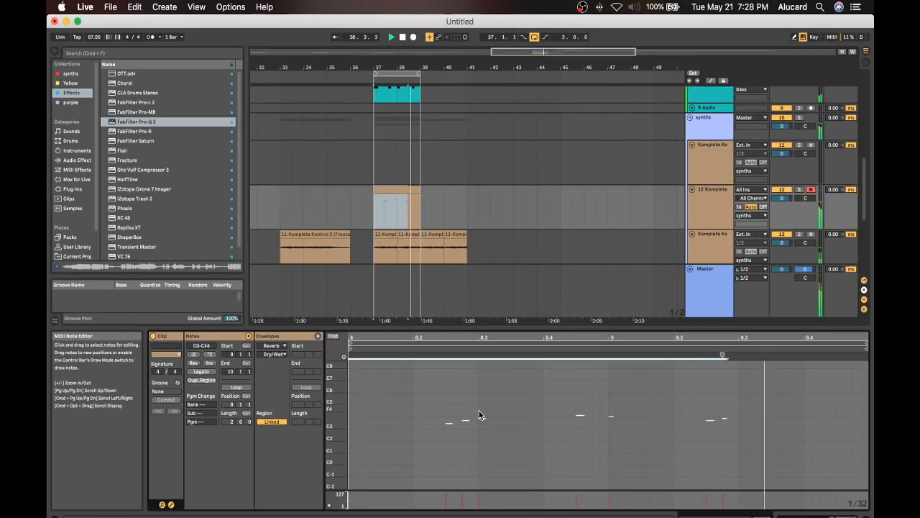
# Move the leftover long 14-Audio clip on track 6 so that it starts at bar 44.
pyautogui.scroll(4, 394, 191)
pyautogui.moveTo(460, 148); pyautogui.dragTo(554, 147)
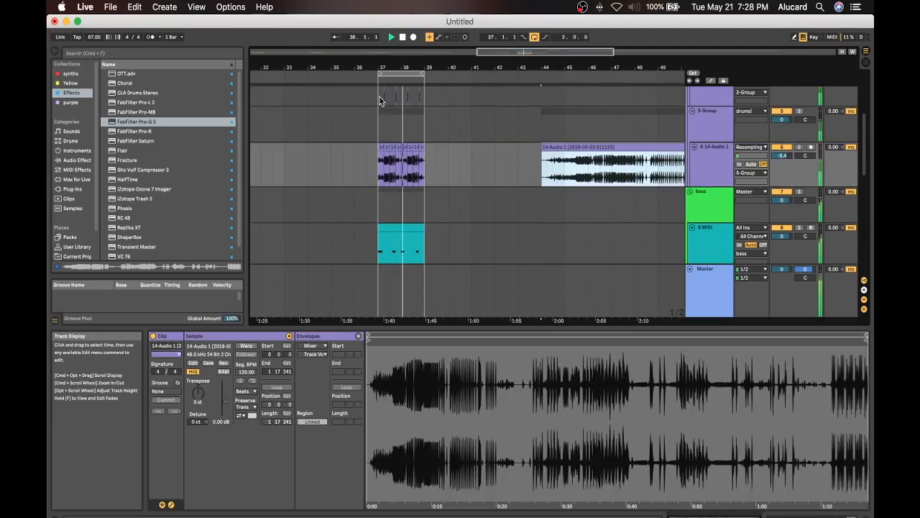
pyautogui.scroll(4, 378, 98)
pyautogui.scroll(-8, 376, 115)
# Duplicate the track 12 melody clip to bar 39 and lower the copy's last two notes to D#3 and F3.
pyautogui.press('space')
pyautogui.click(396, 161)
pyautogui.press('super+d')
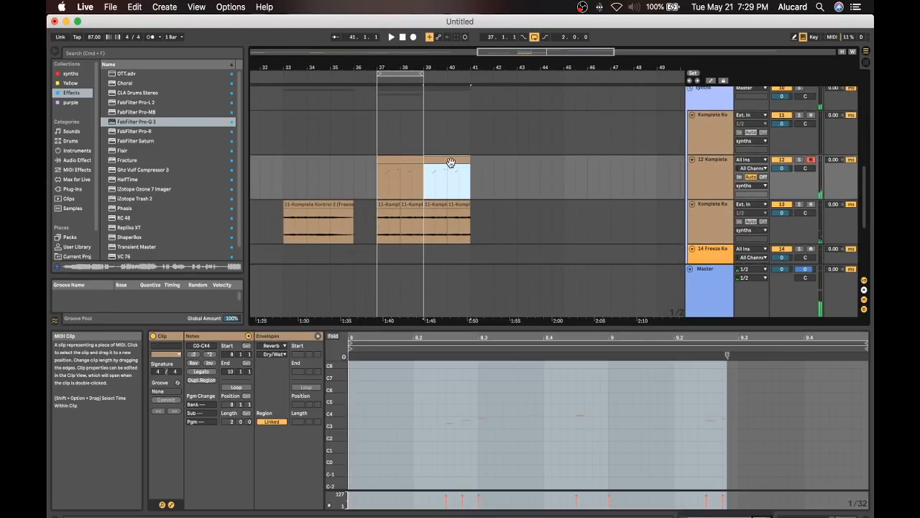
pyautogui.click(468, 439)
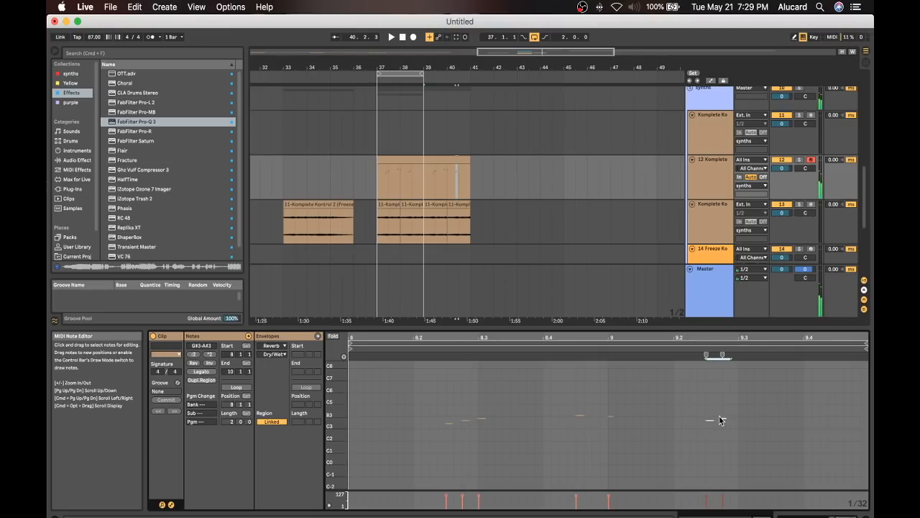
pyautogui.moveTo(333, 389); pyautogui.dragTo(534, 387)
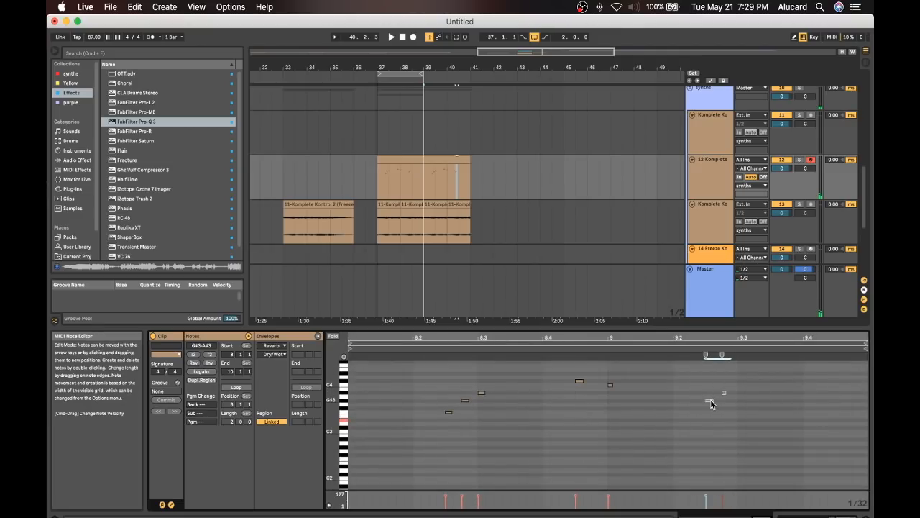
pyautogui.moveTo(710, 400); pyautogui.dragTo(710, 420)
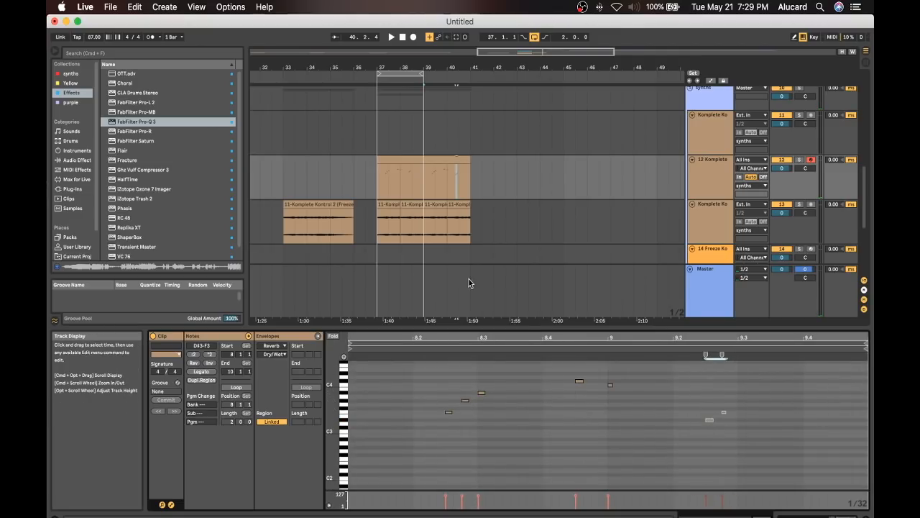
# Extend the loop to four bars and duplicate the drum and bass clips of bars 37 and 38 to bar 39.
pyautogui.moveTo(422, 74); pyautogui.dragTo(468, 75)
pyautogui.scroll(1, 446, 145)
pyautogui.scroll(5, 446, 145)
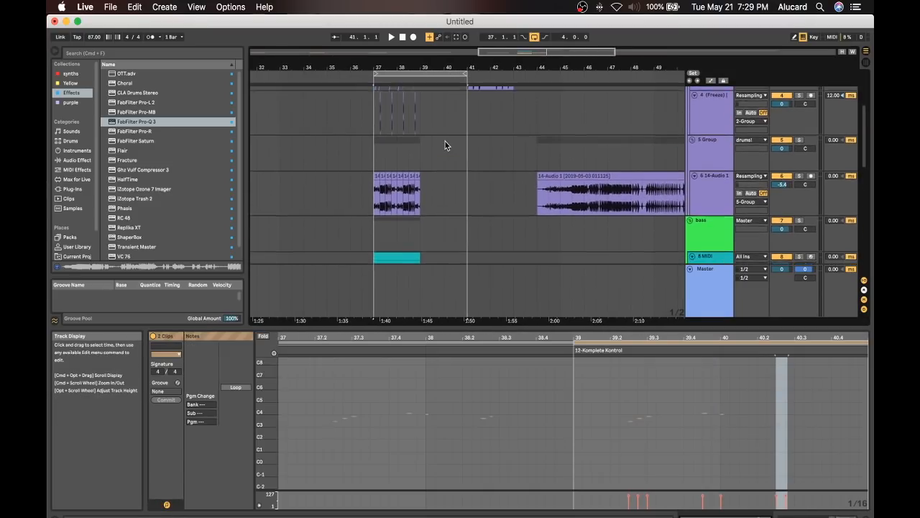
pyautogui.hscroll(-1, 445, 144)
pyautogui.click(394, 148)
pyautogui.moveTo(394, 149); pyautogui.dragTo(437, 211)
pyautogui.press('super+d')
pyautogui.scroll(5, 415, 123)
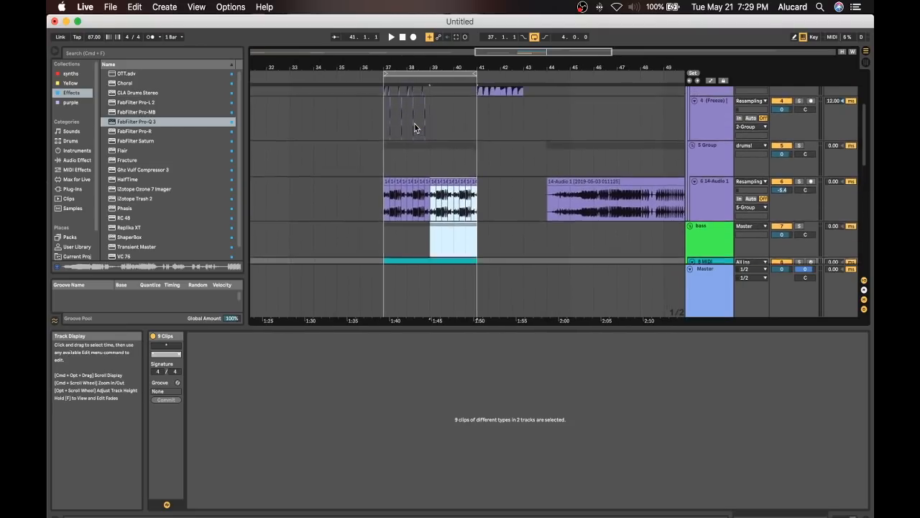
pyautogui.moveTo(392, 142); pyautogui.dragTo(440, 196)
pyautogui.press('super+d')
# Duplicate the track 15 pad clip at bar 37 so that the copy starts at bar 39.
pyautogui.scroll(-5, 439, 196)
pyautogui.scroll(-10, 439, 196)
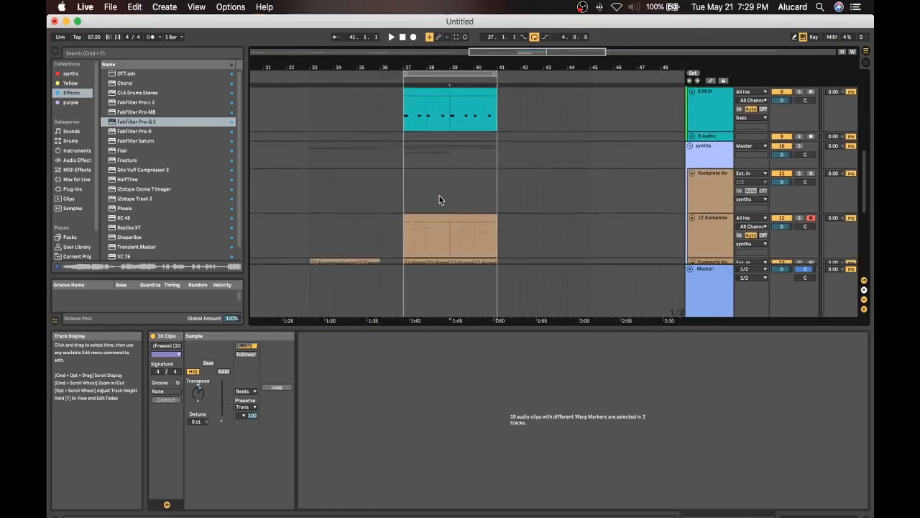
pyautogui.scroll(-1, 446, 204)
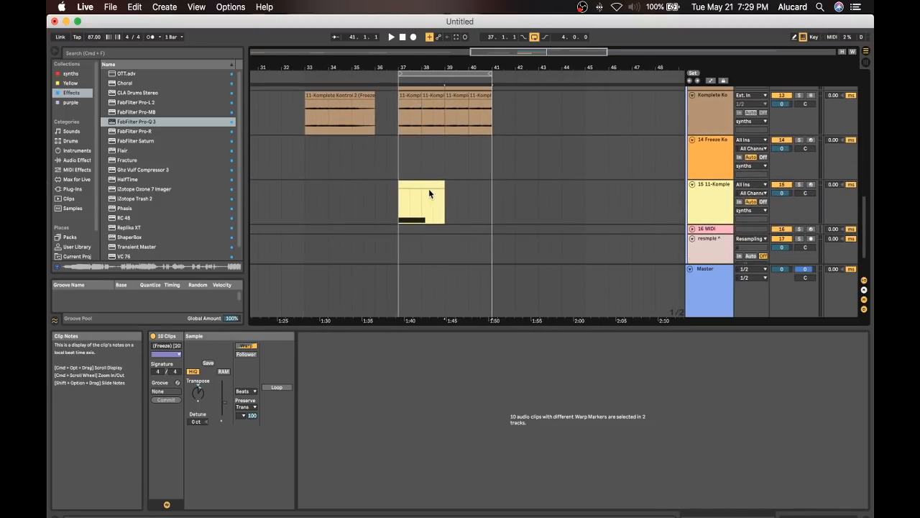
pyautogui.click(424, 185)
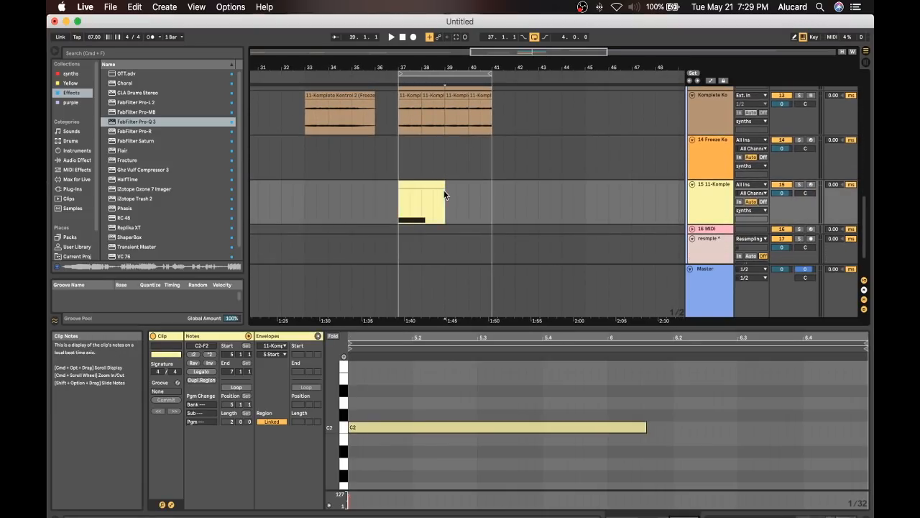
pyautogui.press('super+d')
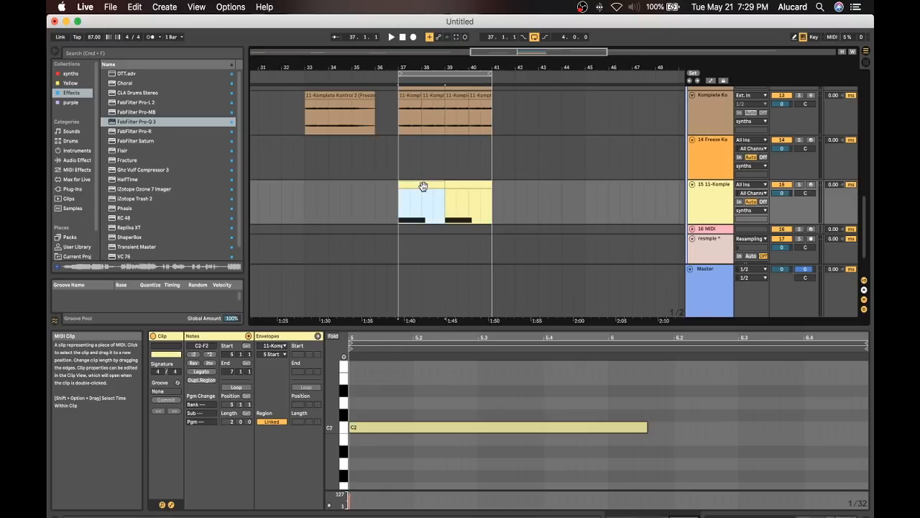
pyautogui.scroll(3, 422, 168)
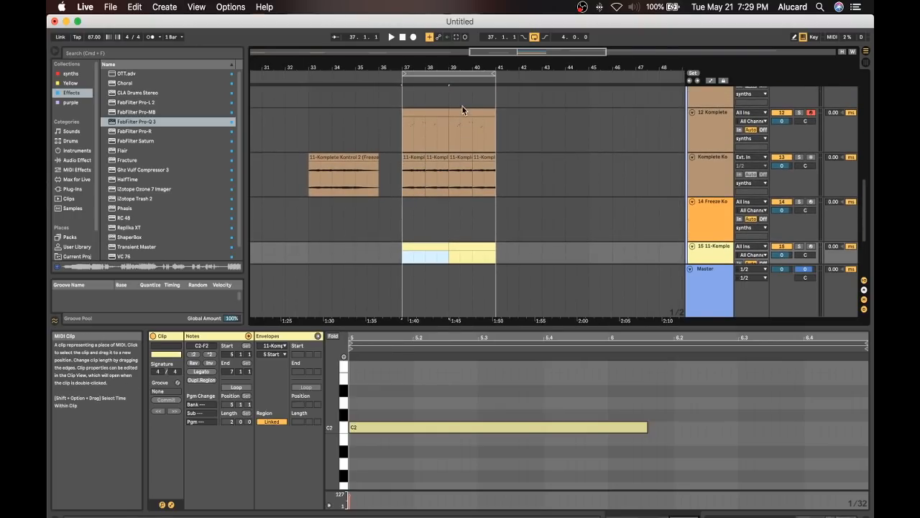
# Play the four-bar loop, review the bass and synth tracks, and fold the synths group.
pyautogui.press('space')
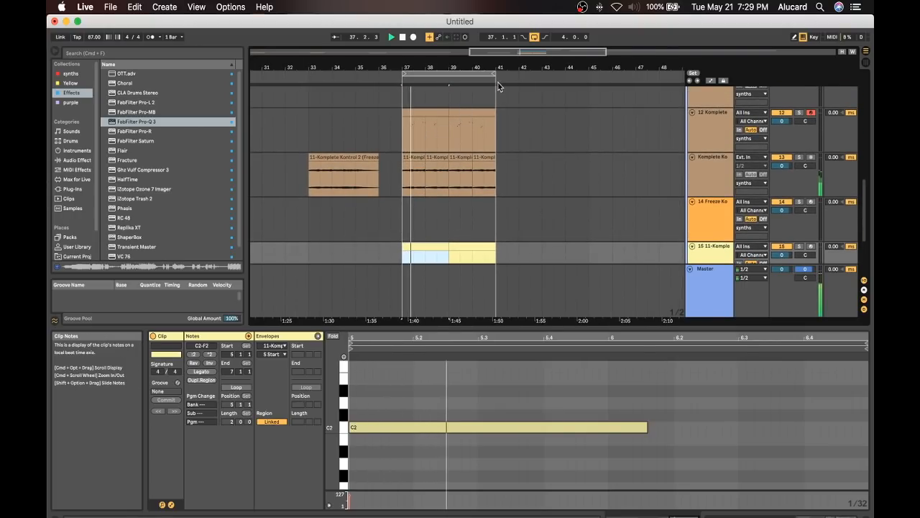
pyautogui.scroll(5, 712, 185)
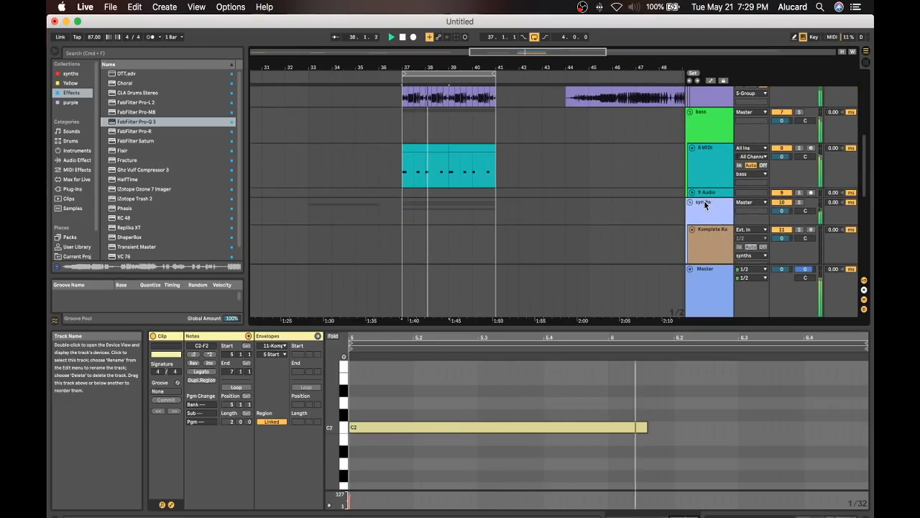
pyautogui.click(460, 172)
pyautogui.scroll(2, 460, 171)
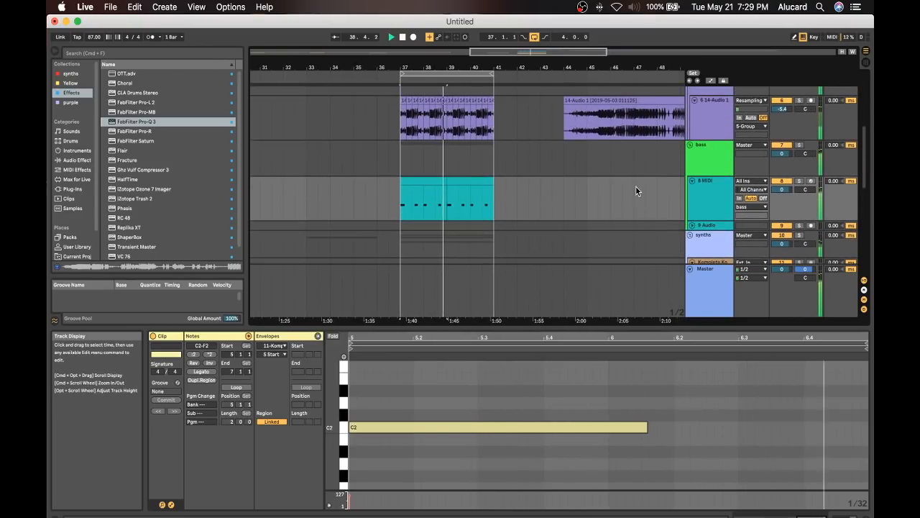
pyautogui.scroll(-5, 636, 190)
pyautogui.click(708, 144)
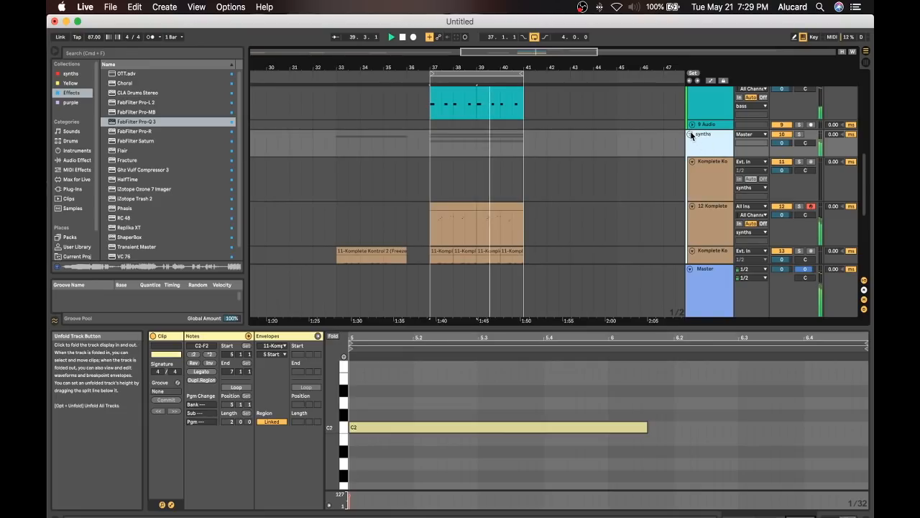
pyautogui.click(690, 134)
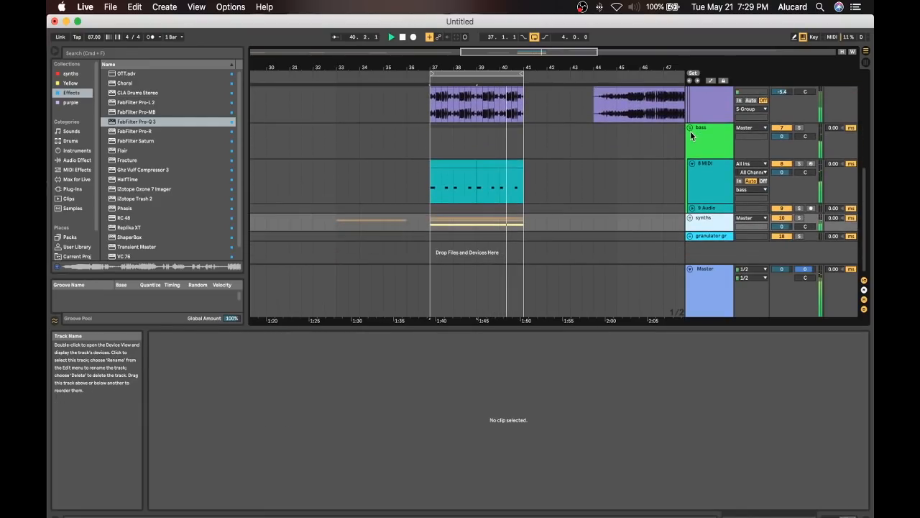
# Move the leftover clips on drum tracks 6 and 3 out of the way so that both start at bar 49.
pyautogui.scroll(3, 690, 135)
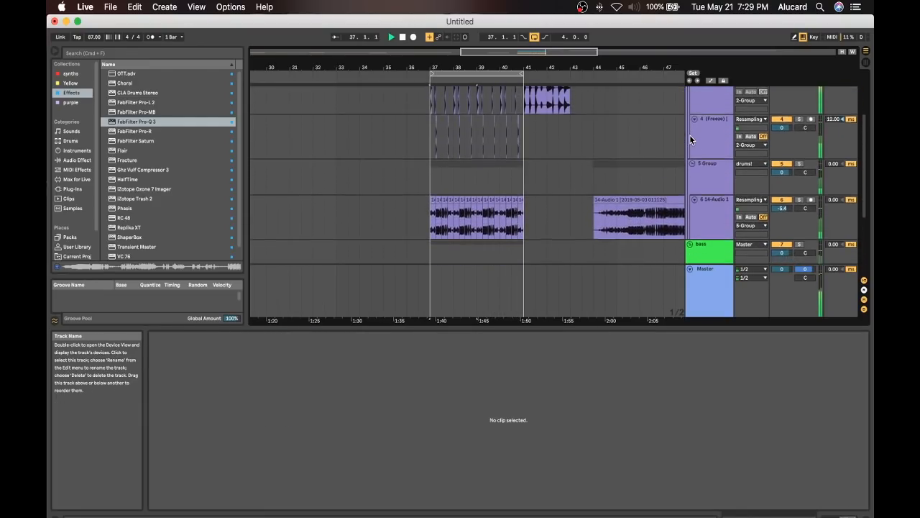
pyautogui.scroll(3, 501, 169)
pyautogui.hscroll(6, 501, 169)
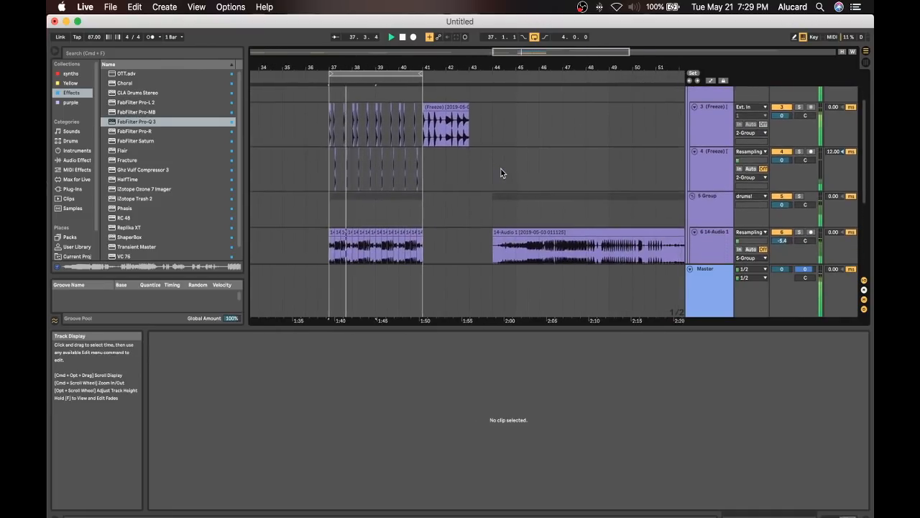
pyautogui.moveTo(452, 197); pyautogui.dragTo(569, 236)
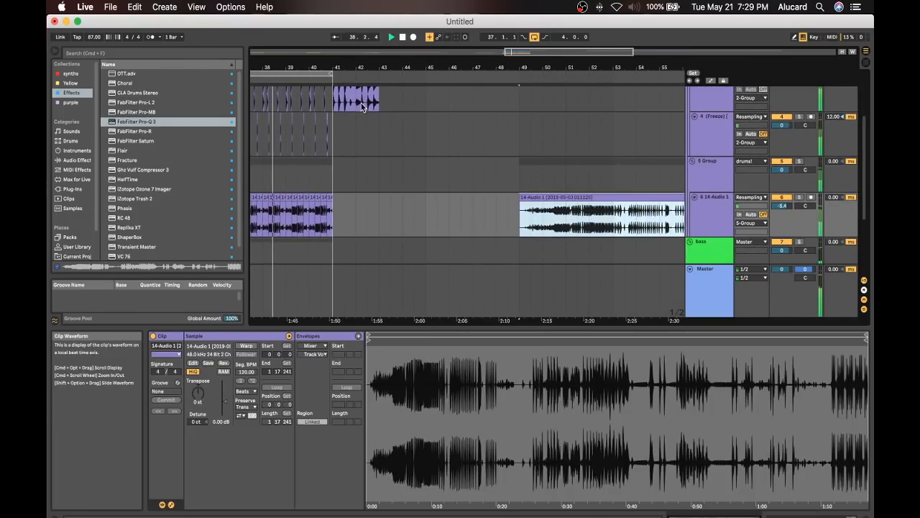
pyautogui.scroll(3, 358, 111)
pyautogui.moveTo(350, 121); pyautogui.dragTo(601, 256)
# Duplicate the drum clips of tracks 3, 4 and 6 from bars 37 to 40 to bar 41.
pyautogui.hscroll(-8, 528, 142)
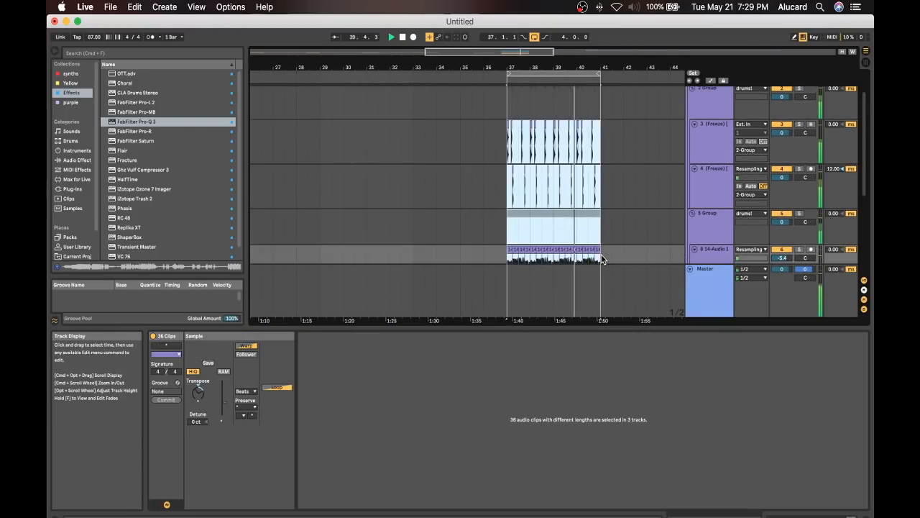
pyautogui.press('super+d')
pyautogui.hscroll(2, 602, 259)
pyautogui.scroll(-2, 602, 259)
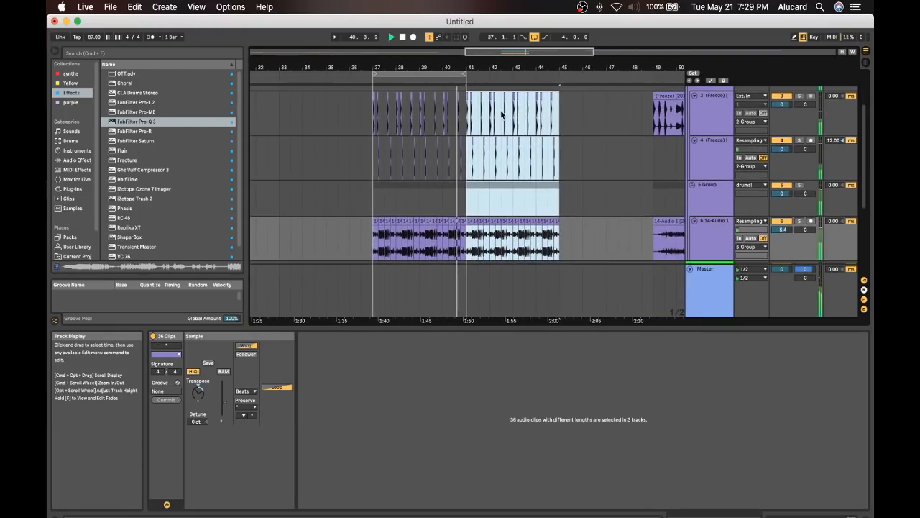
# Replace the track 15 clip at bar 43 with a duplicate of the C3 clip from bar 41.
pyautogui.scroll(-5, 502, 114)
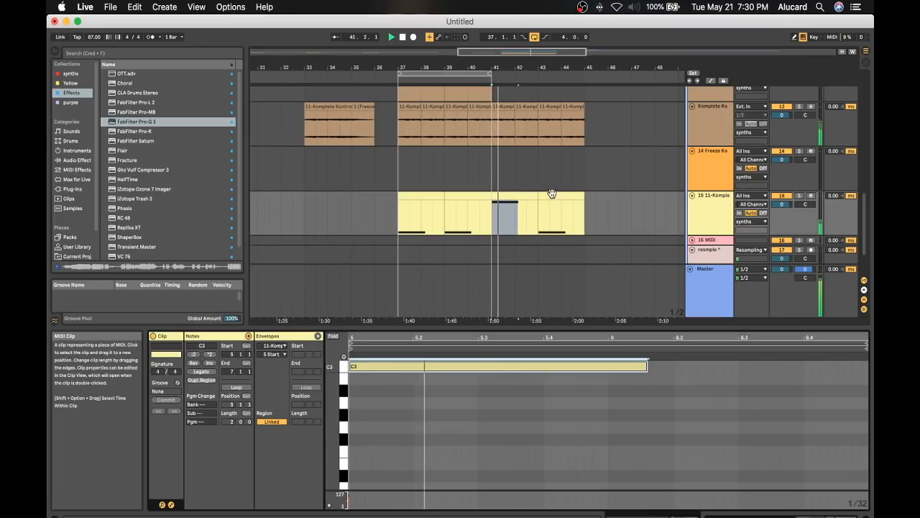
pyautogui.click(530, 199)
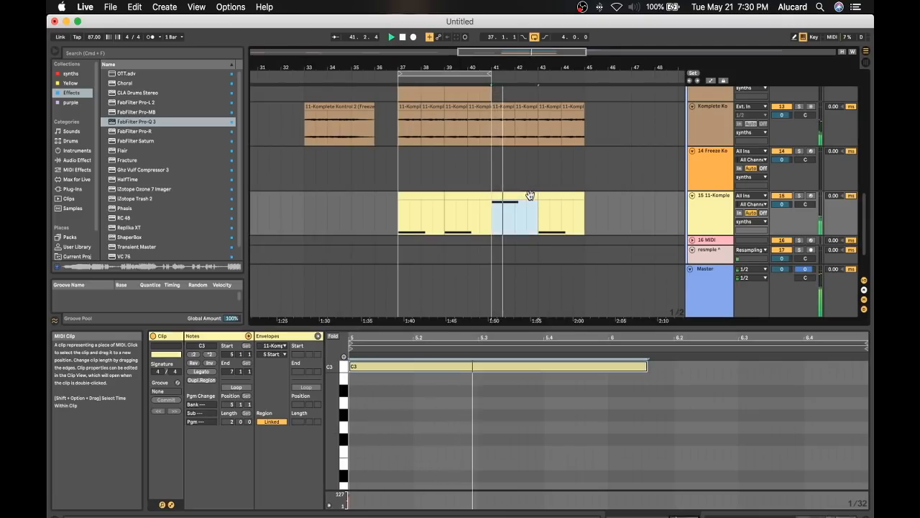
pyautogui.click(529, 196)
pyautogui.scroll(5, 576, 196)
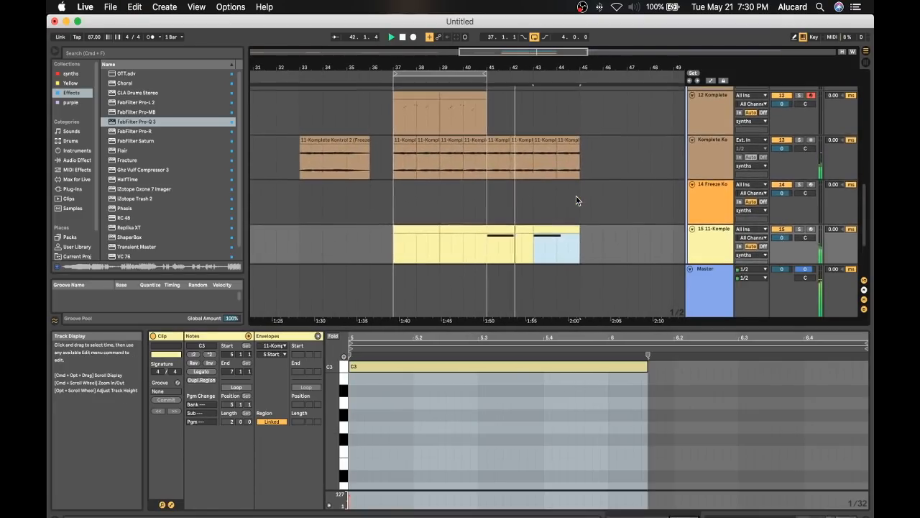
# Duplicate the lower bass clip from bar 41 to bar 43 and extend the loop to eight bars, ending at bar 45.
pyautogui.hscroll(3, 577, 169)
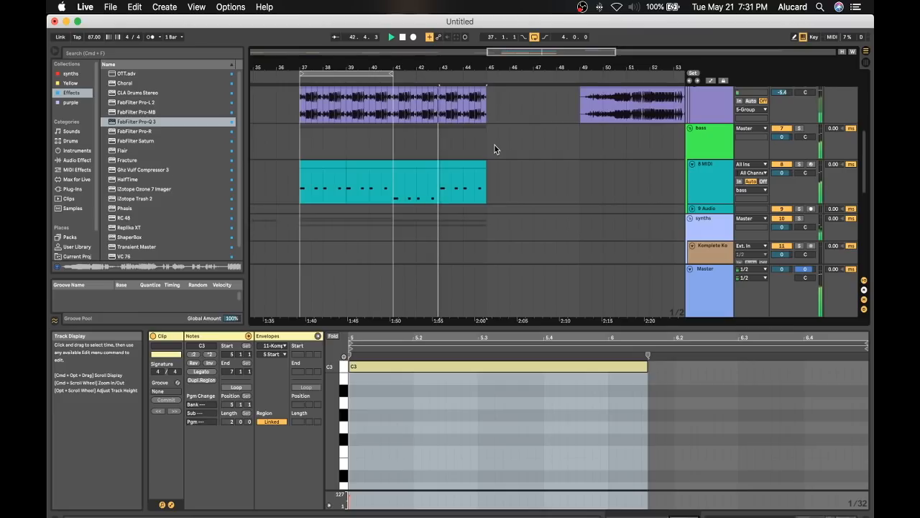
pyautogui.scroll(-3, 494, 145)
pyautogui.hscroll(-2, 495, 145)
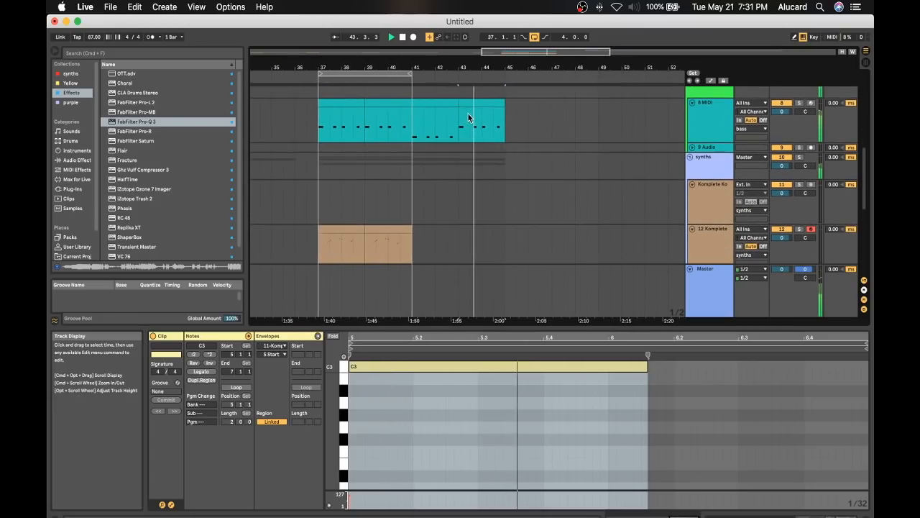
pyautogui.click(441, 101)
pyautogui.press('super+d')
pyautogui.moveTo(410, 74); pyautogui.dragTo(504, 74)
pyautogui.scroll(-2, 401, 222)
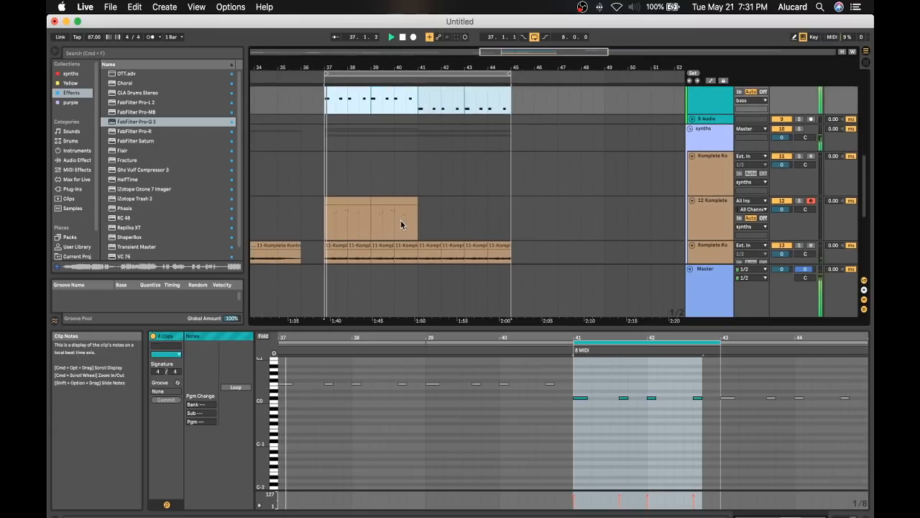
# Set the insert position at bar 41 on track 12 and listen to the eight-bar loop while reviewing the synth tracks.
pyautogui.scroll(-3, 400, 220)
pyautogui.hscroll(-1, 401, 220)
pyautogui.click(434, 165)
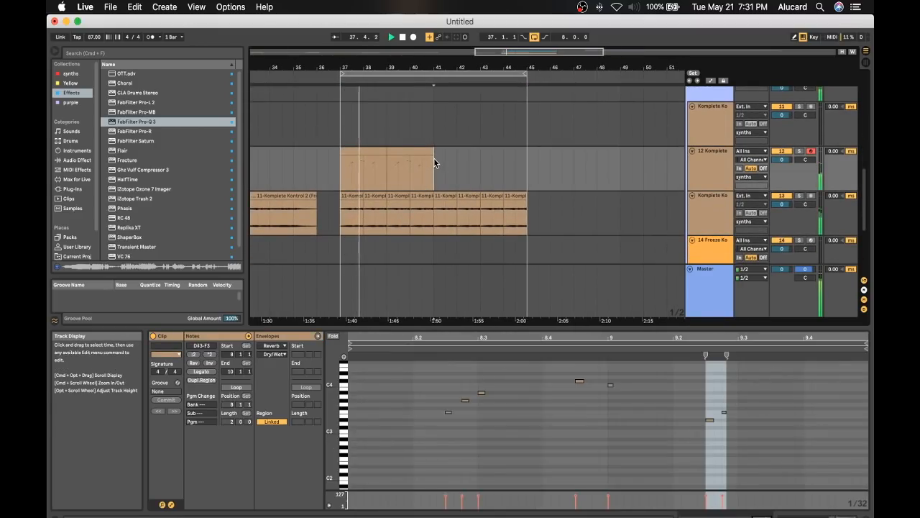
pyautogui.scroll(-3, 428, 124)
pyautogui.scroll(-3, 428, 124)
pyautogui.scroll(3, 427, 124)
pyautogui.hscroll(-1, 431, 122)
pyautogui.hscroll(2, 457, 112)
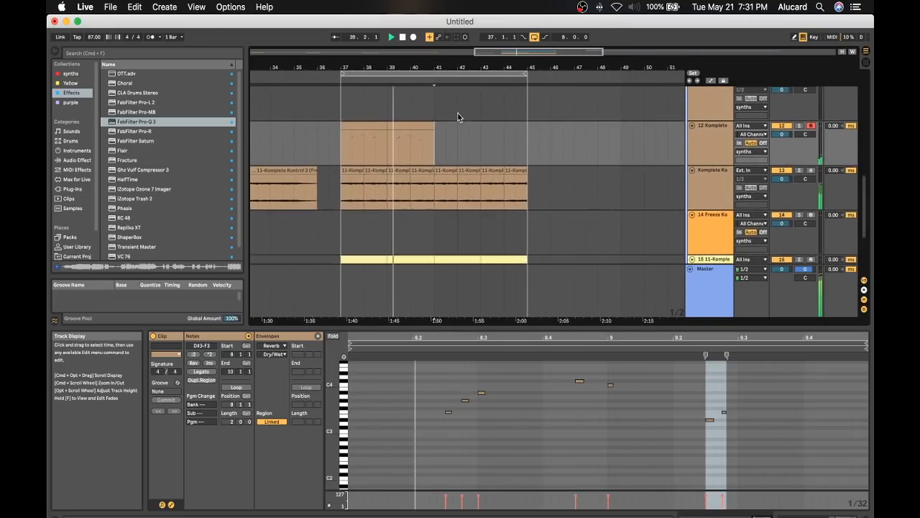
pyautogui.scroll(2, 446, 134)
pyautogui.hscroll(1, 446, 135)
pyautogui.scroll(-2, 446, 135)
pyautogui.hscroll(-1, 446, 134)
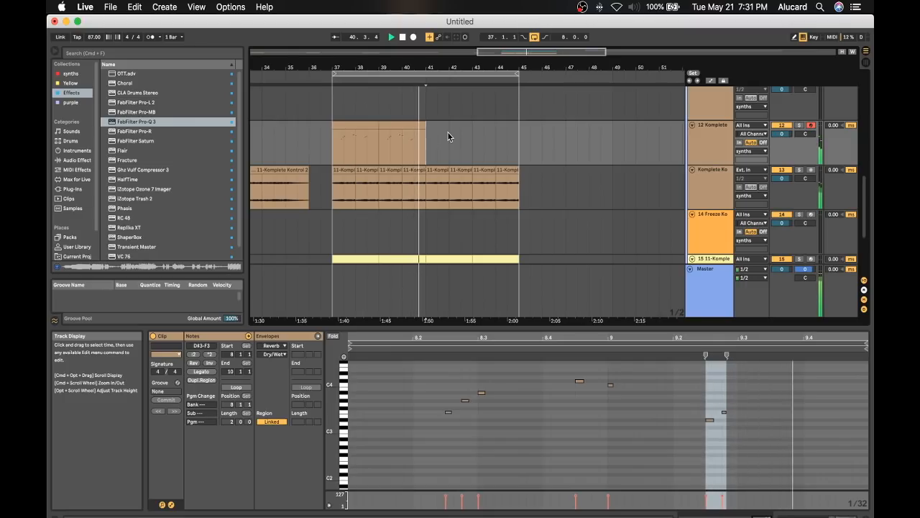
# Capture the played melody on track 12 and fit the clip to bars 41 to 44.
pyautogui.click(456, 36)
pyautogui.moveTo(473, 125); pyautogui.dragTo(427, 125)
pyautogui.moveTo(495, 125); pyautogui.dragTo(555, 113)
pyautogui.hscroll(-2, 390, 141)
pyautogui.scroll(5, 392, 139)
pyautogui.click(404, 136)
pyautogui.scroll(-3, 396, 136)
pyautogui.scroll(-3, 395, 136)
pyautogui.hscroll(1, 395, 136)
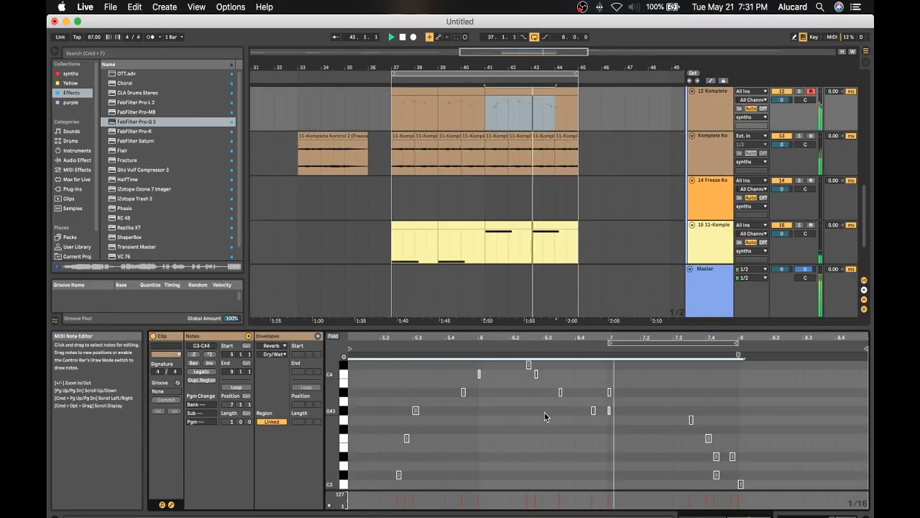
# Stop playback and shift the C#3 note near the end of the captured melody slightly later.
pyautogui.press('space')
pyautogui.click(722, 477)
pyautogui.scroll(-3, 398, 202)
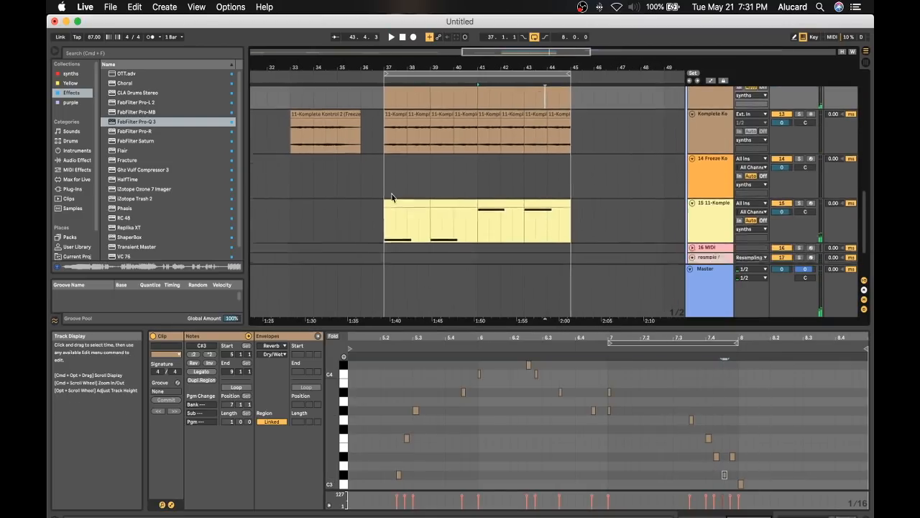
pyautogui.hscroll(-2, 400, 205)
pyautogui.scroll(2, 400, 205)
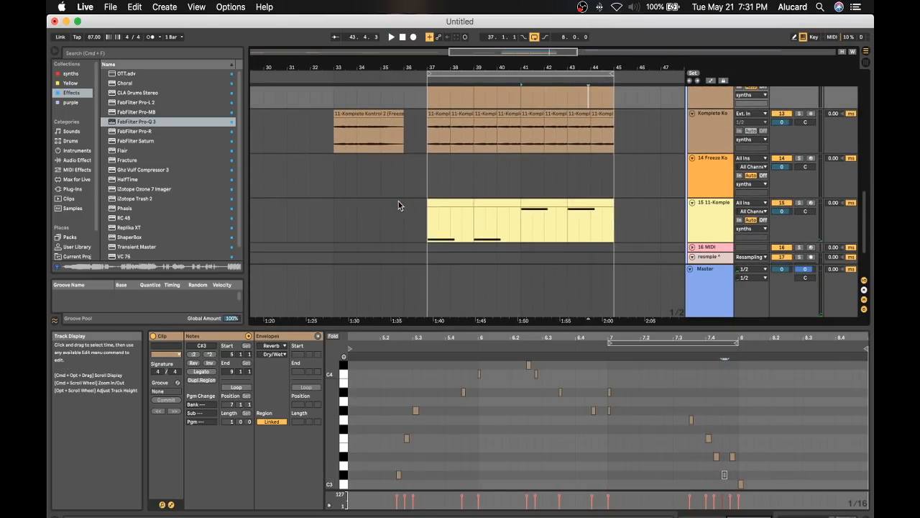
# Insert a new MIDI track directly below track 14 and select it.
pyautogui.click(732, 175)
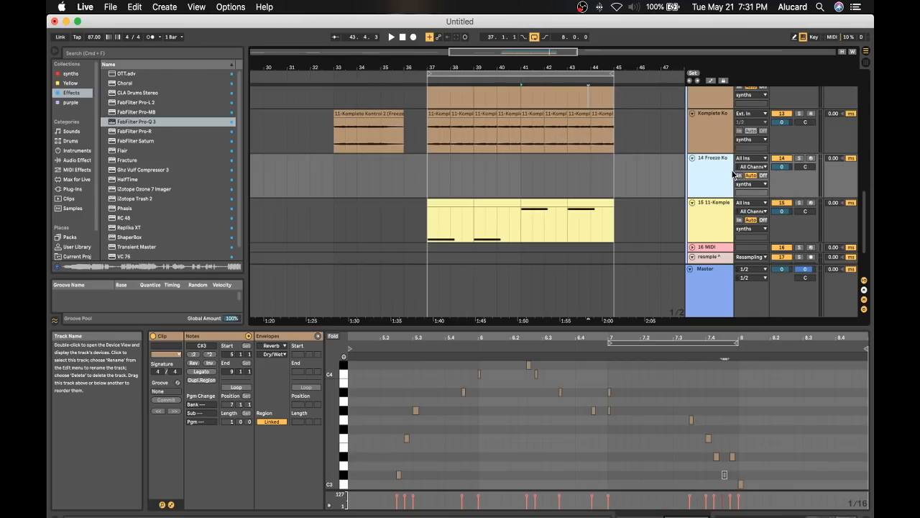
pyautogui.press('super+shift+t')
pyautogui.click(518, 161)
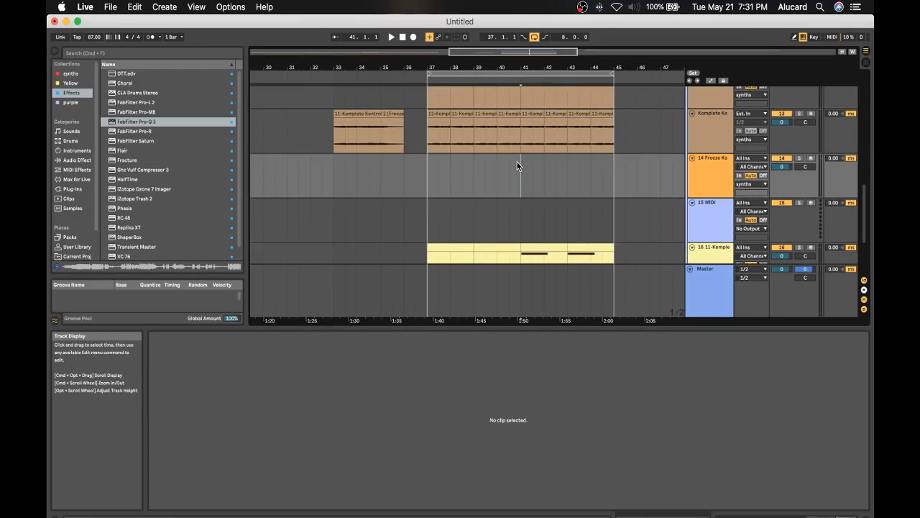
pyautogui.scroll(-1, 681, 260)
pyautogui.hscroll(-1, 682, 260)
pyautogui.scroll(3, 415, 218)
pyautogui.hscroll(-1, 416, 218)
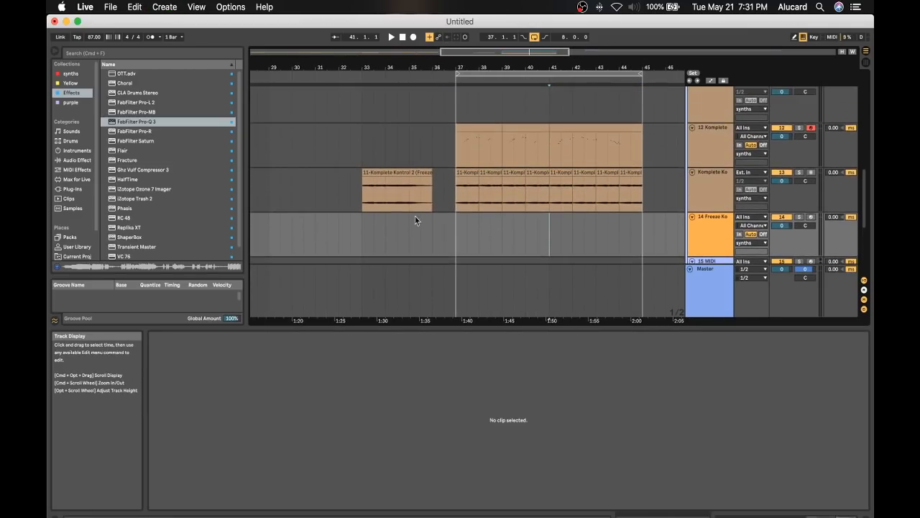
pyautogui.scroll(-1, 702, 234)
pyautogui.click(703, 234)
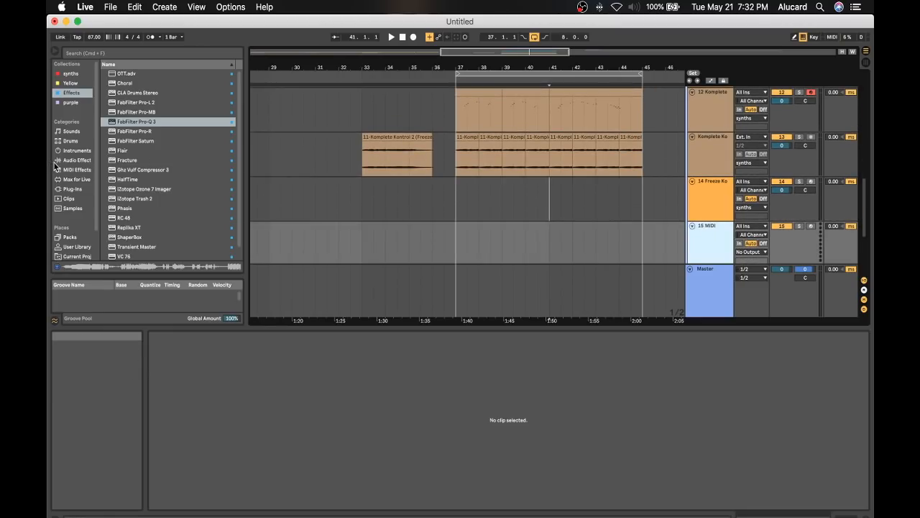
# Browse the plug-ins and audio effects, and look over the arrangement from the synths up to the drums.
pyautogui.click(75, 179)
pyautogui.click(73, 189)
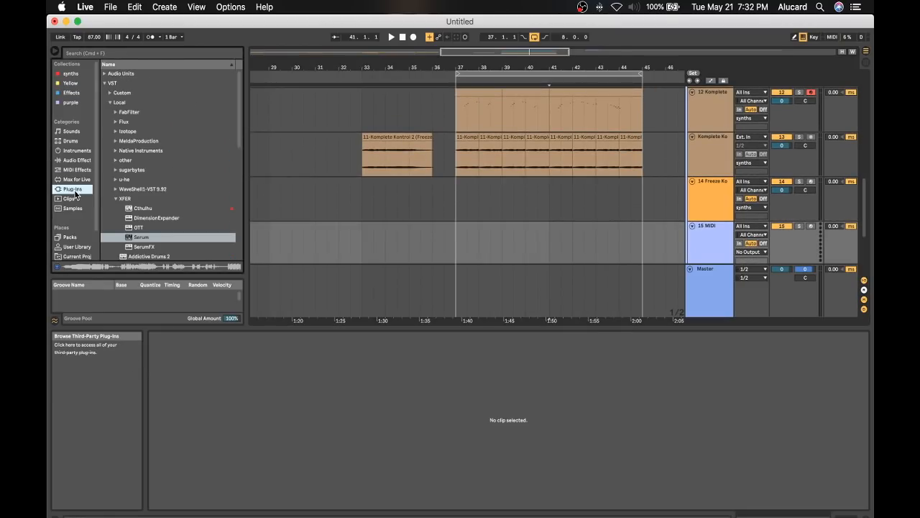
pyautogui.click(72, 160)
pyautogui.scroll(-5, 345, 160)
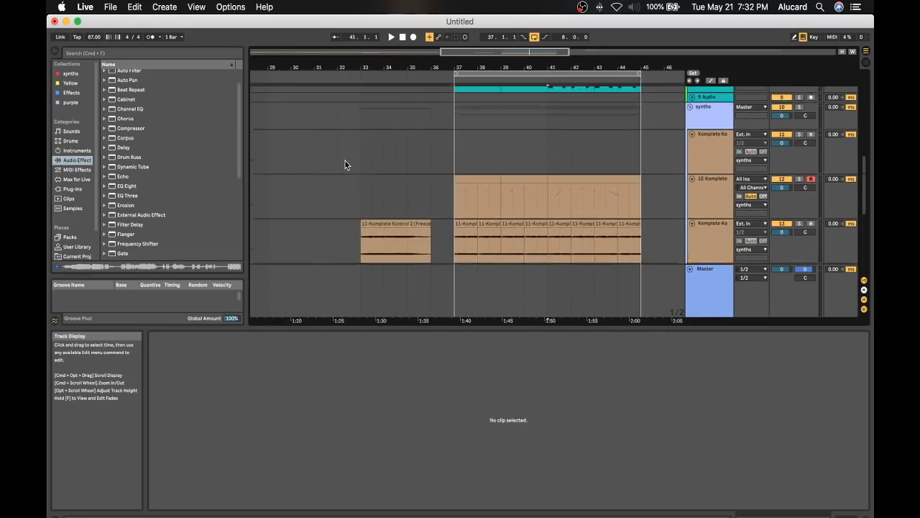
pyautogui.scroll(5, 398, 180)
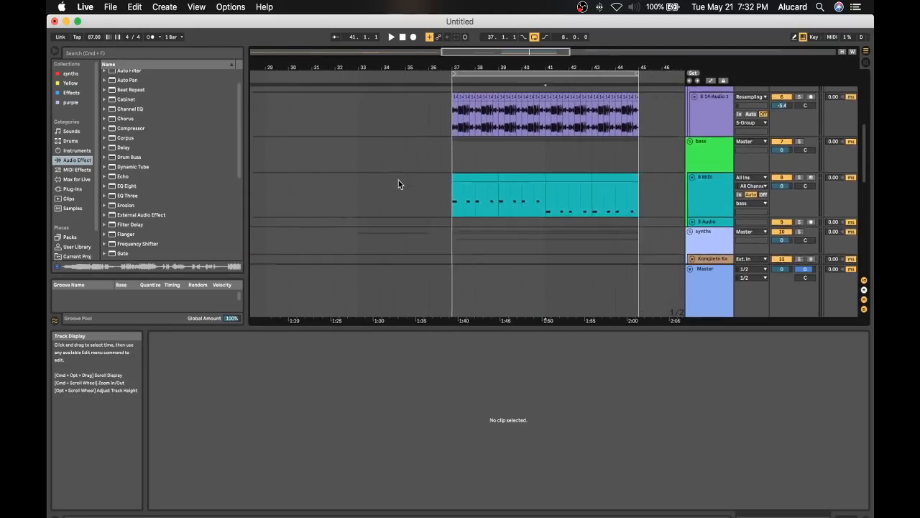
pyautogui.hscroll(4, 398, 180)
pyautogui.scroll(3, 398, 179)
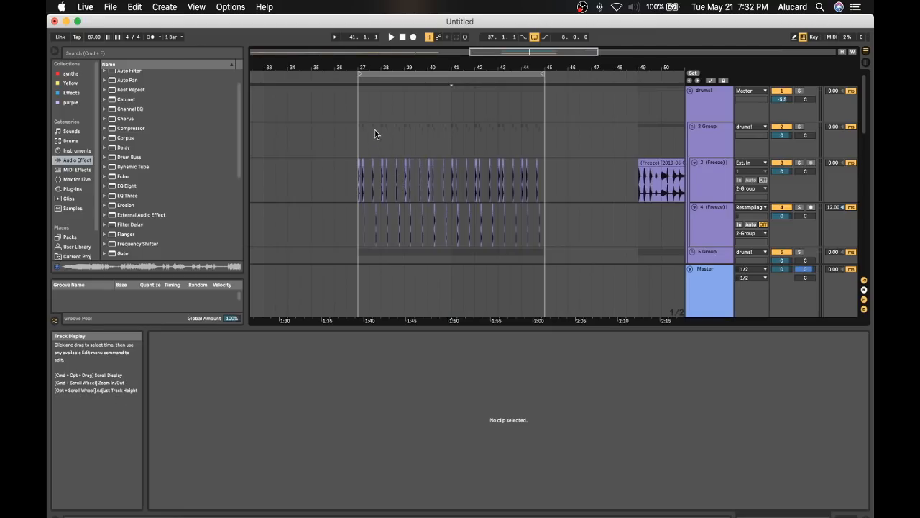
# Look over the arrangement from bar 37, from the drum groups through the bass to the synth tracks.
pyautogui.click(360, 113)
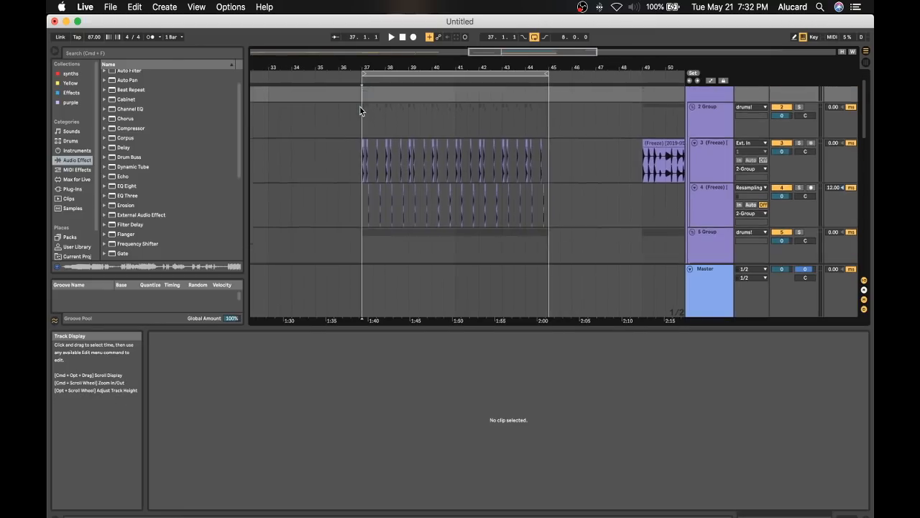
pyautogui.scroll(-3, 360, 110)
pyautogui.hscroll(-1, 360, 110)
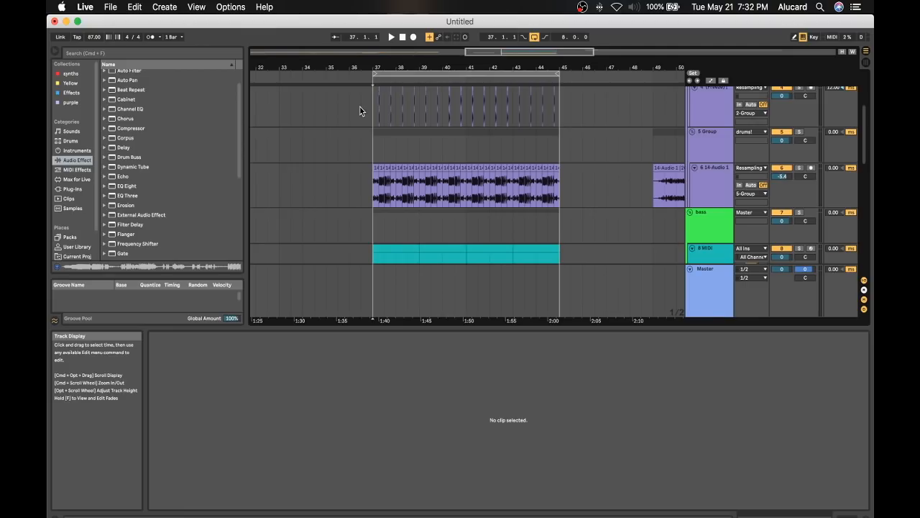
pyautogui.click(376, 139)
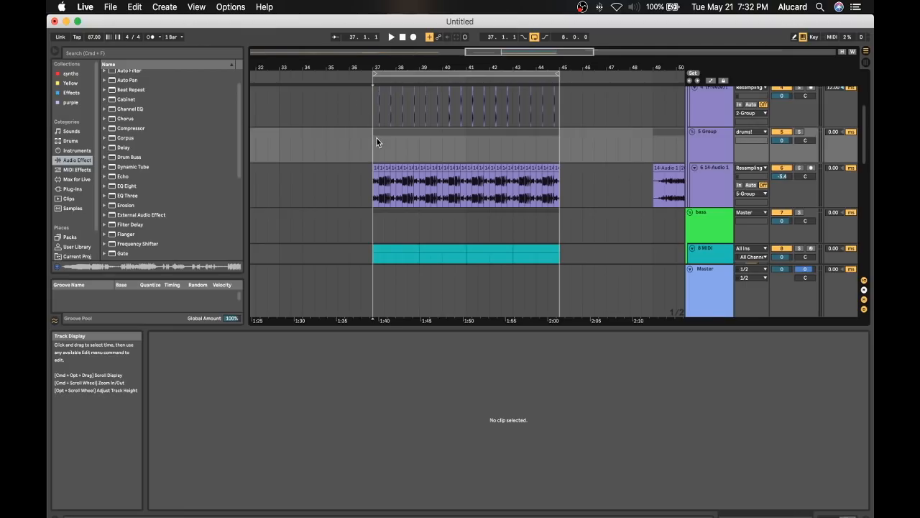
pyautogui.scroll(5, 376, 138)
pyautogui.hscroll(-1, 377, 138)
pyautogui.scroll(2, 377, 138)
pyautogui.hscroll(1, 376, 138)
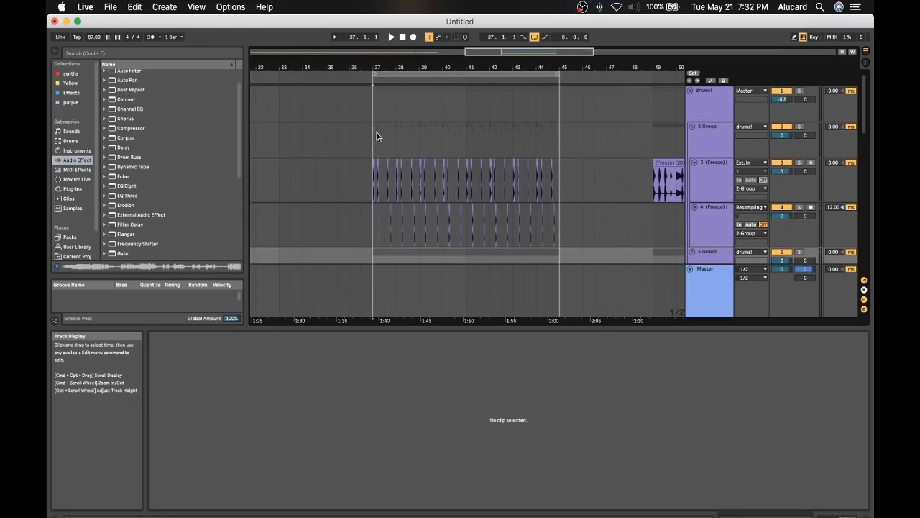
pyautogui.click(374, 101)
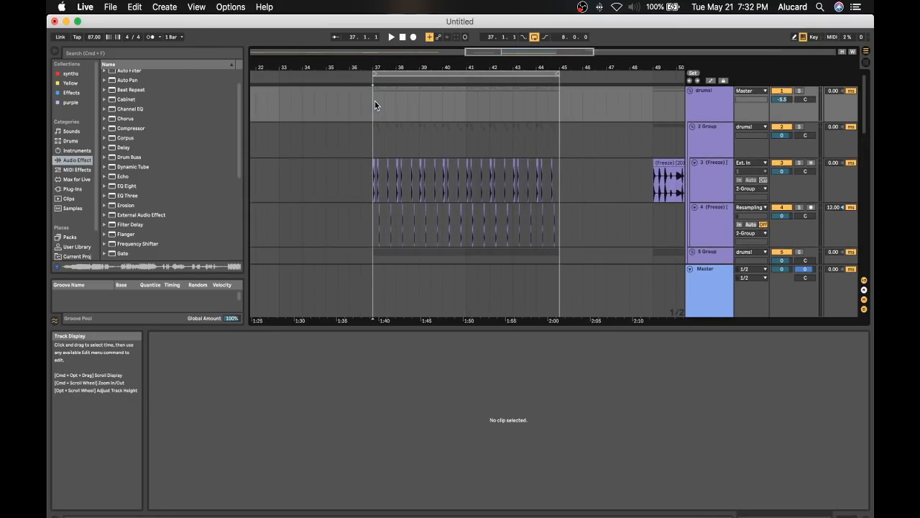
pyautogui.scroll(-4, 375, 101)
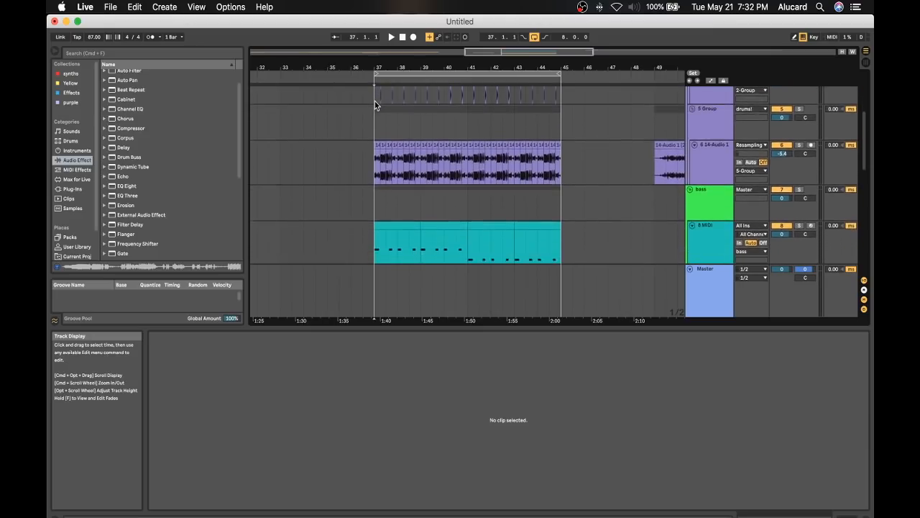
pyautogui.scroll(4, 374, 101)
pyautogui.hscroll(1, 375, 100)
pyautogui.scroll(-10, 375, 101)
pyautogui.hscroll(-2, 374, 101)
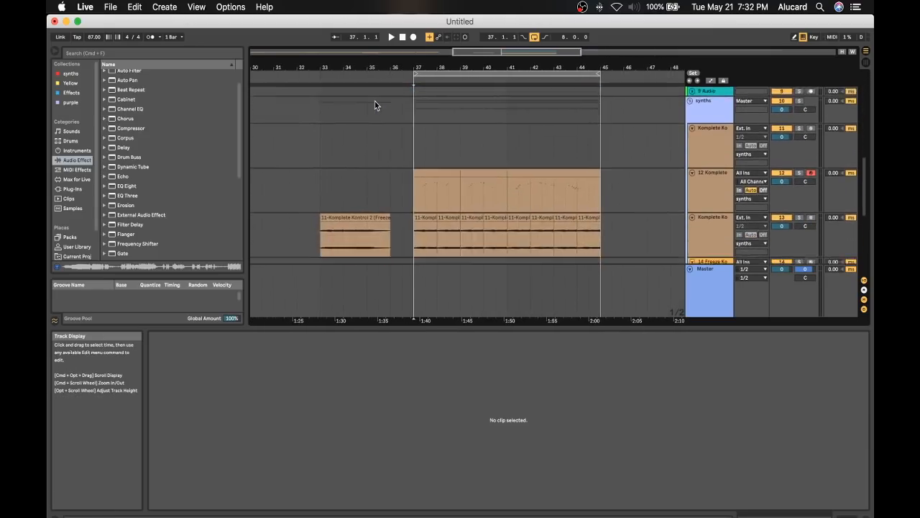
pyautogui.scroll(3, 437, 212)
pyautogui.hscroll(1, 437, 212)
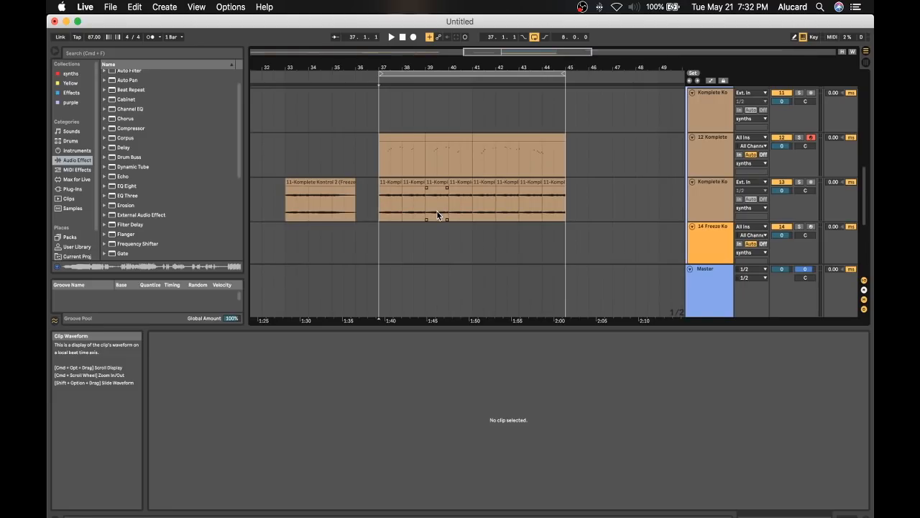
# Examine the first looped clip on track 13 and the device chain of the drums' 2 Group.
pyautogui.click(389, 184)
pyautogui.scroll(1, 389, 182)
pyautogui.scroll(8, 389, 182)
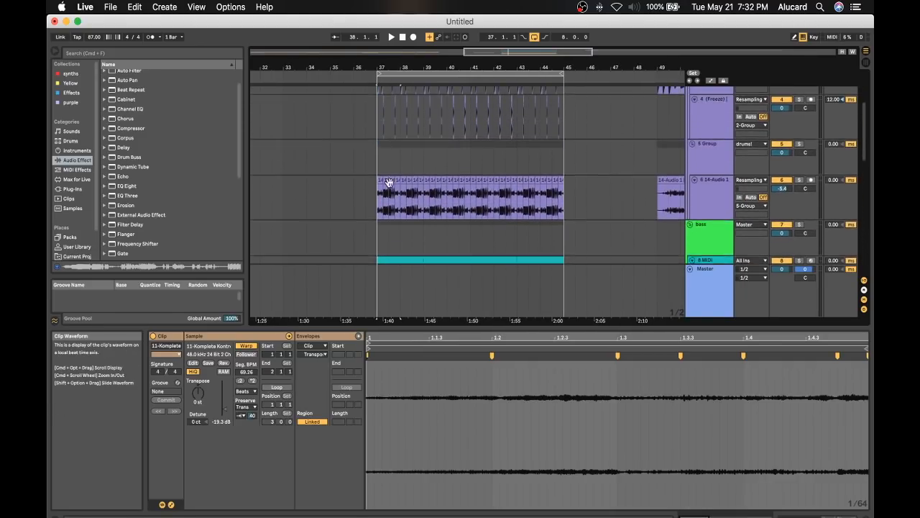
pyautogui.scroll(1, 679, 127)
pyautogui.hscroll(-1, 679, 127)
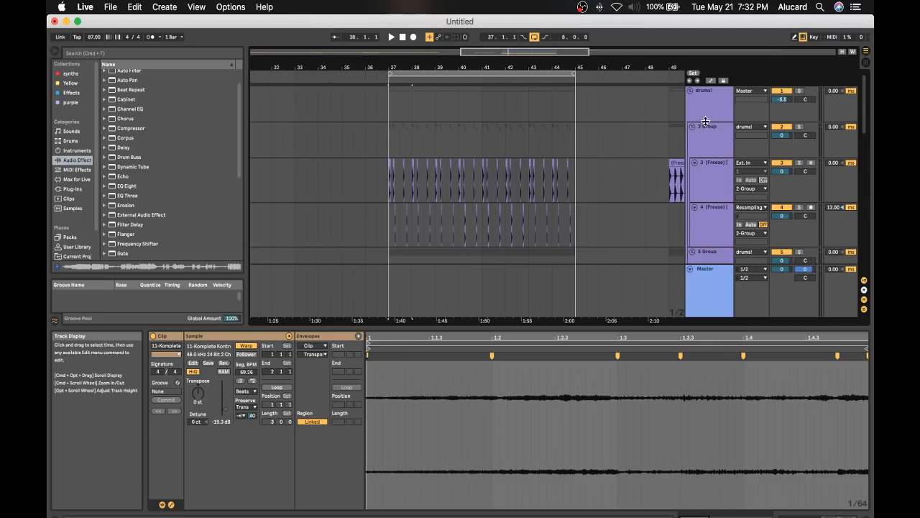
pyautogui.scroll(3, 680, 127)
pyautogui.click(712, 105)
pyautogui.scroll(-6, 389, 143)
pyautogui.hscroll(-1, 389, 143)
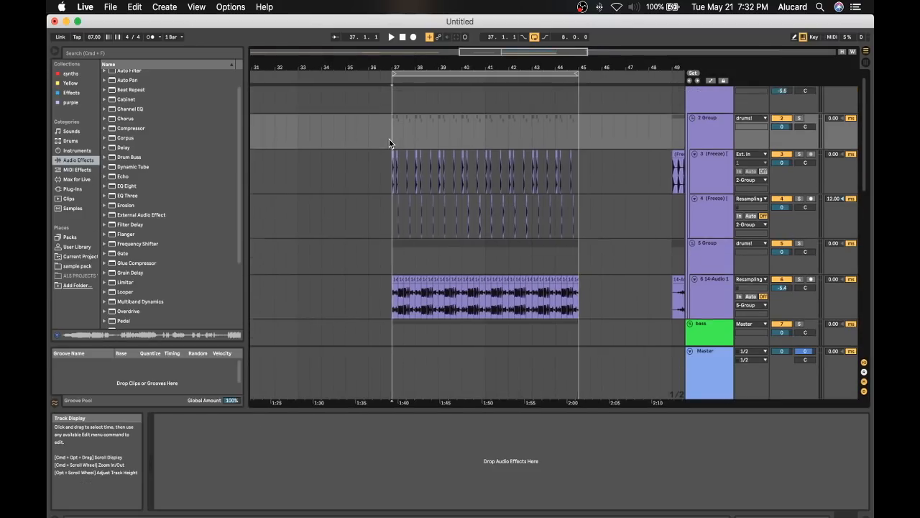
pyautogui.scroll(-3, 389, 142)
pyautogui.hscroll(-1, 389, 142)
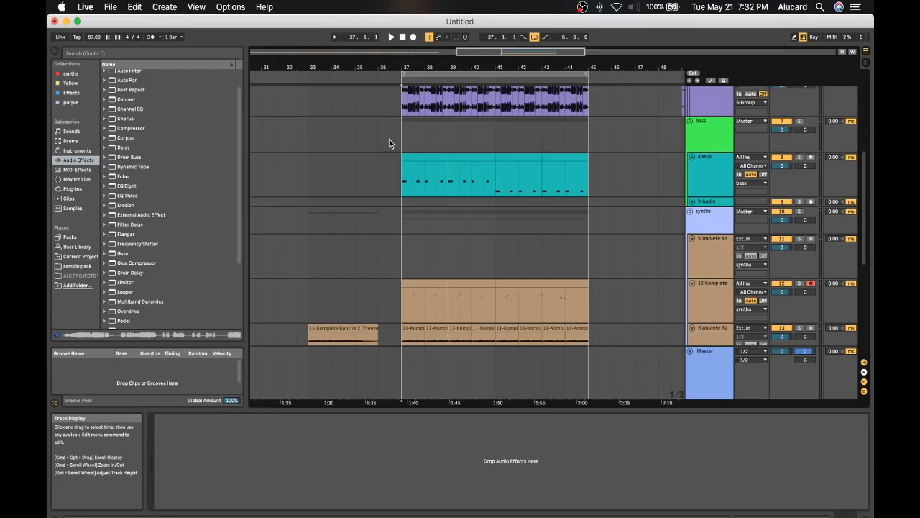
# Fold the synths group so its member tracks are hidden.
pyautogui.click(689, 211)
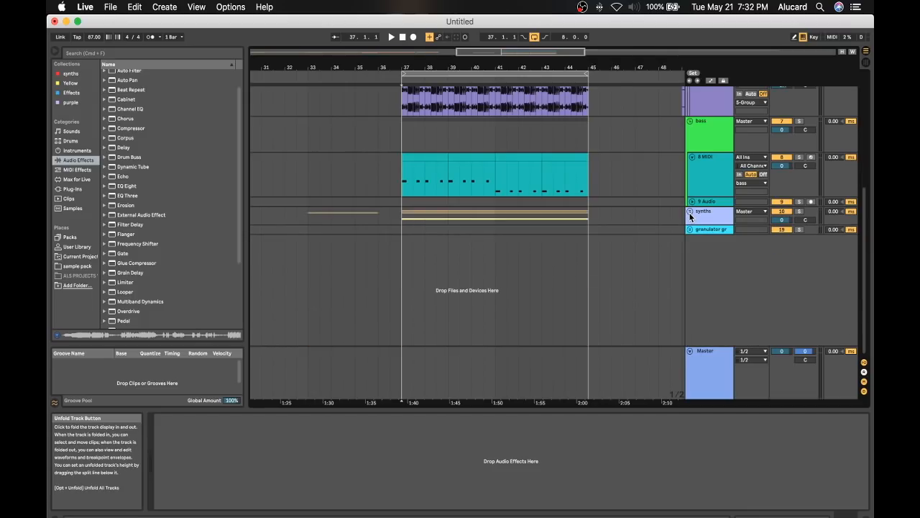
pyautogui.rightClick(701, 286)
pyautogui.click(690, 212)
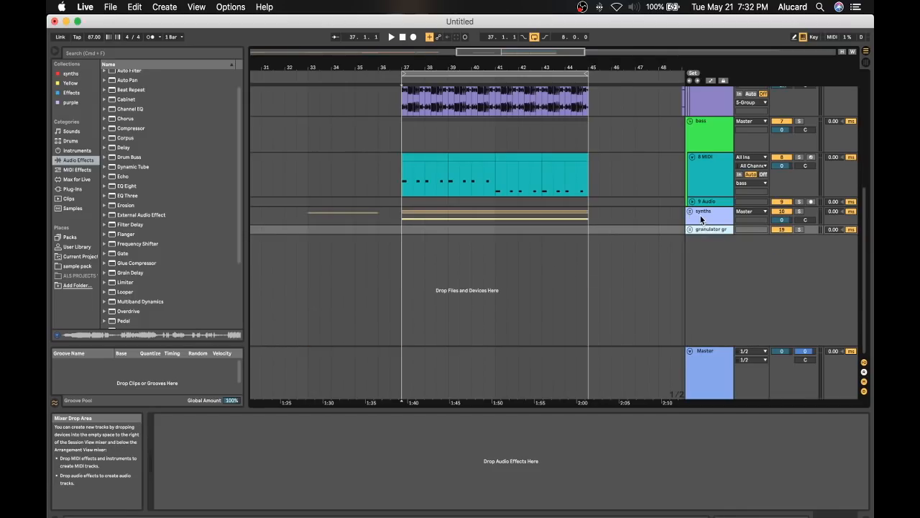
pyautogui.click(689, 211)
pyautogui.click(688, 211)
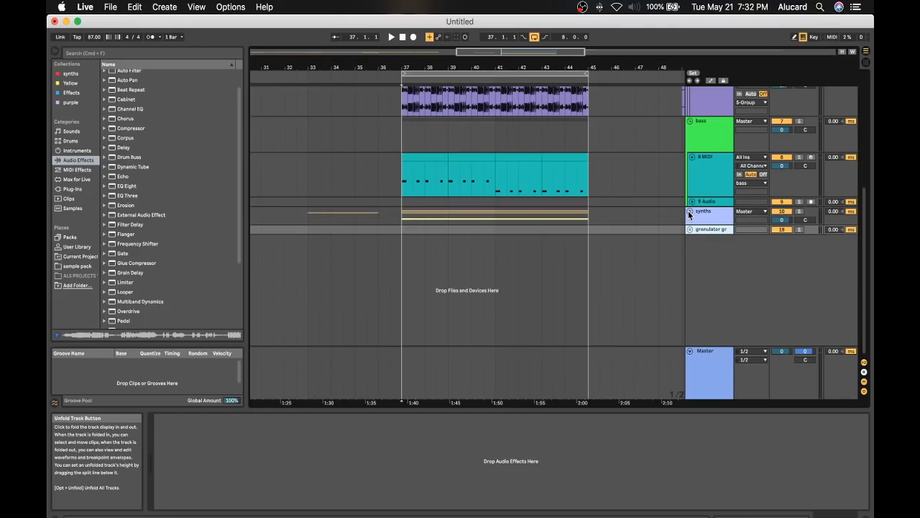
# Play the loop from the first bass clip on track 8 and review the drum and bass tracks.
pyautogui.click(428, 159)
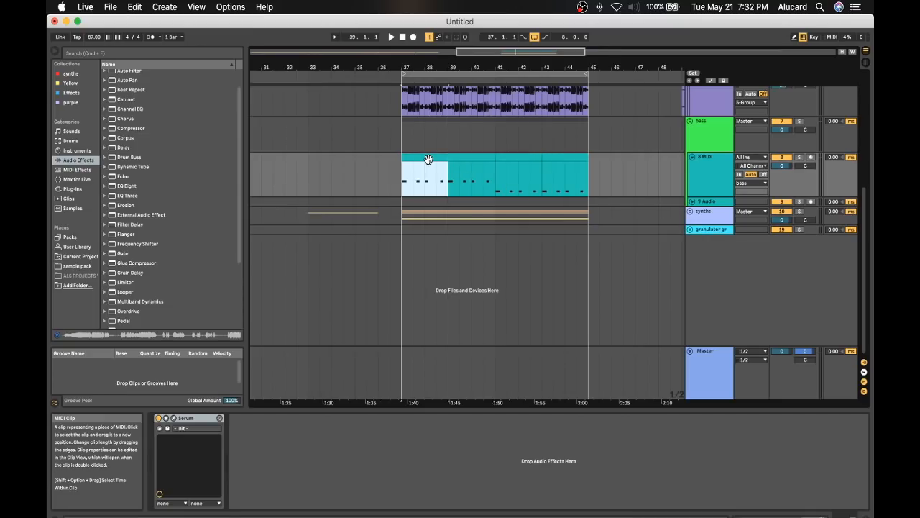
pyautogui.press('space')
pyautogui.scroll(3, 419, 160)
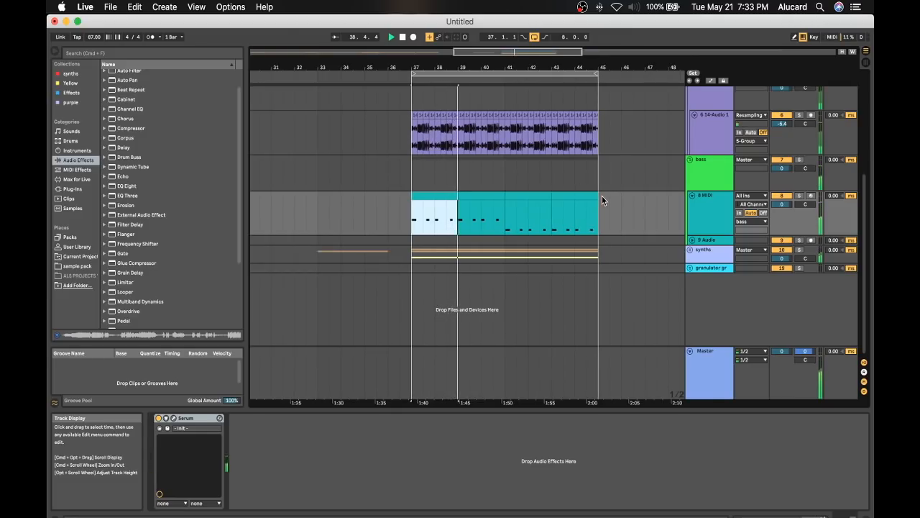
pyautogui.scroll(5, 486, 175)
pyautogui.scroll(-3, 486, 175)
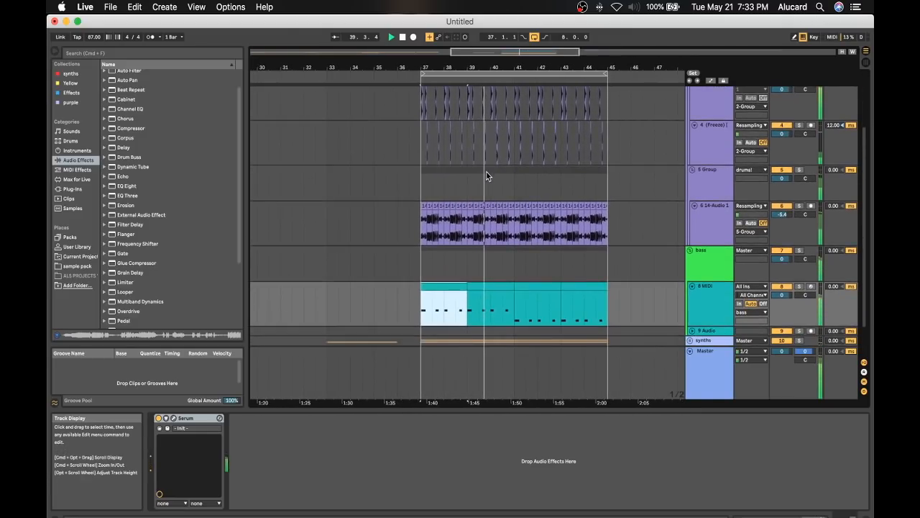
pyautogui.scroll(-2, 683, 287)
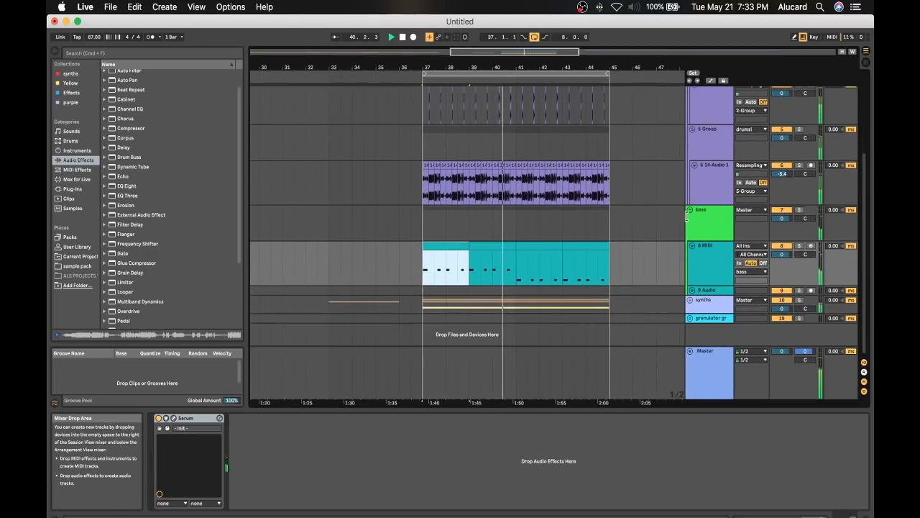
# Unfold the synths group and review its tracks while the loop plays.
pyautogui.click(690, 293)
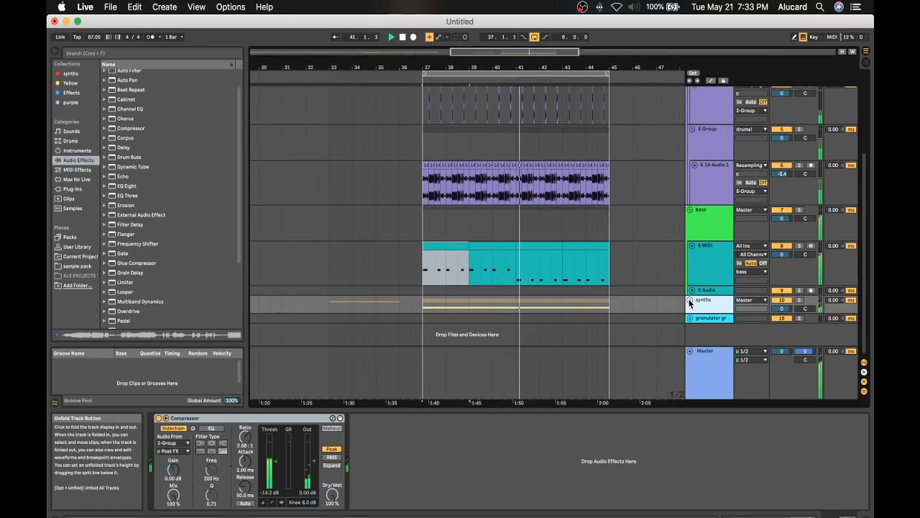
pyautogui.scroll(-5, 657, 232)
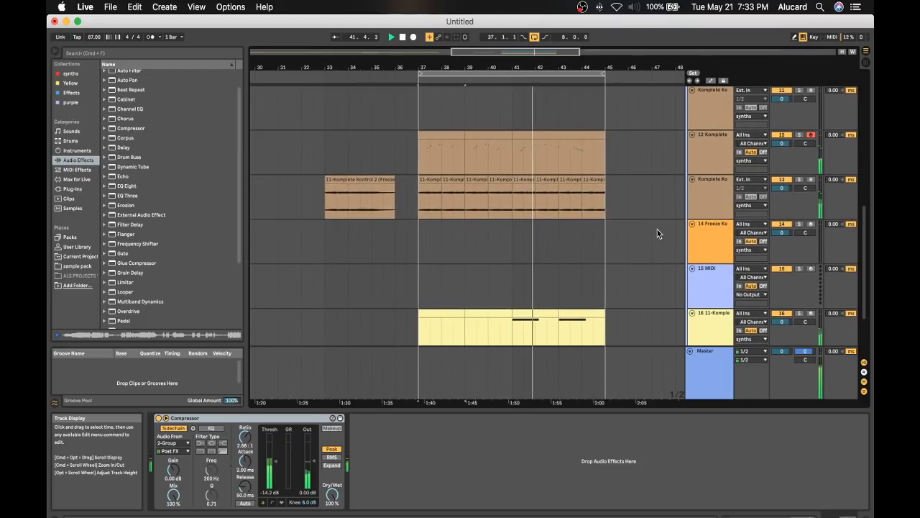
pyautogui.hscroll(3, 657, 232)
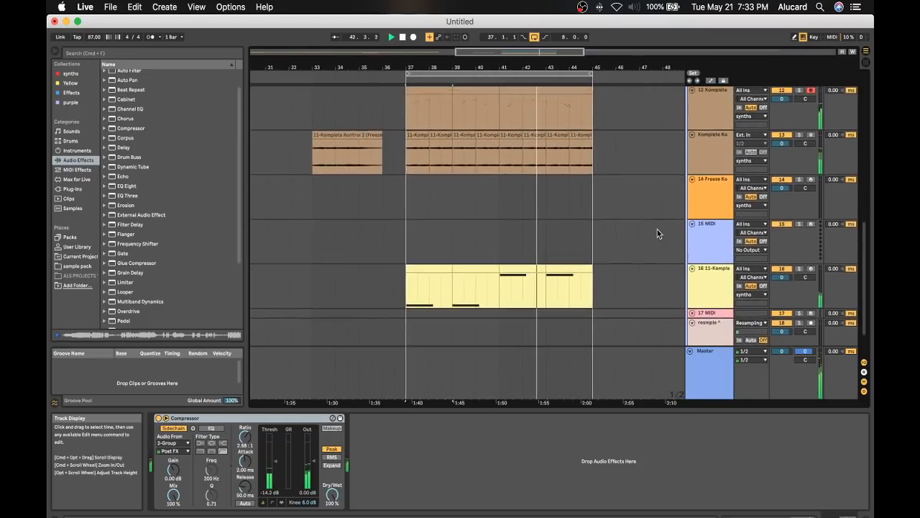
pyautogui.hscroll(-2, 657, 233)
pyautogui.scroll(1, 657, 233)
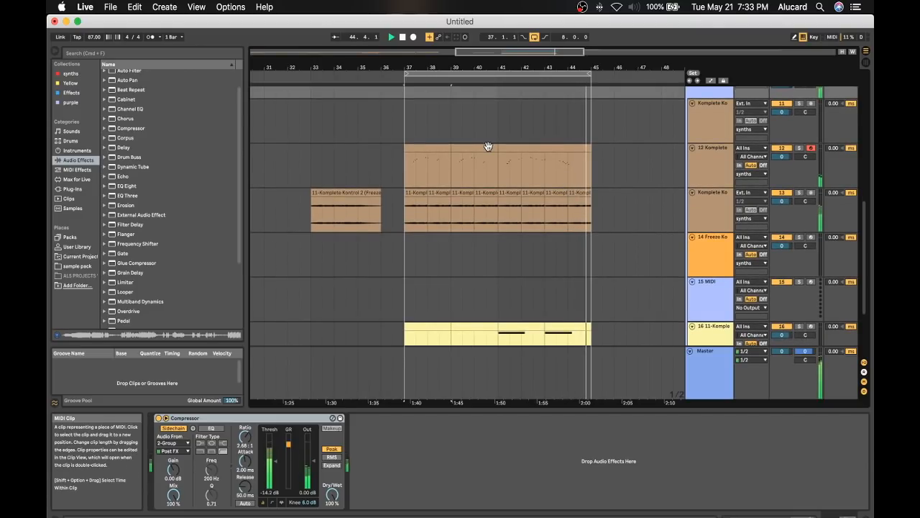
pyautogui.scroll(-2, 488, 146)
pyautogui.hscroll(1, 487, 146)
# Select the empty MIDI track 15, stop playback and browse Live's built-in instruments.
pyautogui.click(722, 271)
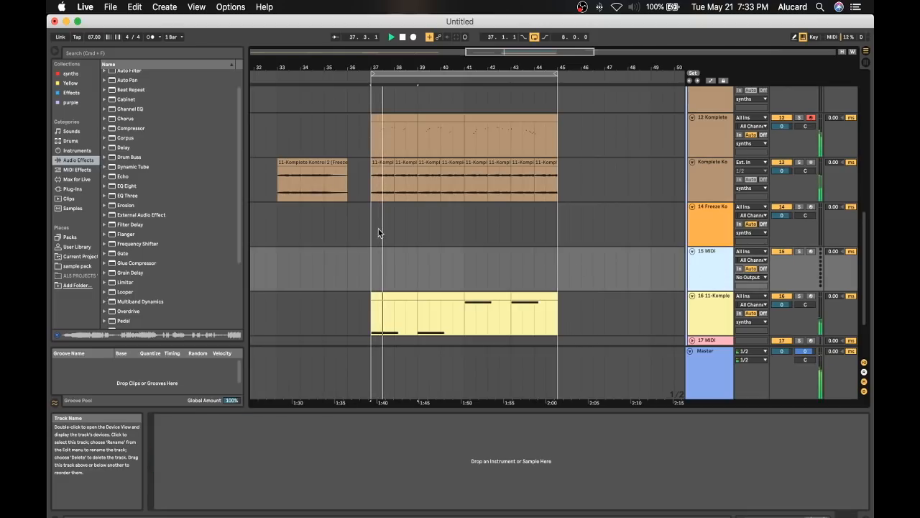
pyautogui.click(76, 151)
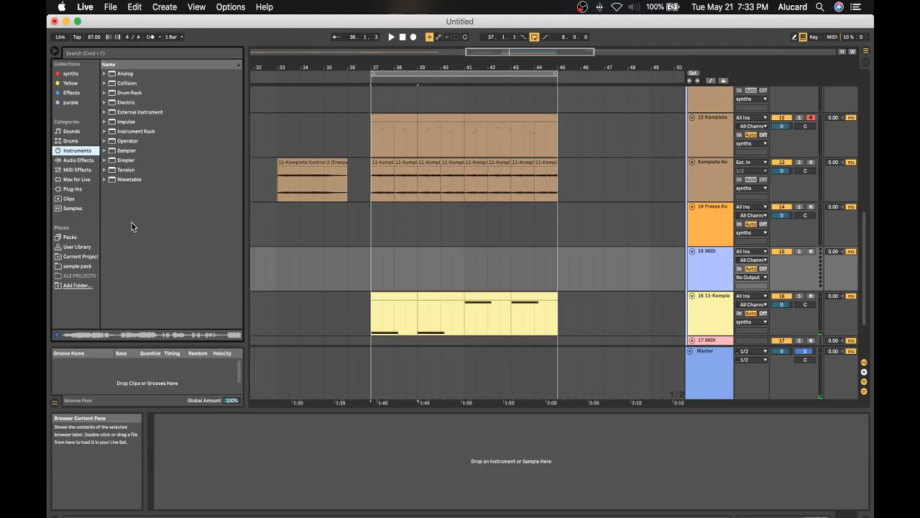
pyautogui.scroll(2, 345, 215)
pyautogui.hscroll(-2, 348, 214)
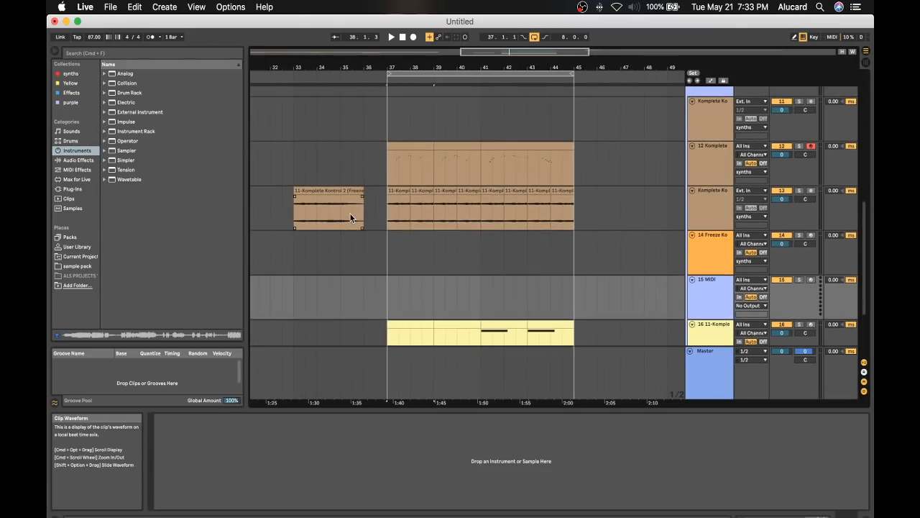
# Inspect the device chains of tracks 13, 12 and 16 through their clips.
pyautogui.click(347, 206)
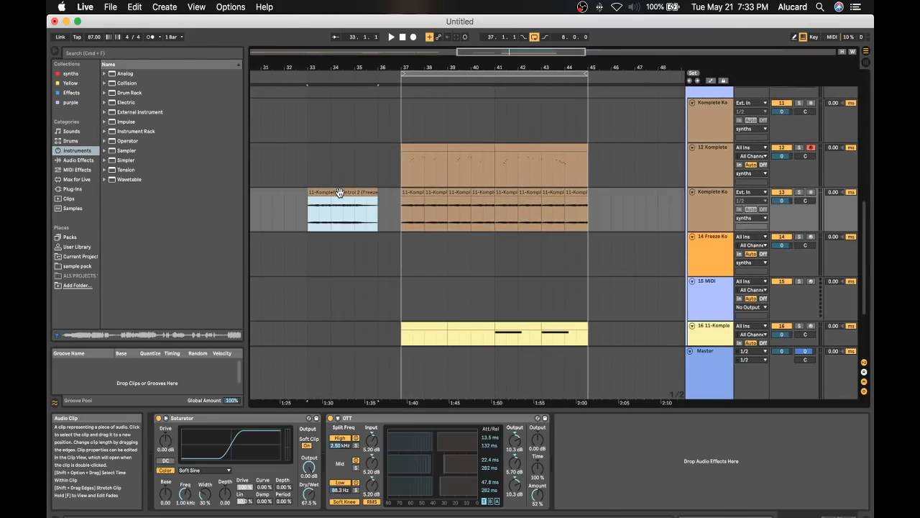
pyautogui.click(419, 150)
pyautogui.scroll(-1, 493, 142)
pyautogui.hscroll(-1, 492, 142)
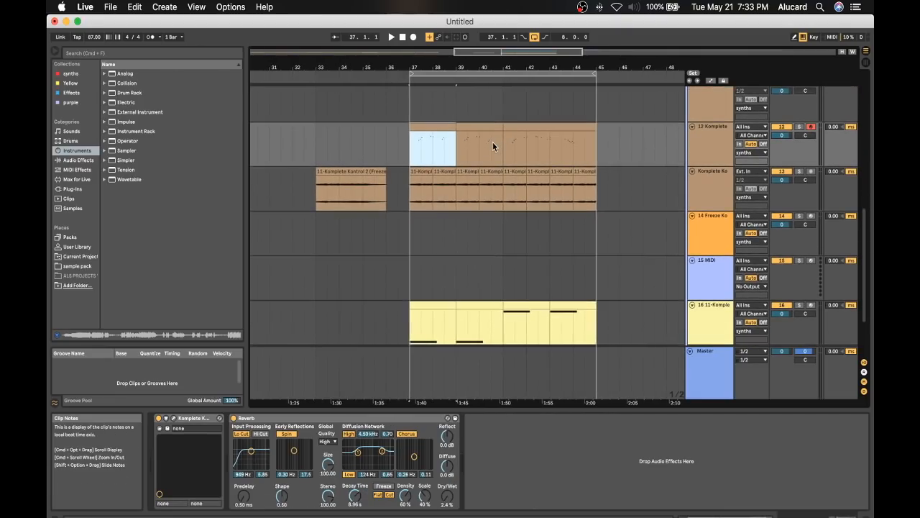
pyautogui.scroll(-2, 493, 144)
pyautogui.hscroll(-1, 493, 144)
pyautogui.click(454, 217)
pyautogui.scroll(1, 455, 220)
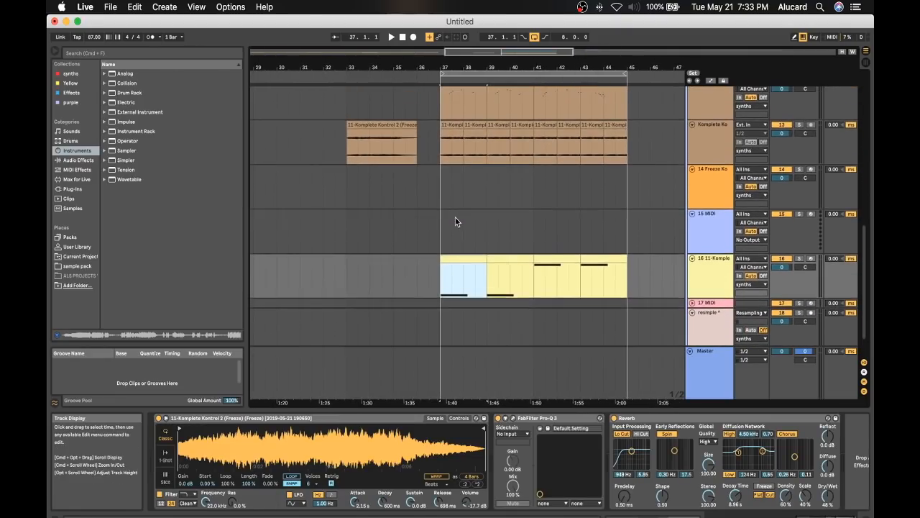
pyautogui.hscroll(1, 496, 220)
pyautogui.scroll(3, 489, 162)
pyautogui.hscroll(-1, 491, 162)
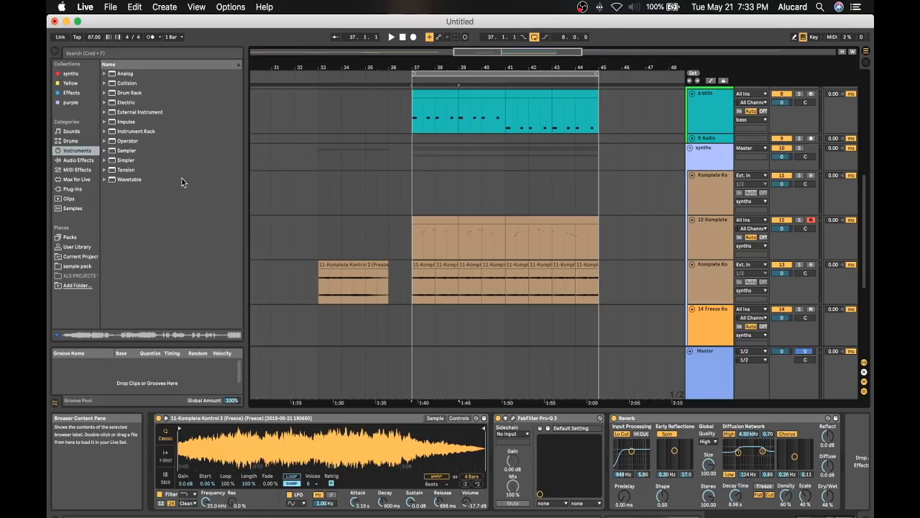
# Check the devices on Komplete Kontrol track 11 and the frozen-sample track 14.
pyautogui.click(708, 198)
pyautogui.scroll(-1, 710, 198)
pyautogui.scroll(-1, 709, 197)
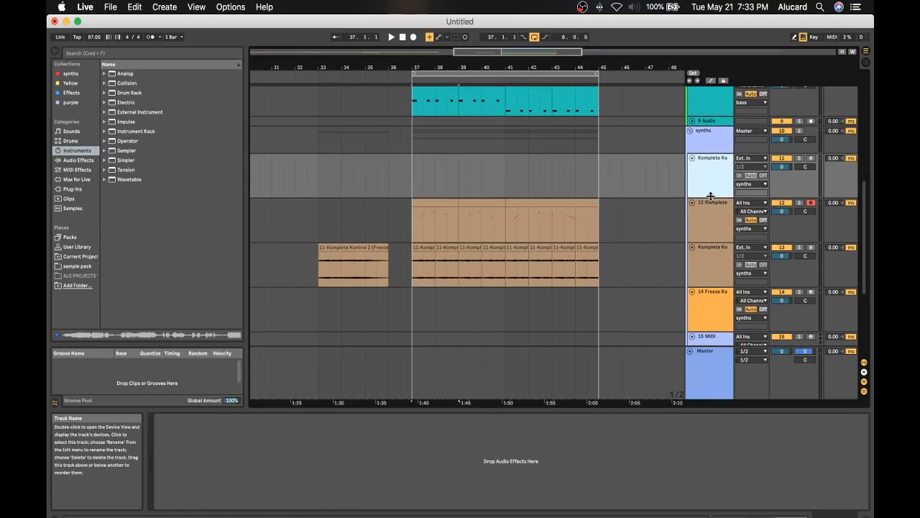
pyautogui.click(710, 312)
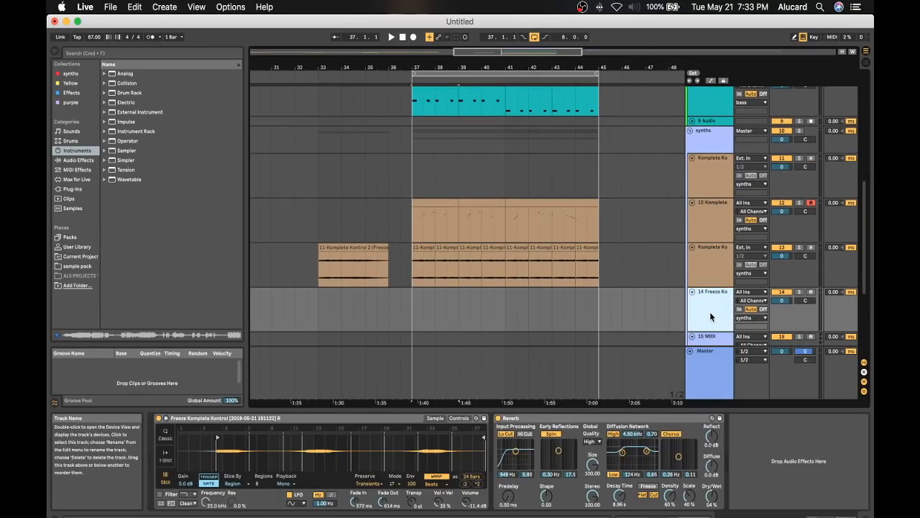
# Load Komplete Kontrol from the synths collection onto the empty MIDI track 15.
pyautogui.scroll(-2, 710, 317)
pyautogui.click(711, 321)
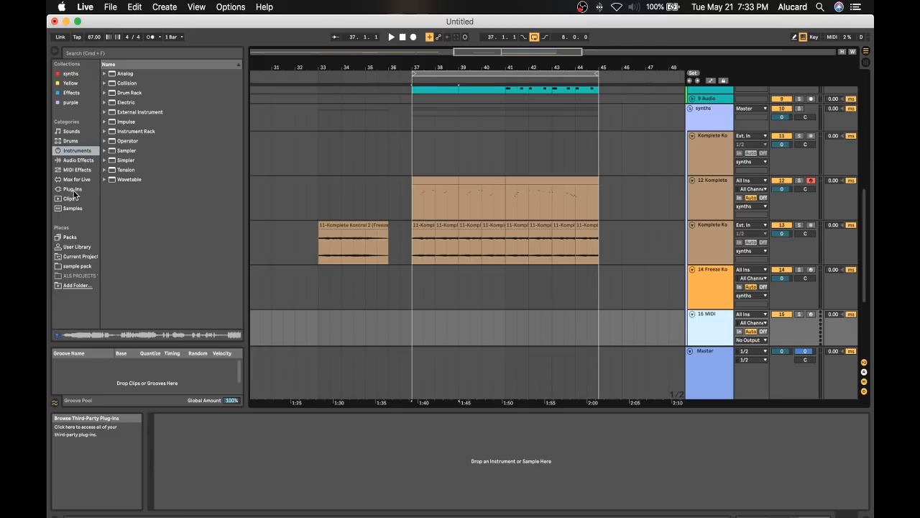
pyautogui.click(70, 74)
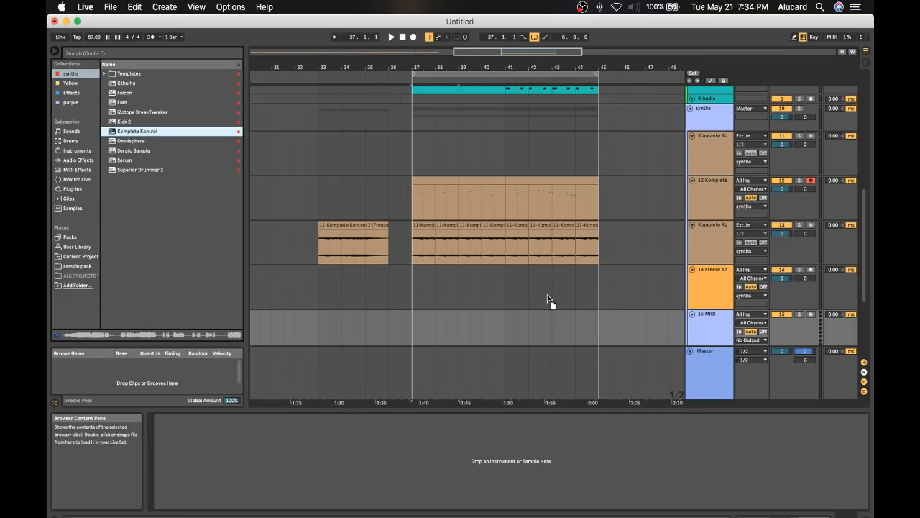
pyautogui.moveTo(670, 327); pyautogui.dragTo(527, 335)
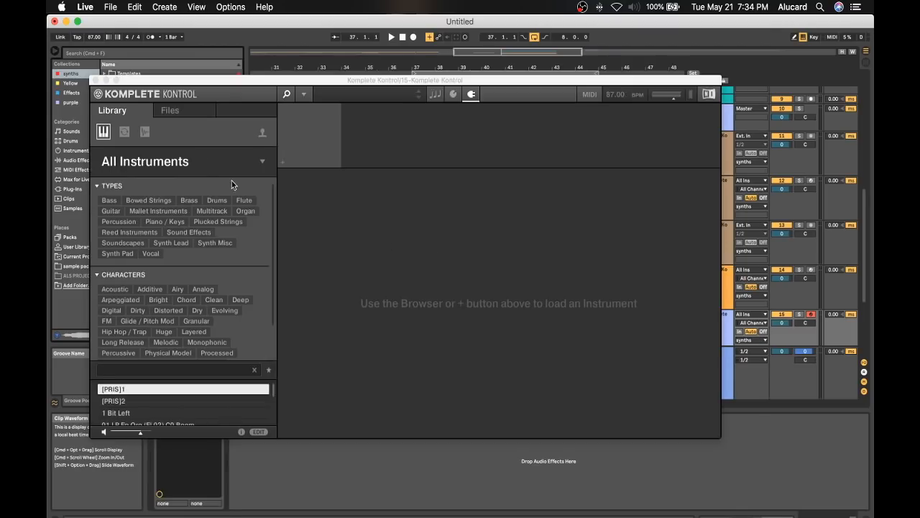
# Load the Cellos preset from the Symphony Series String Ensemble library into Komplete Kontrol on track 15.
pyautogui.click(184, 158)
pyautogui.scroll(-5, 189, 344)
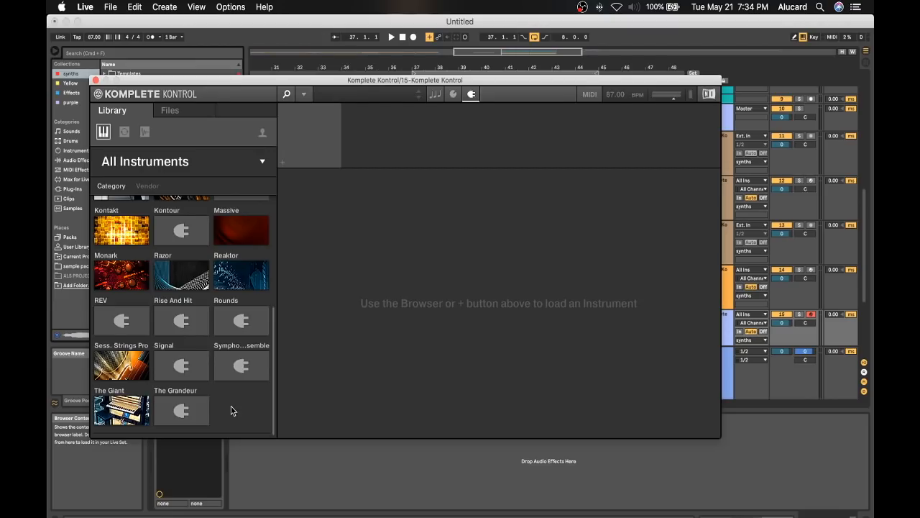
pyautogui.click(241, 368)
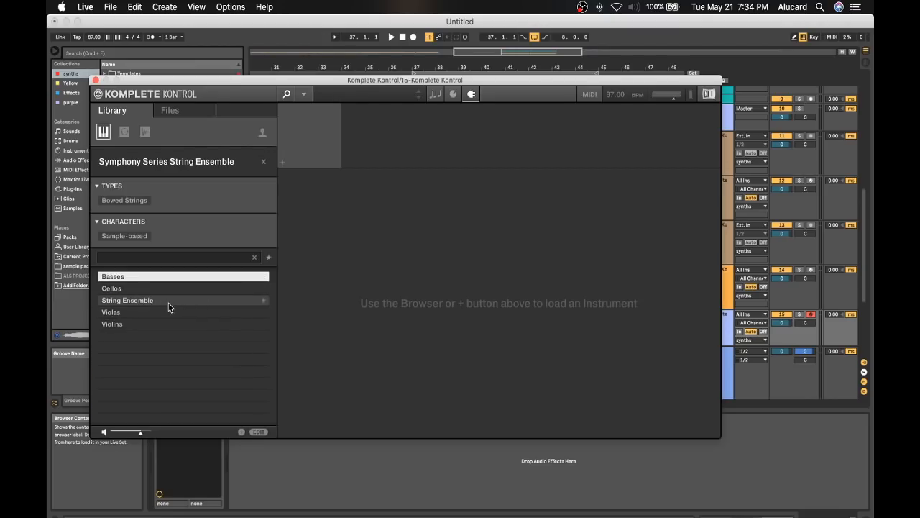
pyautogui.click(152, 289)
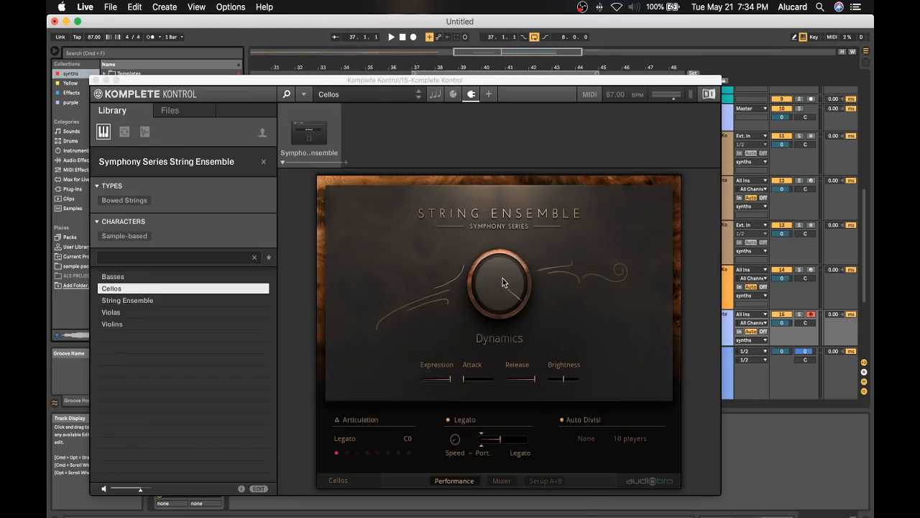
# Hide the plug-in window and resample the loop from bar 37 onto audio track 7.
pyautogui.press('alt+super+p')
pyautogui.scroll(-4, 459, 322)
pyautogui.click(429, 245)
pyautogui.press('space')
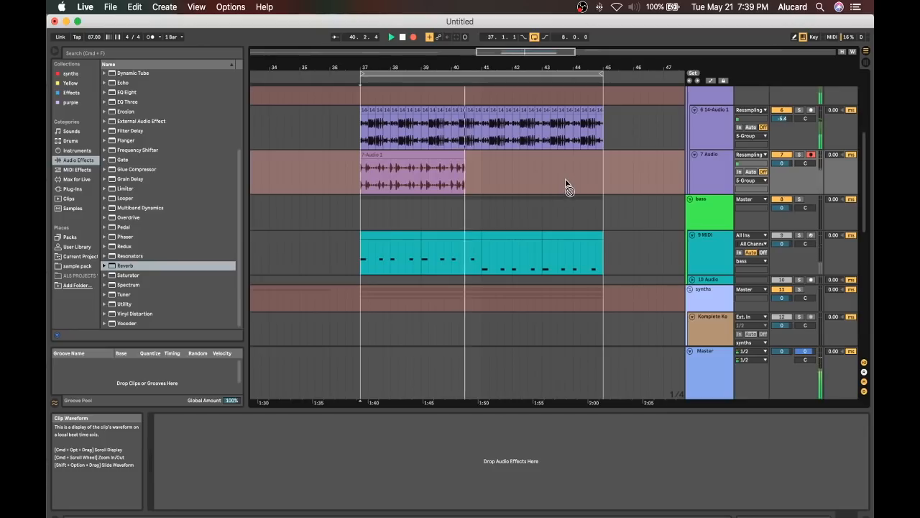
pyautogui.press('space')
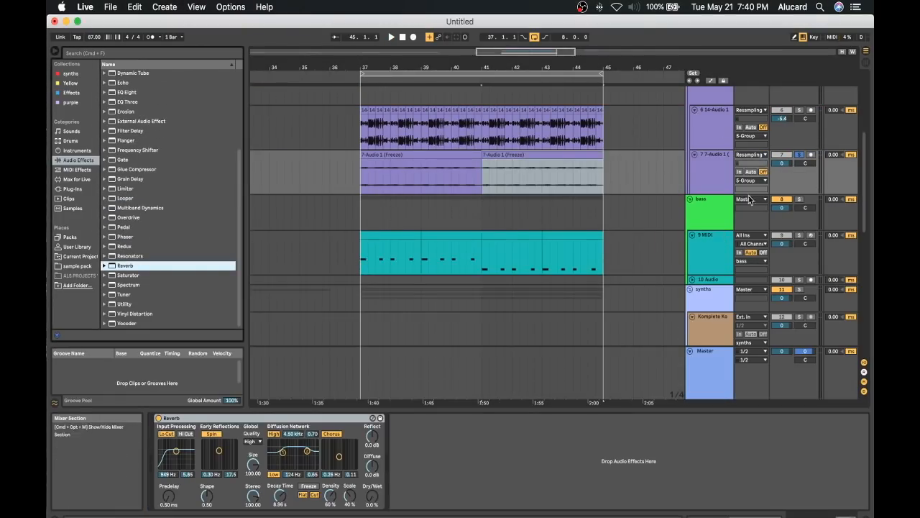
# Transpose the two frozen clips on audio track 7 upward while the loop plays.
pyautogui.press('space')
pyautogui.doubleClick(511, 154)
pyautogui.click(199, 390)
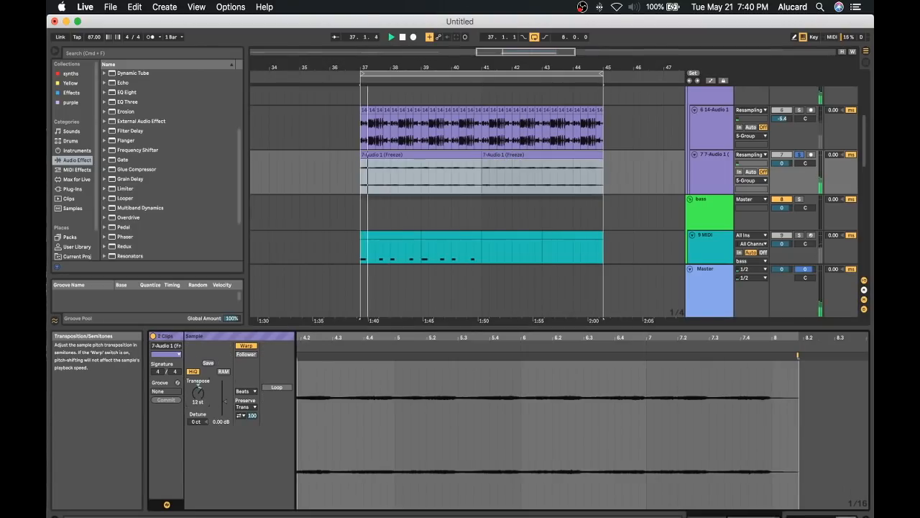
# Turn off solo on audio track 7, lower its volume and stop playback.
pyautogui.doubleClick(714, 156)
pyautogui.click(800, 155)
pyautogui.moveTo(782, 163); pyautogui.dragTo(782, 173)
pyautogui.scroll(5, 522, 150)
pyautogui.scroll(-5, 488, 149)
pyautogui.scroll(5, 488, 149)
pyautogui.press('space')
pyautogui.click(711, 94)
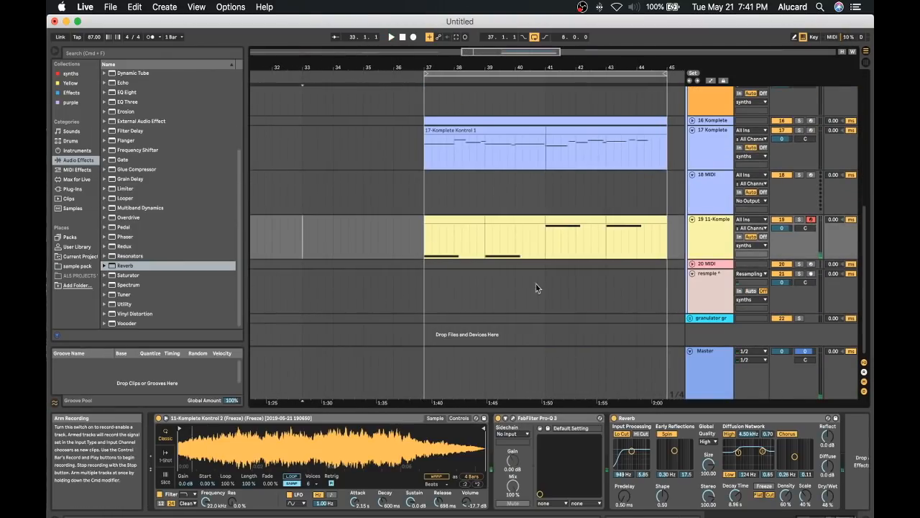
# Insert a one-bar MIDI clip with a sustained F3 note at bar 36 on track 19, directly before the yellow clips.
pyautogui.moveTo(395, 237); pyautogui.dragTo(417, 240)
pyautogui.press('super+shift+m')
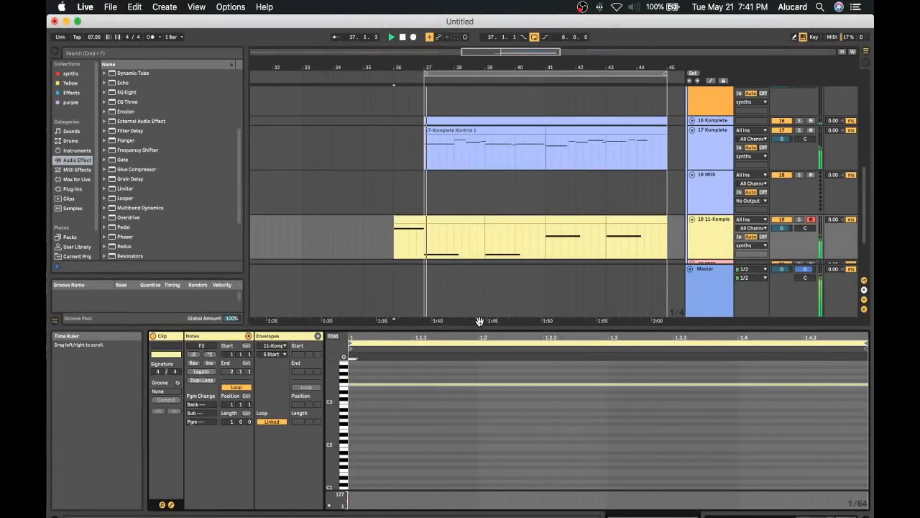
# Play the eight-bar loop and review the clips on synth tracks 12 to 19.
pyautogui.hscroll(3, 511, 184)
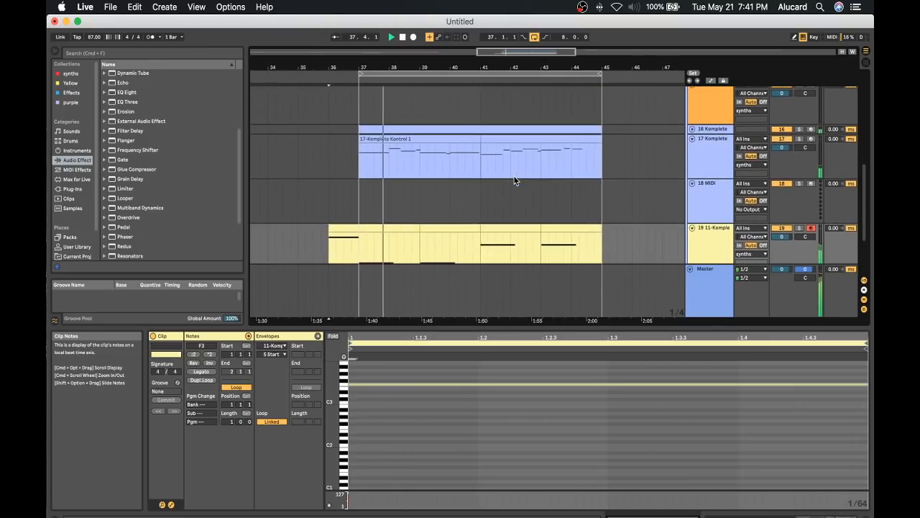
pyautogui.scroll(-2, 516, 206)
pyautogui.hscroll(1, 516, 206)
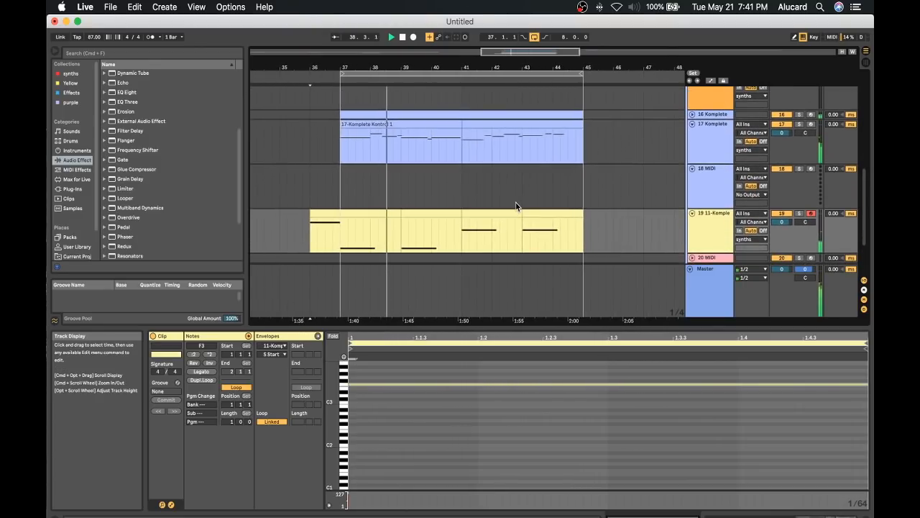
pyautogui.scroll(4, 470, 170)
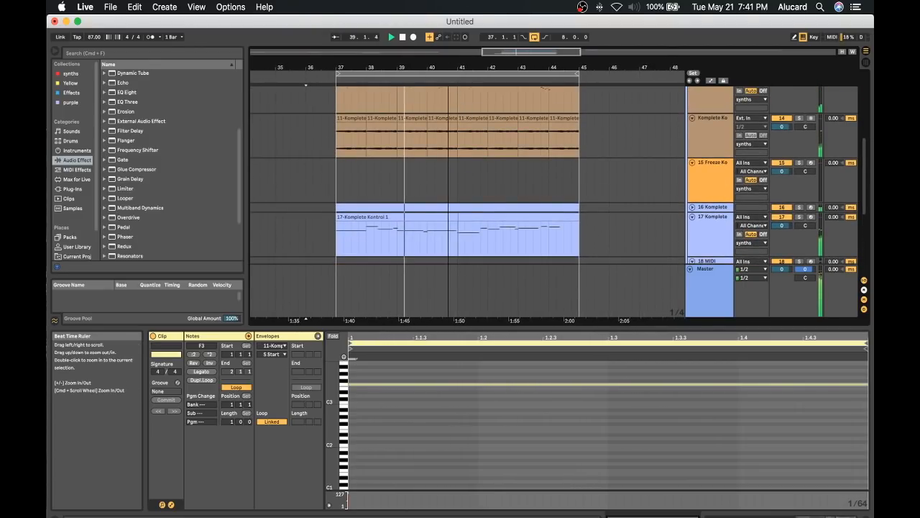
pyautogui.moveTo(449, 70); pyautogui.dragTo(448, 67)
pyautogui.scroll(4, 449, 166)
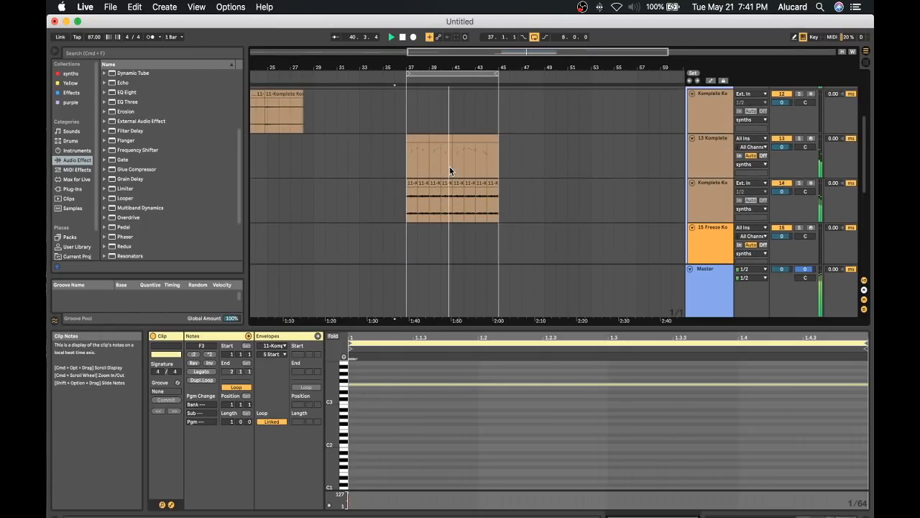
pyautogui.scroll(-3, 460, 174)
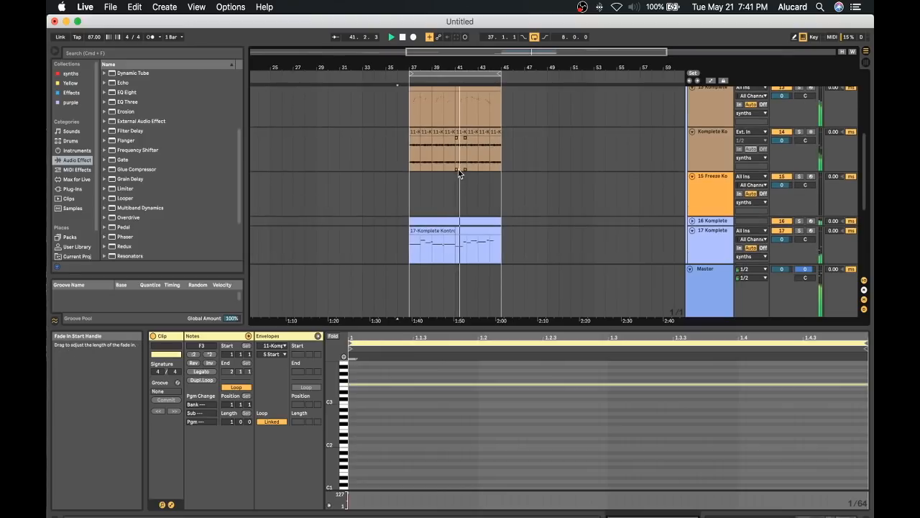
pyautogui.scroll(-2, 461, 174)
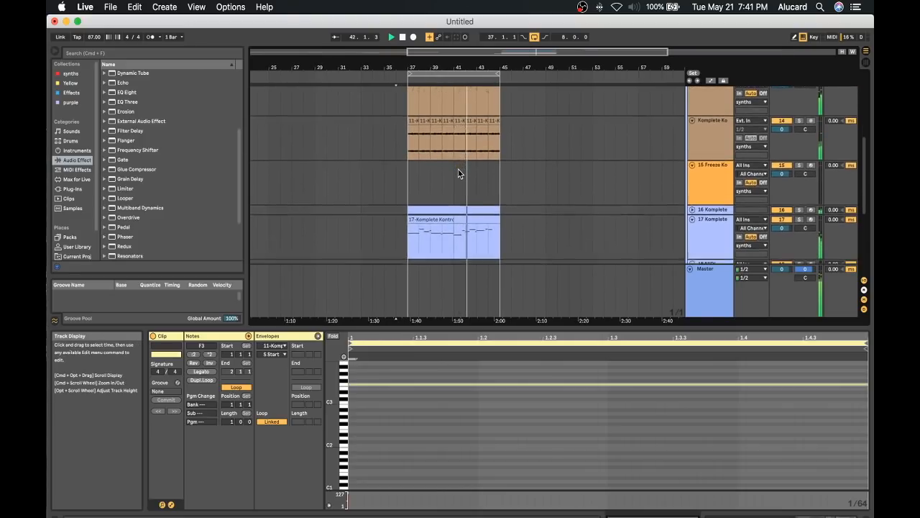
# Pan Komplete Kontrol audio track 14 to 10L and select the track.
pyautogui.scroll(5, 460, 172)
pyautogui.scroll(-1, 460, 173)
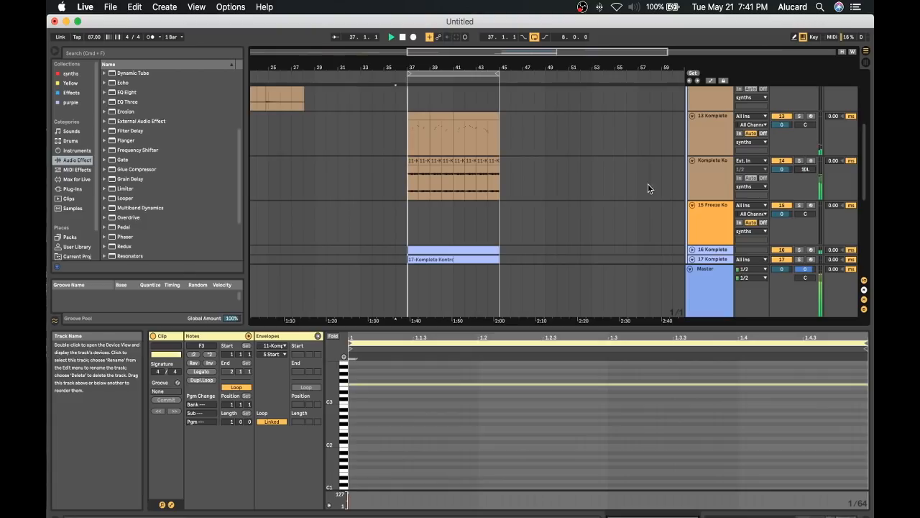
pyautogui.click(715, 186)
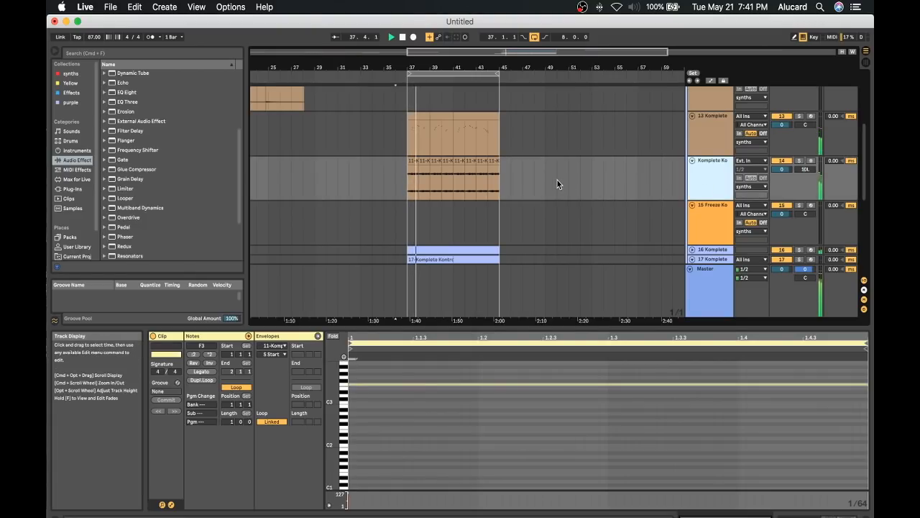
# Listen to the looping arrangement while examining the bass clips on track 9 and the Komplete Kontrol layers.
pyautogui.scroll(-3, 392, 207)
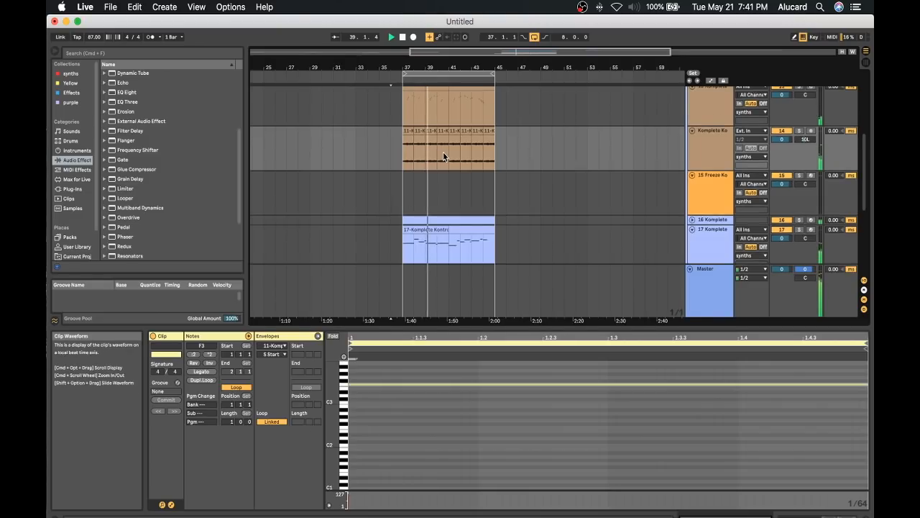
pyautogui.scroll(-5, 443, 152)
pyautogui.scroll(10, 443, 152)
pyautogui.scroll(5, 443, 152)
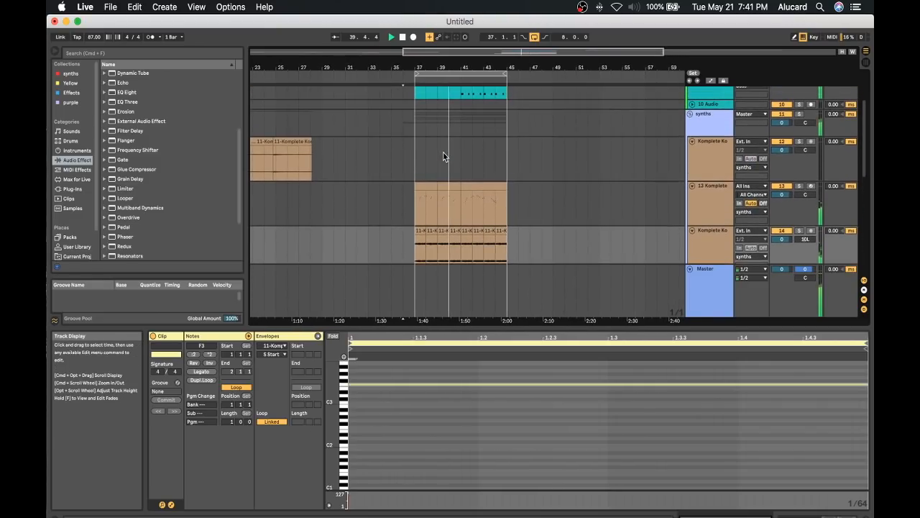
pyautogui.scroll(2, 442, 152)
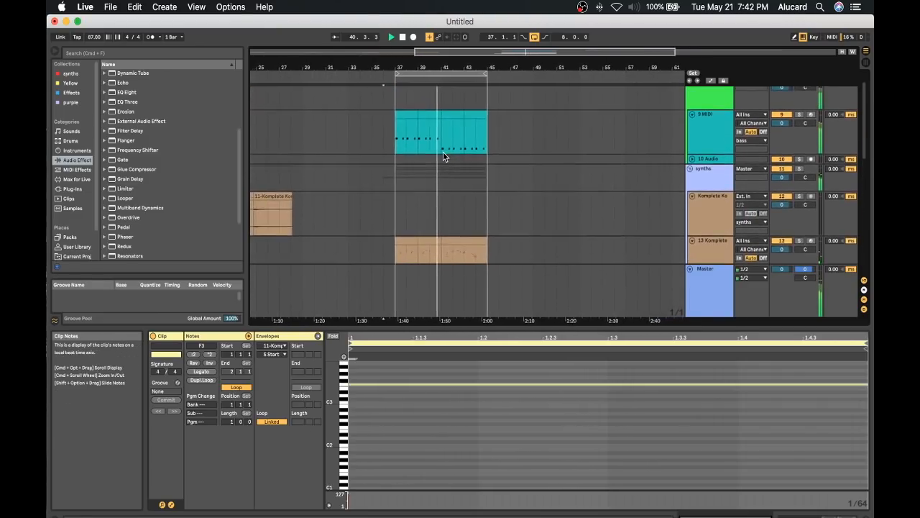
pyautogui.scroll(2, 453, 130)
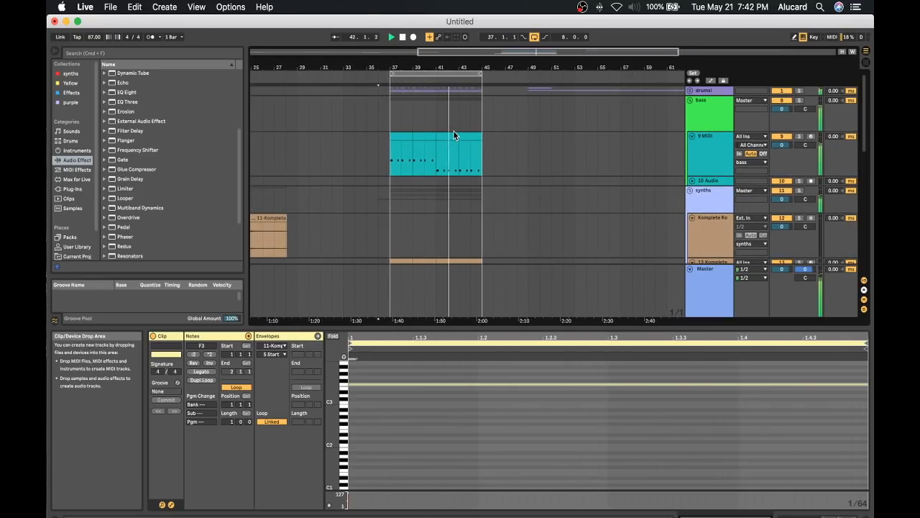
pyautogui.scroll(-1, 453, 135)
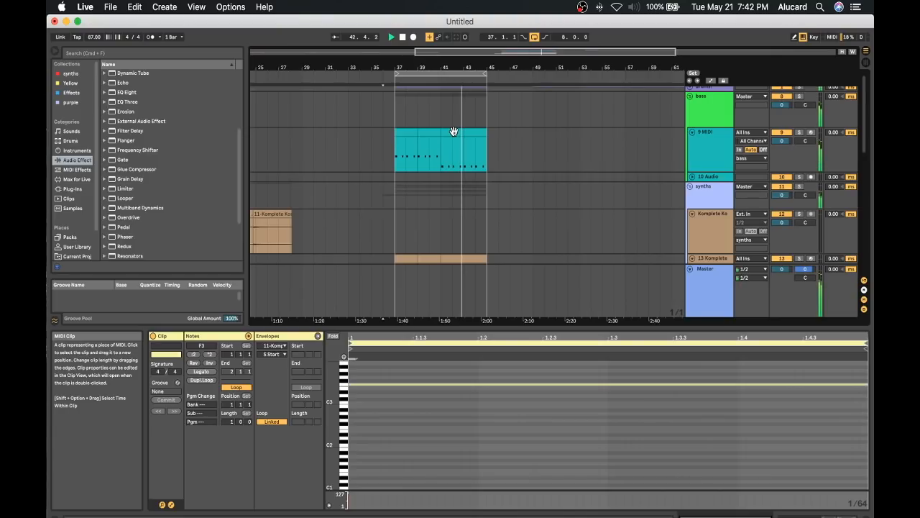
pyautogui.scroll(1, 453, 131)
pyautogui.hscroll(1, 453, 131)
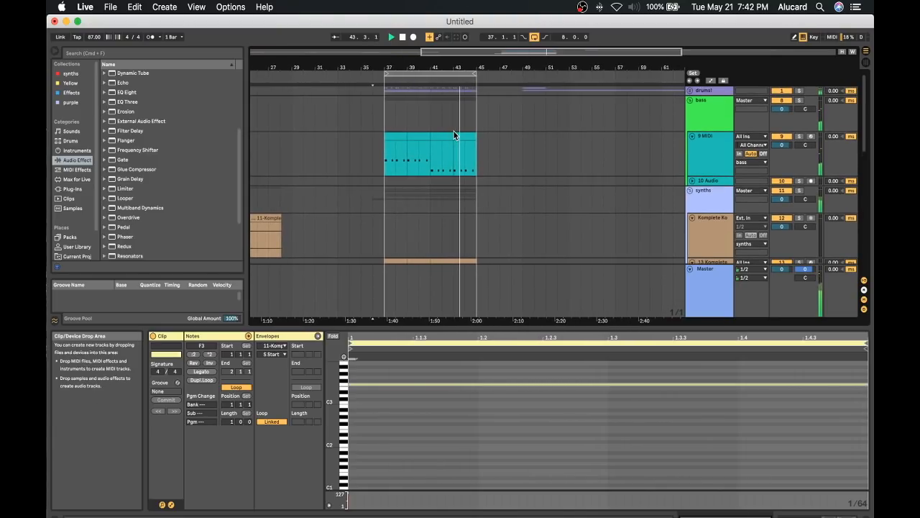
pyautogui.scroll(-5, 454, 132)
pyautogui.scroll(4, 454, 132)
pyautogui.hscroll(2, 453, 131)
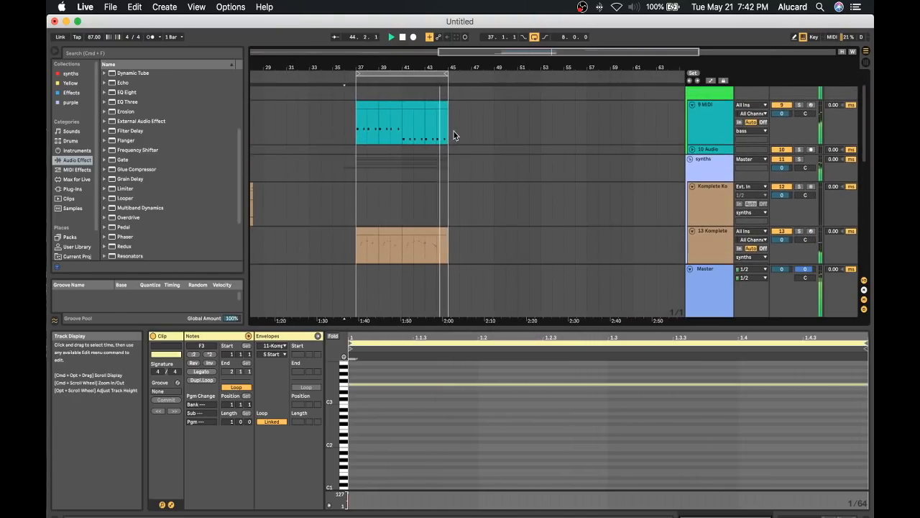